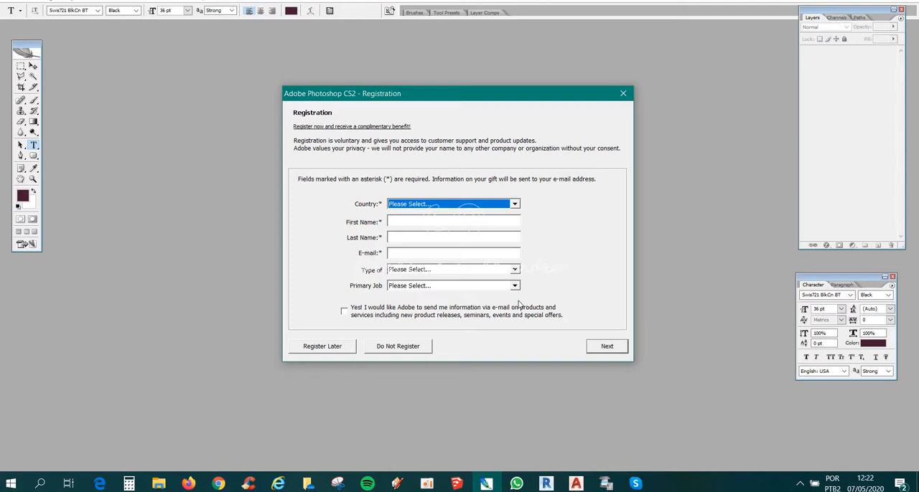
- Decline the product registration and dismiss the updater error
{"action": "left_click", "coordinate": [425, 350]}
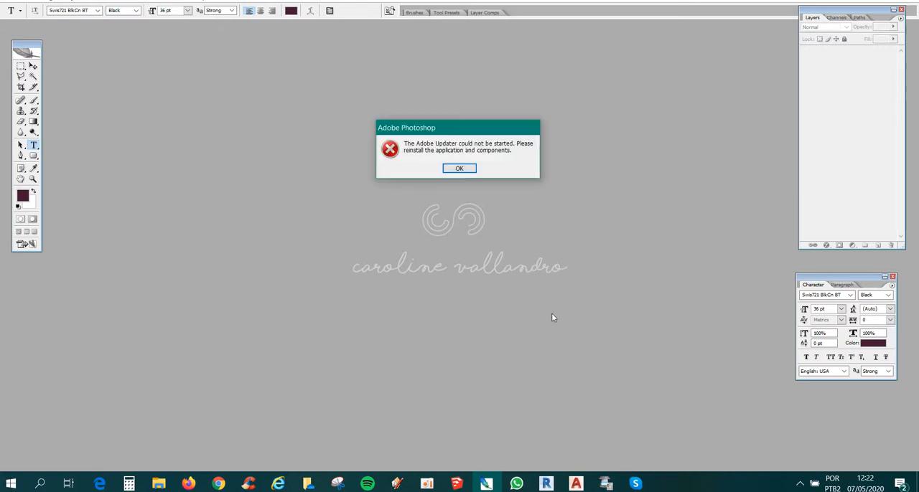
{"action": "left_click", "coordinate": [461, 168]}
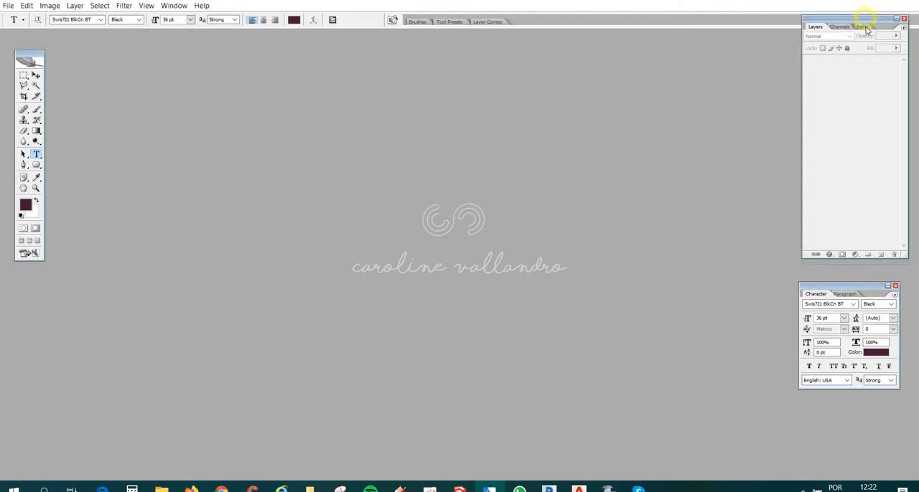
- Stack the Layers and Character palettes, then show the History palette and place it directly below the Character palette
{"action": "left_click_drag", "start_coordinate": [826, 26], "coordinate": [823, 40]}
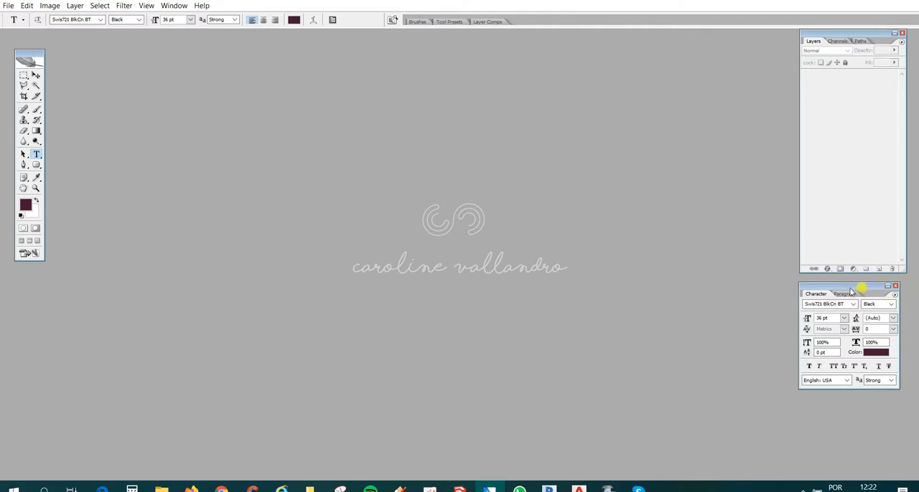
{"action": "mouse_move", "coordinate": [850, 288]}
{"action": "left_mouse_down"}
{"action": "mouse_move", "coordinate": [784, 290]}
{"action": "mouse_move", "coordinate": [855, 284]}
{"action": "left_mouse_up"}
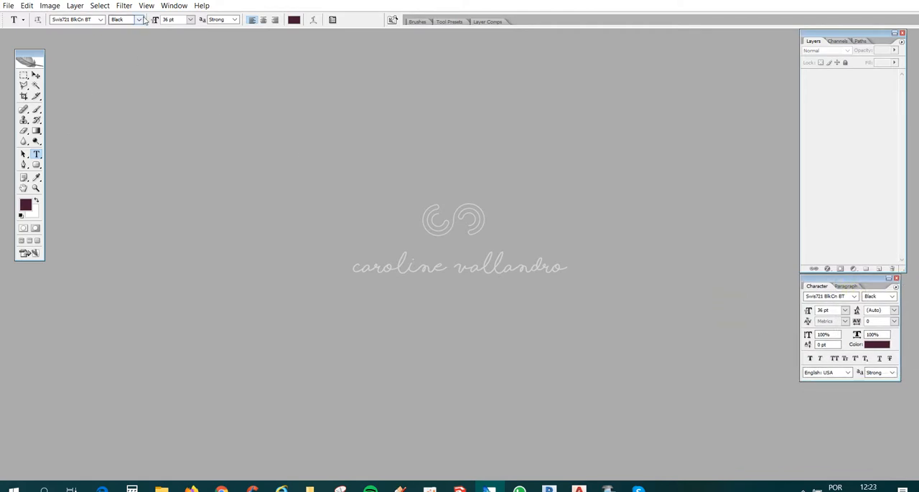
{"action": "left_click", "coordinate": [173, 5]}
{"action": "left_click", "coordinate": [179, 117]}
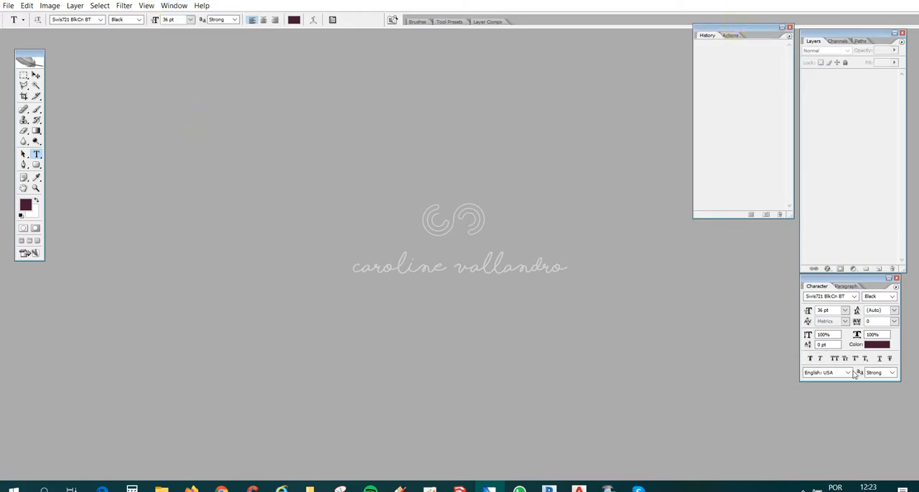
{"action": "left_click_drag", "start_coordinate": [852, 371], "coordinate": [843, 387]}
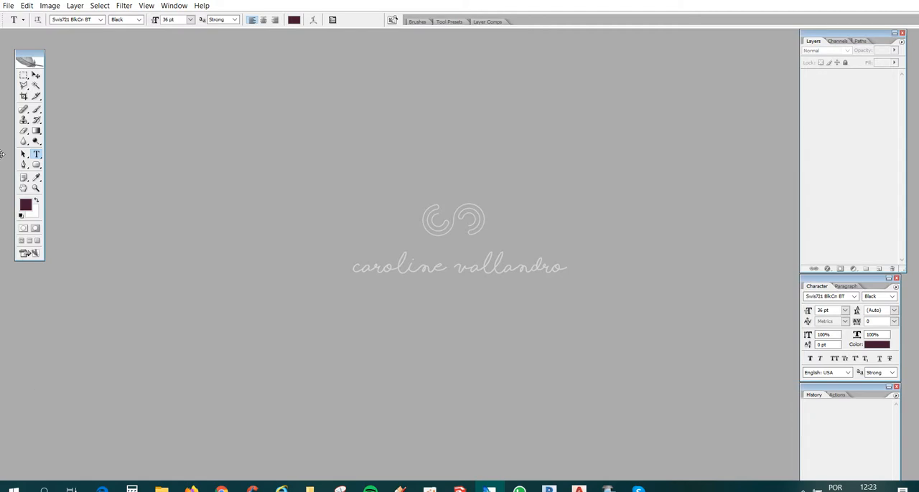
- Switch to the material exercício aula 03 folder in File Explorer and preview the original and treated facade photos
{"action": "mouse_move", "coordinate": [162, 488]}
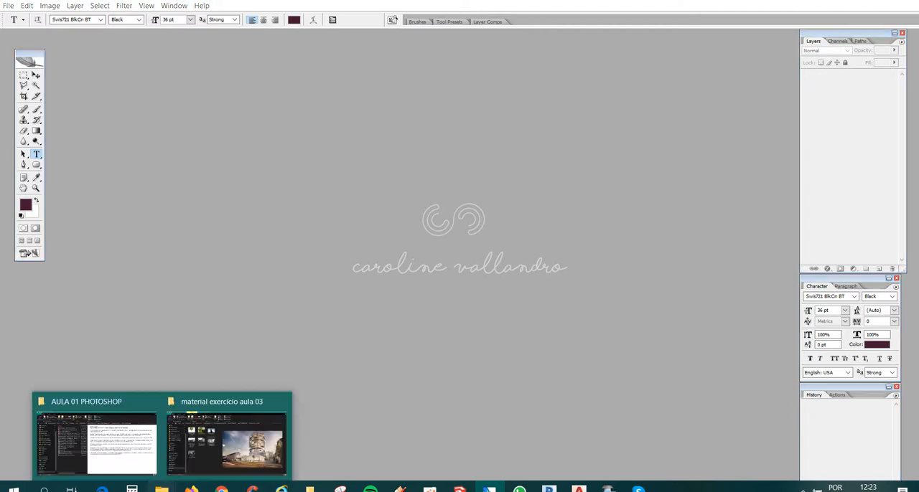
{"action": "left_click", "coordinate": [202, 439]}
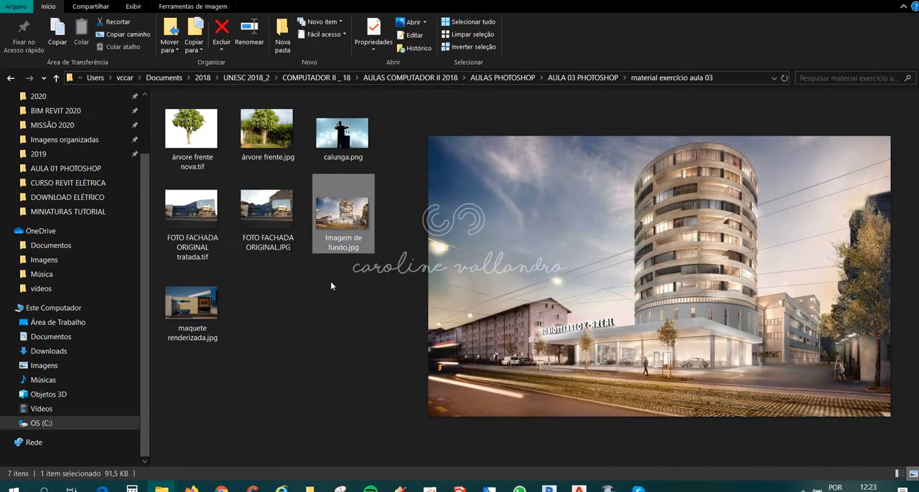
{"action": "left_click", "coordinate": [267, 215]}
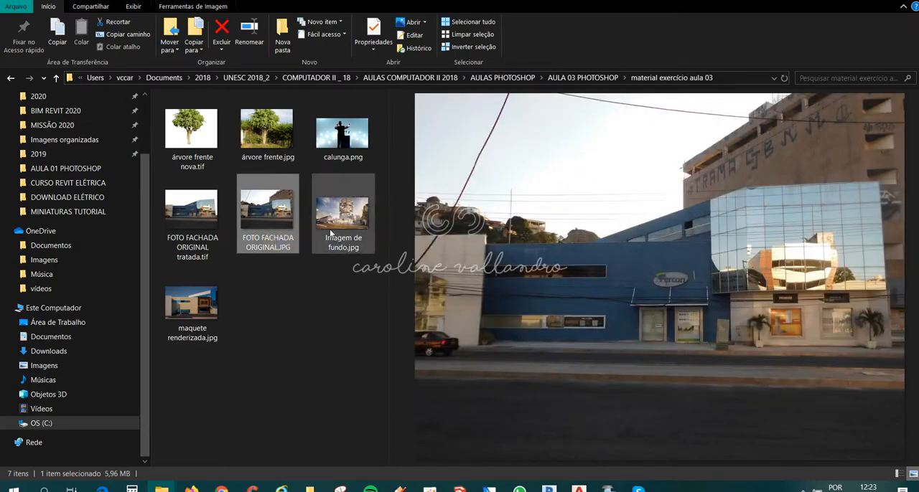
{"action": "left_click", "coordinate": [207, 211]}
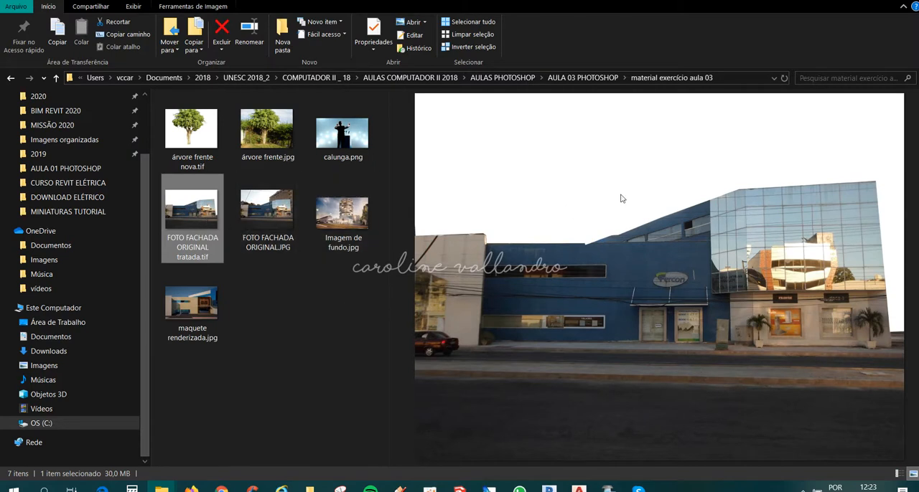
{"action": "left_click", "coordinate": [261, 209]}
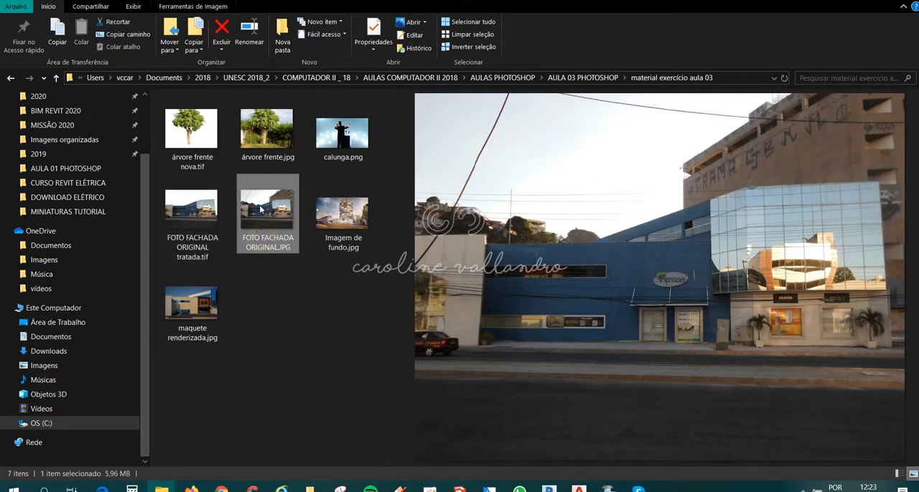
- Open FOTO FACHADA ORIGINAL.JPG in Photoshop and maximize its document window
{"action": "double_click", "coordinate": [277, 238]}
{"action": "right_click", "coordinate": [277, 238]}
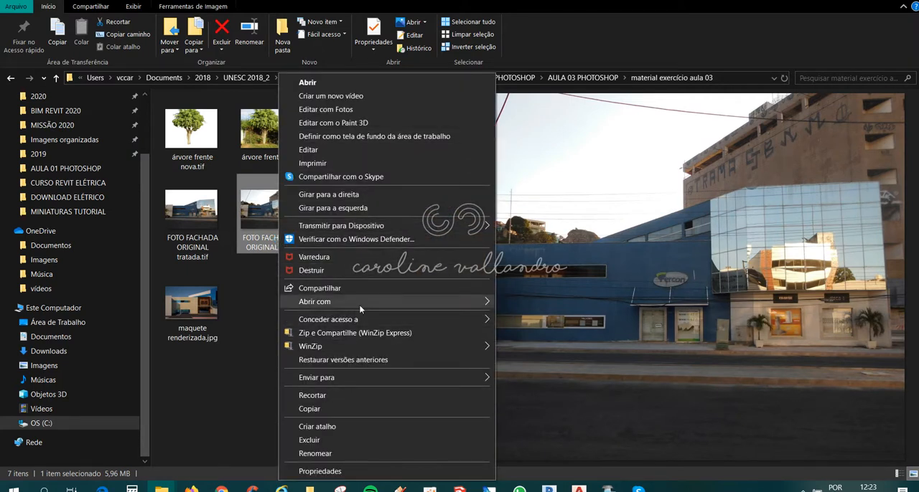
{"action": "mouse_move", "coordinate": [475, 307]}
{"action": "left_click", "coordinate": [537, 302]}
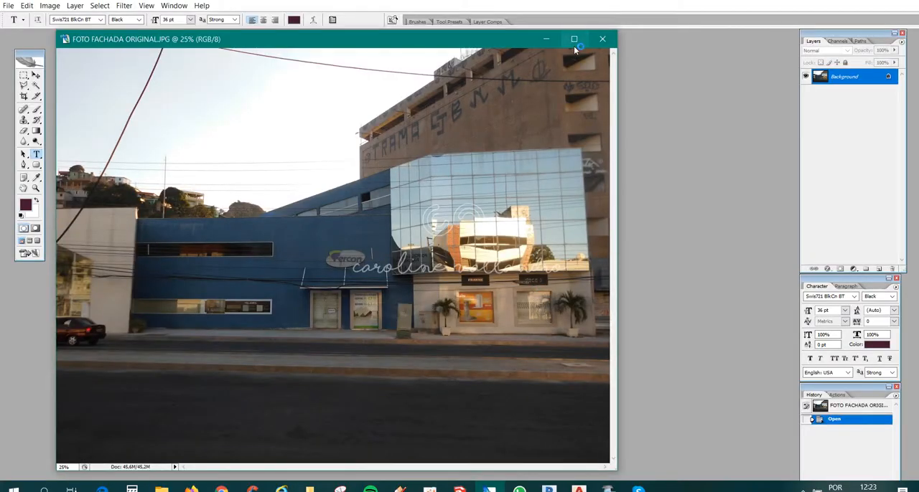
{"action": "left_click", "coordinate": [574, 39]}
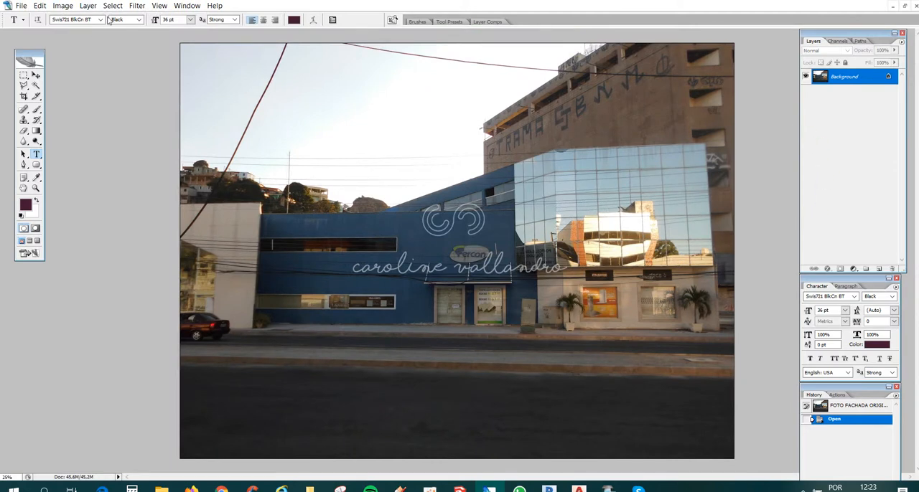
{"action": "left_click", "coordinate": [21, 6]}
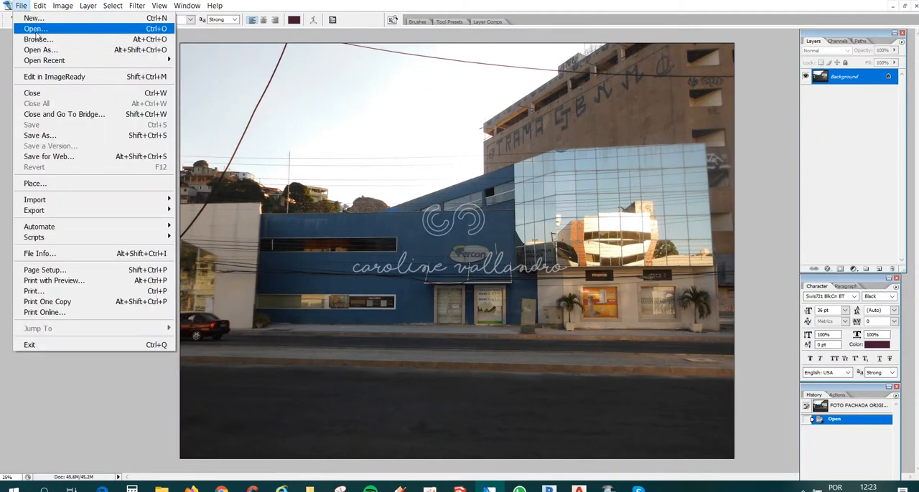
{"action": "mouse_move", "coordinate": [40, 61]}
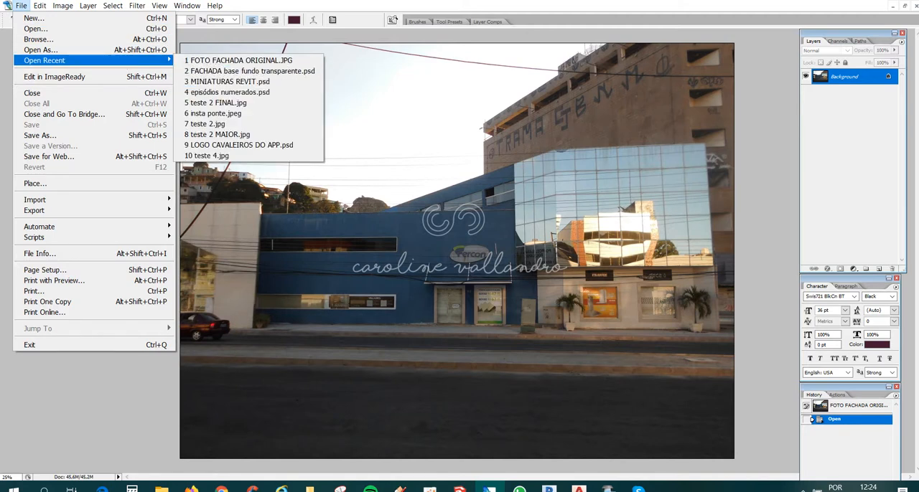
{"action": "left_click", "coordinate": [234, 9]}
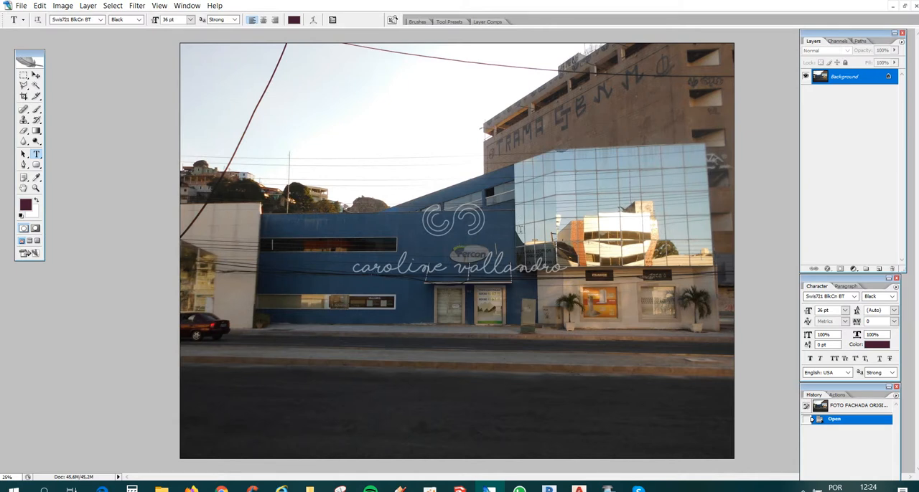
- Duplicate the Background layer as "fachada original" and hide the Background layer
{"action": "right_click", "coordinate": [827, 77]}
{"action": "left_click", "coordinate": [827, 97]}
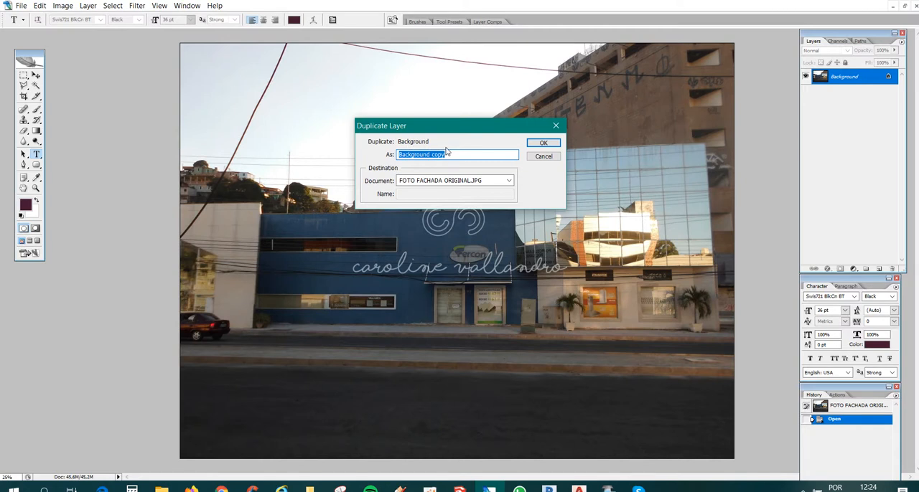
{"action": "type", "text": "fachada original"}
{"action": "left_click", "coordinate": [544, 143]}
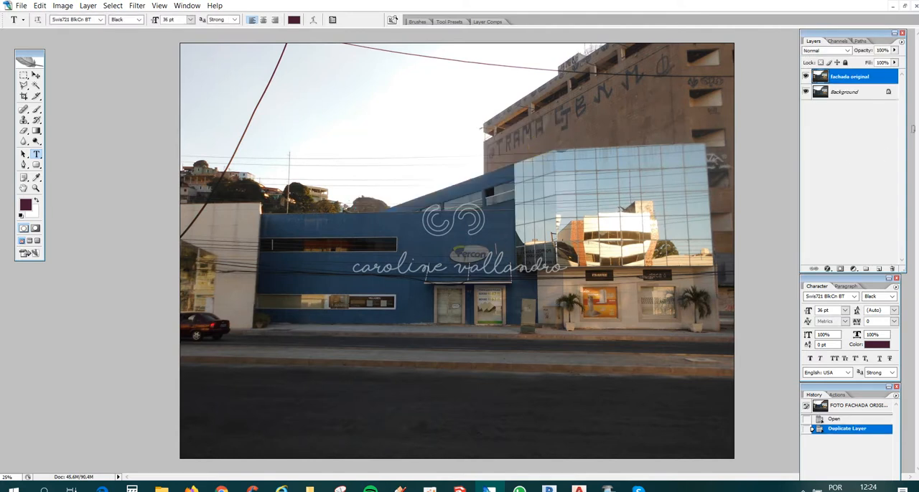
{"action": "left_click", "coordinate": [805, 92]}
{"action": "left_click", "coordinate": [25, 87]}
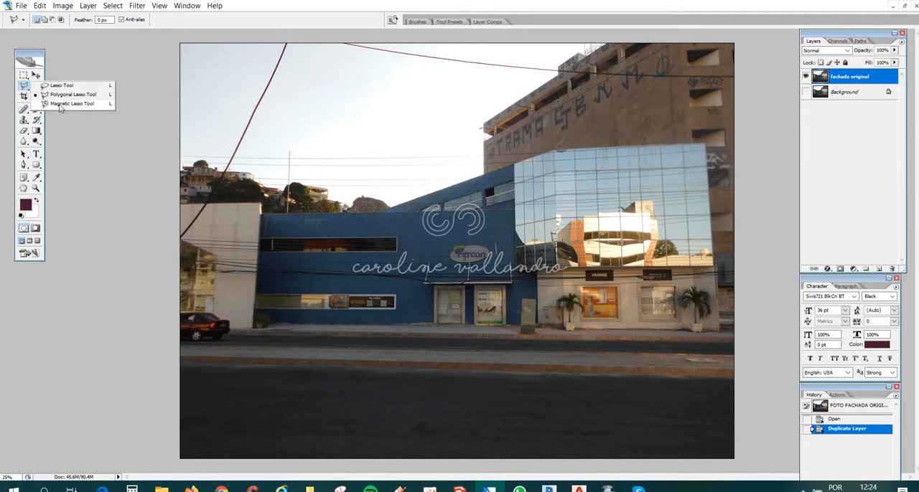
{"action": "left_click", "coordinate": [59, 103]}
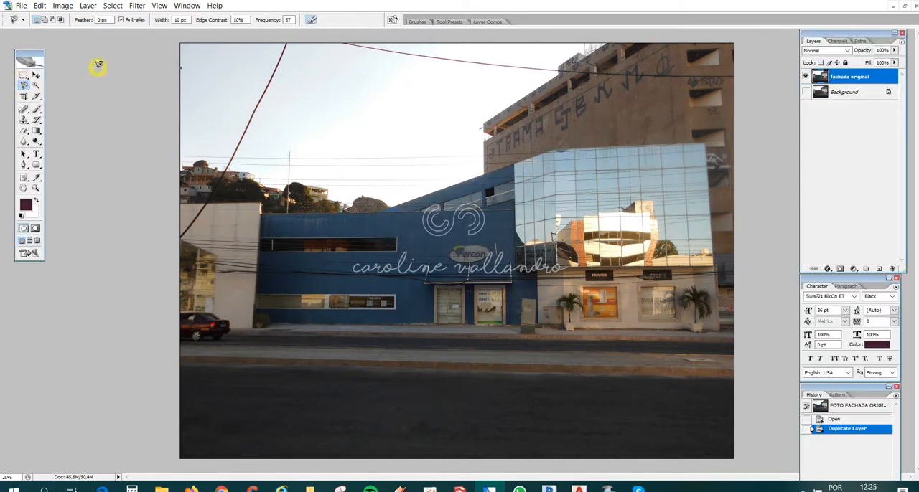
{"action": "left_click", "coordinate": [180, 68]}
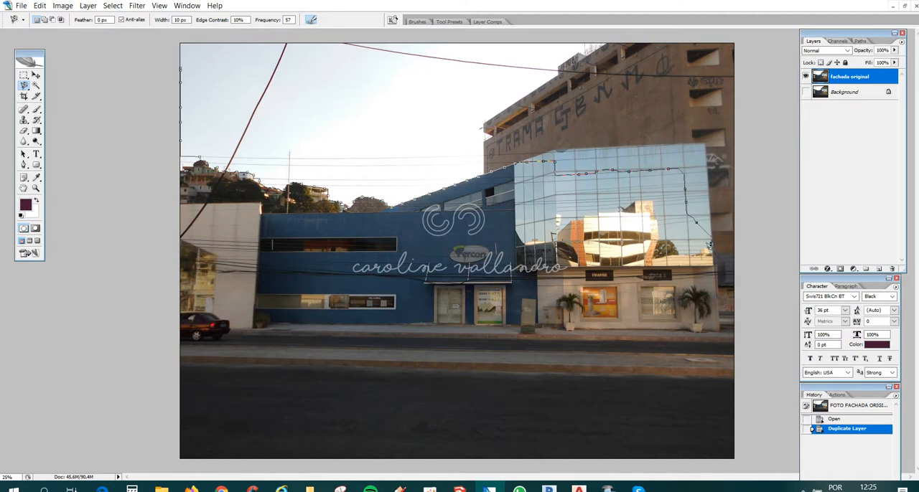
{"action": "key", "text": "Escape"}
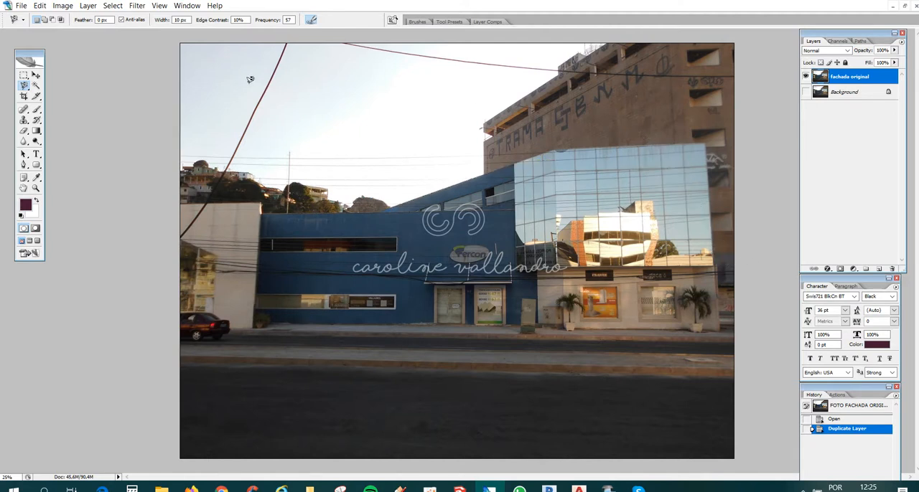
- Select the sky and everything behind the facades with the Polygonal Lasso, following the roofline, and delete it from the fachada original layer
{"action": "left_click_drag", "start_coordinate": [26, 86], "coordinate": [68, 94]}
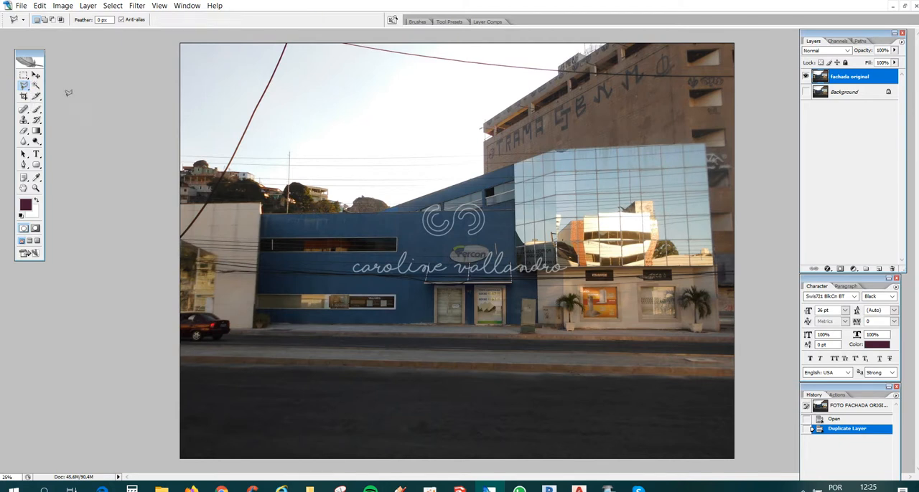
{"action": "left_click", "coordinate": [167, 204]}
{"action": "left_click", "coordinate": [259, 204]}
{"action": "left_click", "coordinate": [260, 212]}
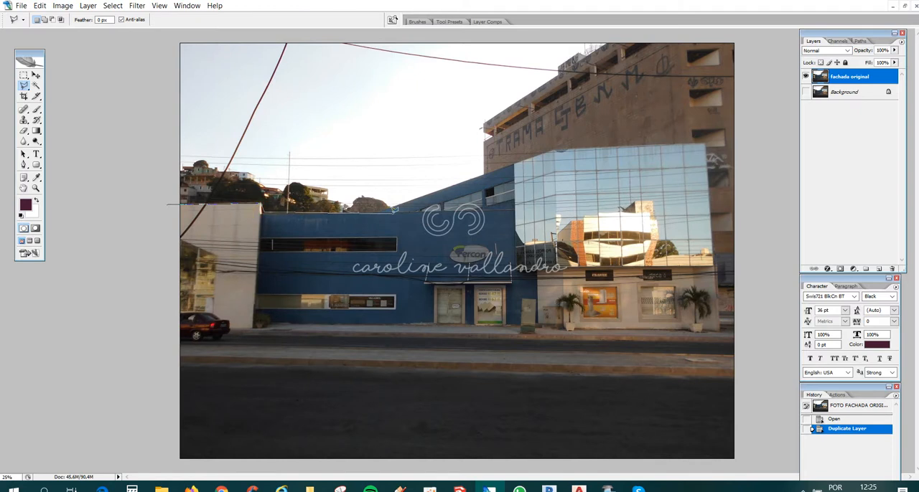
{"action": "left_click", "coordinate": [373, 210]}
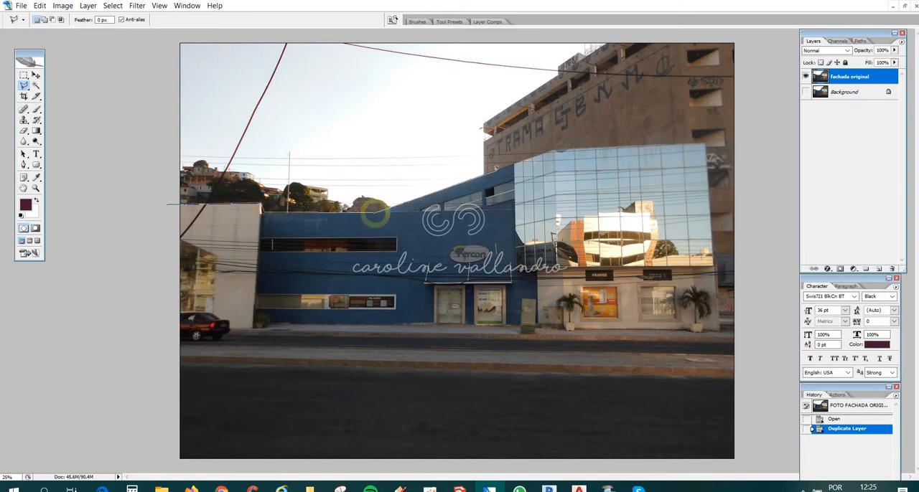
{"action": "left_click", "coordinate": [553, 148]}
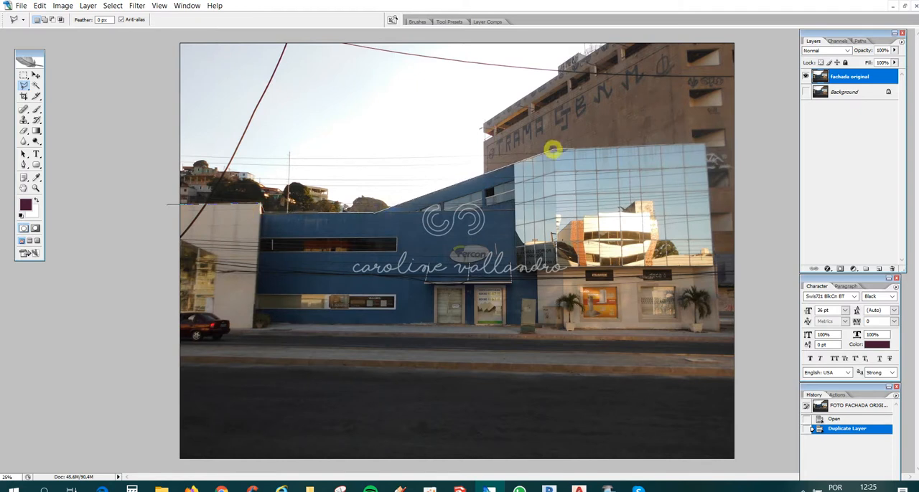
{"action": "left_click", "coordinate": [706, 143]}
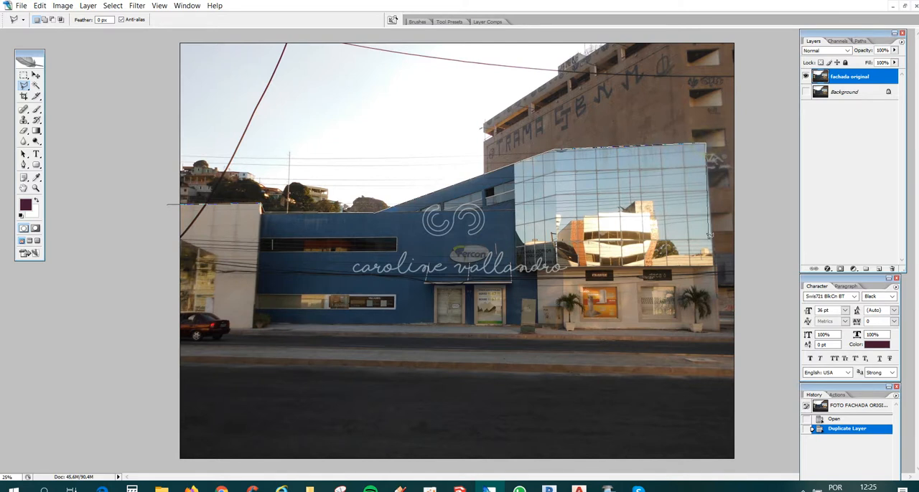
{"action": "left_click", "coordinate": [718, 311]}
{"action": "left_click", "coordinate": [752, 312]}
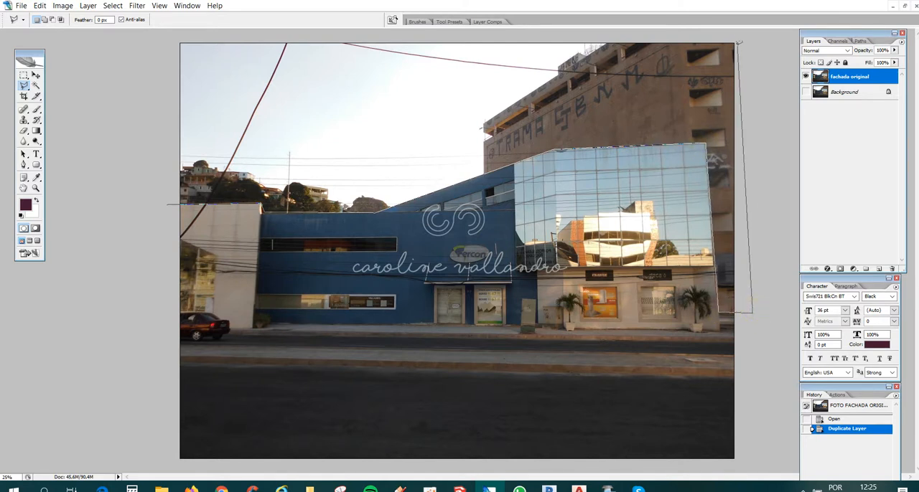
{"action": "left_click", "coordinate": [754, 38]}
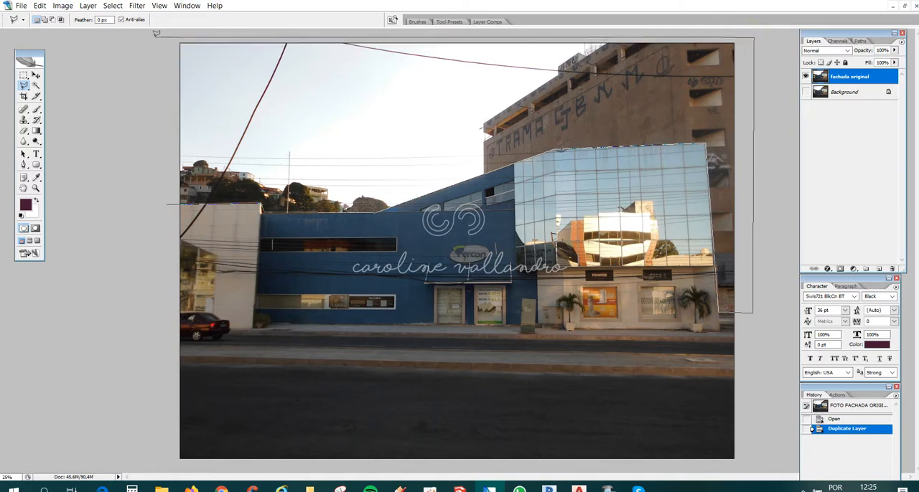
{"action": "left_click", "coordinate": [152, 37]}
{"action": "double_click", "coordinate": [83, 125]}
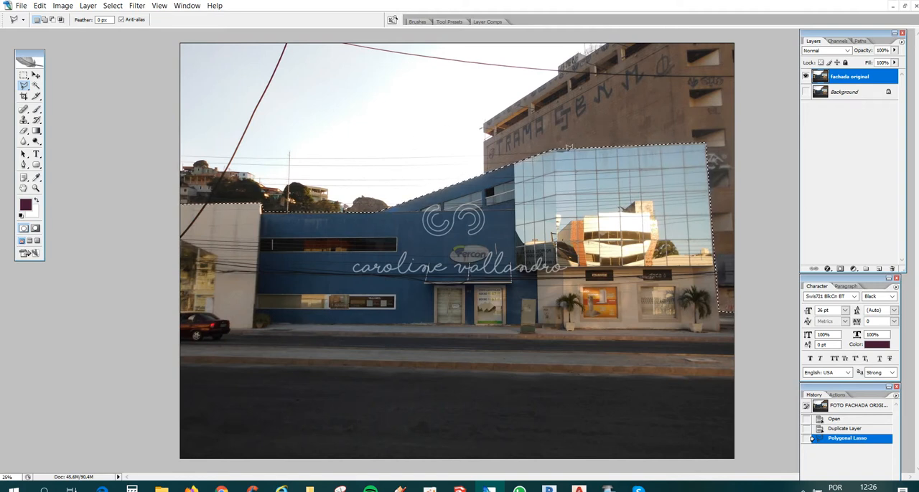
{"action": "key", "text": "Delete"}
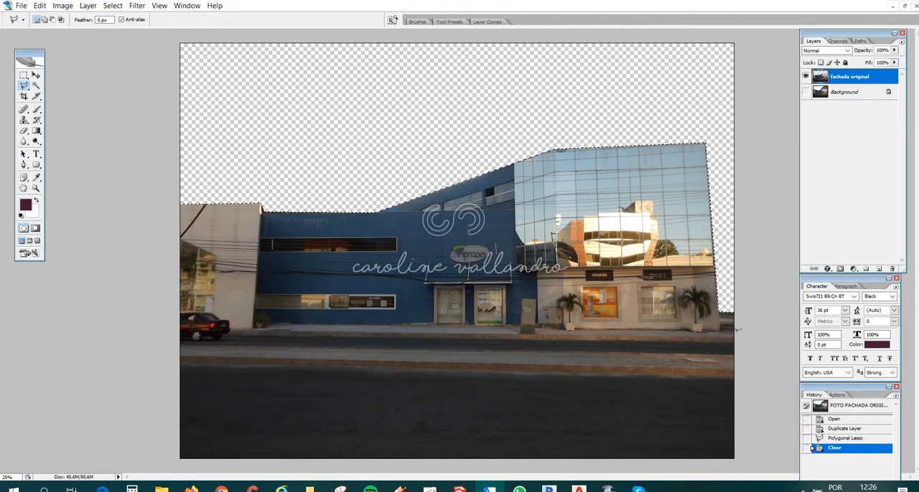
- Compare the cut-out with the original photo by toggling the visibility of the fachada original and Background layers
{"action": "left_click", "coordinate": [805, 92]}
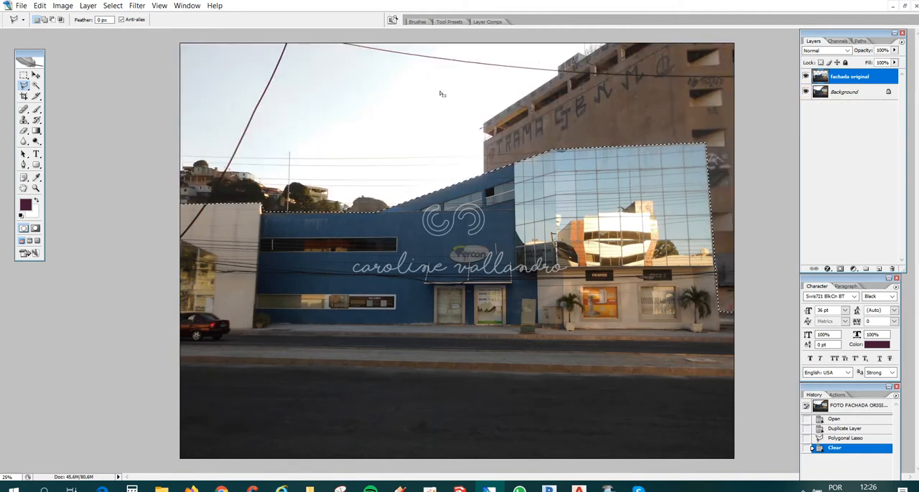
{"action": "left_click", "coordinate": [805, 77]}
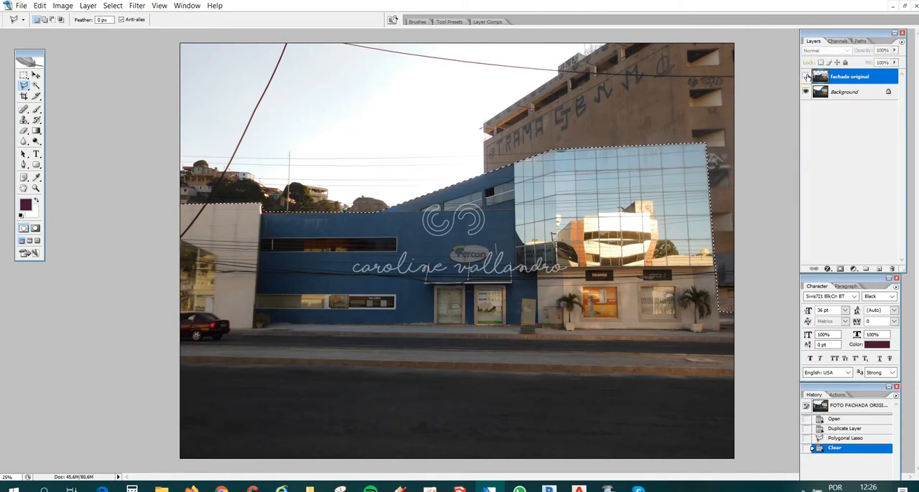
{"action": "left_click", "coordinate": [805, 77]}
{"action": "left_click", "coordinate": [805, 77]}
{"action": "left_click", "coordinate": [805, 78]}
{"action": "left_click", "coordinate": [805, 92]}
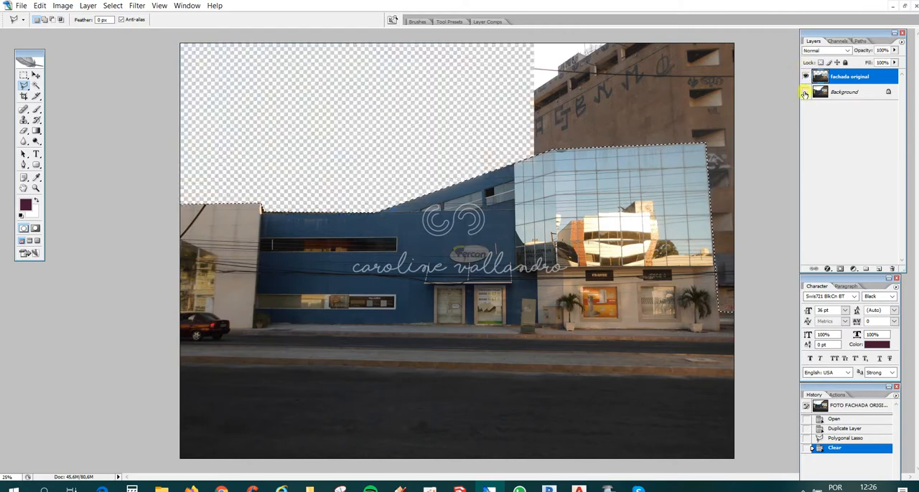
- Check the cut roofline against the original photo by switching the Background layer on and off, leaving it hidden
{"action": "left_click", "coordinate": [804, 93]}
{"action": "left_click", "coordinate": [805, 93]}
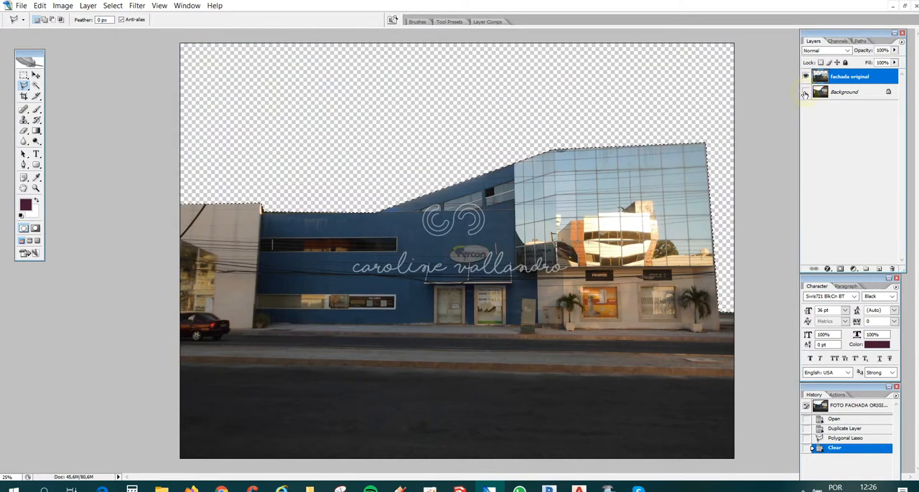
{"action": "left_click", "coordinate": [805, 93]}
{"action": "left_click", "coordinate": [806, 94]}
{"action": "left_click", "coordinate": [805, 93]}
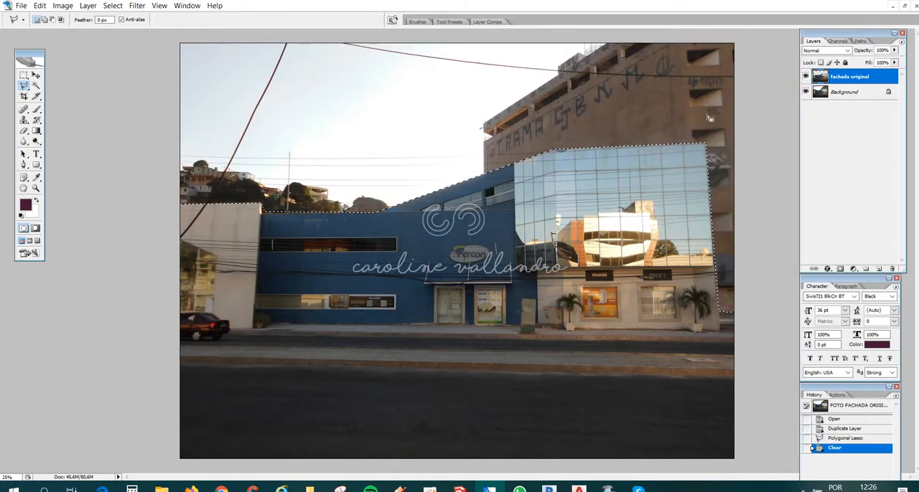
{"action": "left_click", "coordinate": [806, 92]}
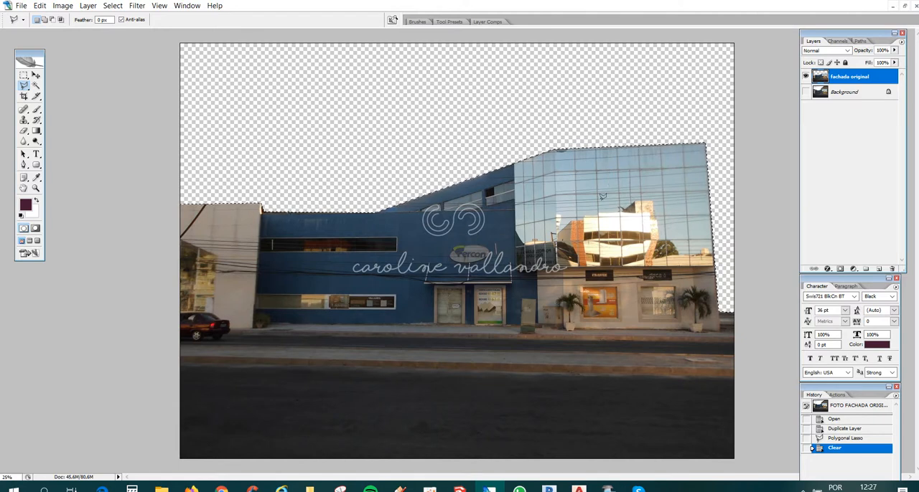
- Deselect the cut-out outline and activate the Crop tool
{"action": "key", "text": "ctrl+d"}
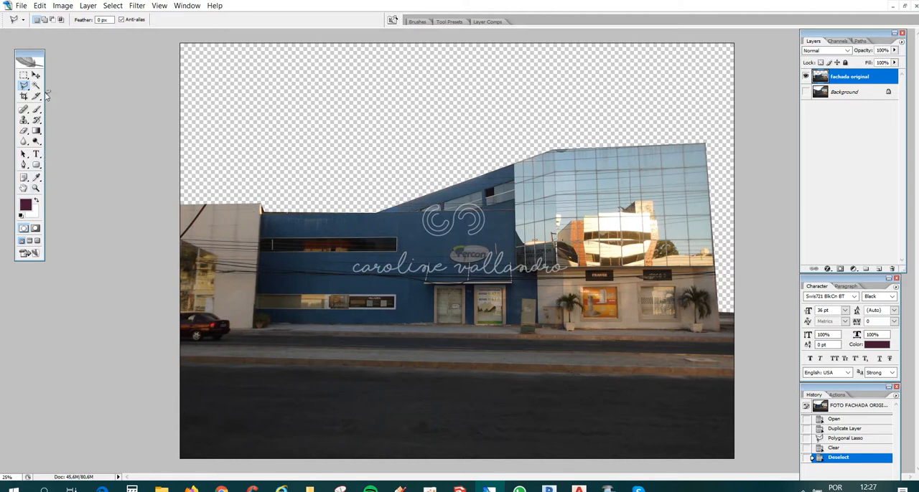
{"action": "left_click", "coordinate": [24, 97]}
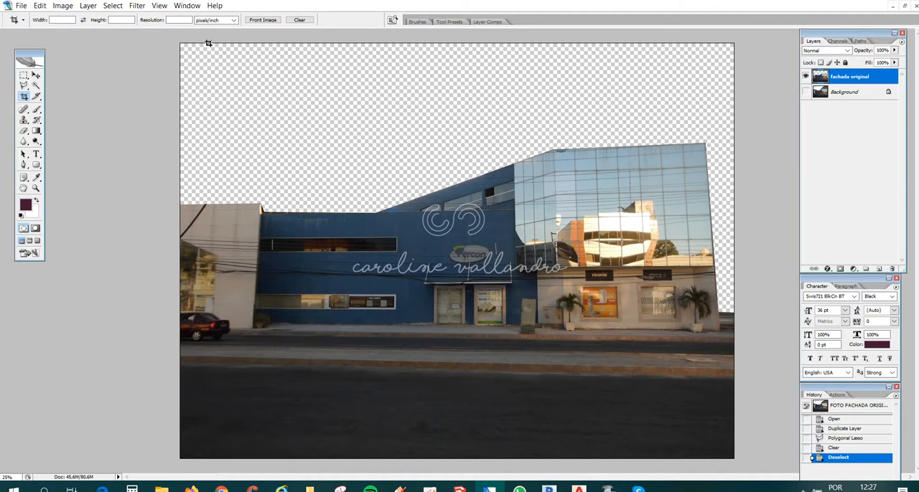
{"action": "mouse_move", "coordinate": [208, 43]}
{"action": "left_mouse_down"}
{"action": "mouse_move", "coordinate": [447, 345]}
{"action": "mouse_move", "coordinate": [566, 437]}
{"action": "mouse_move", "coordinate": [633, 459]}
{"action": "mouse_move", "coordinate": [719, 460]}
{"action": "left_mouse_up"}
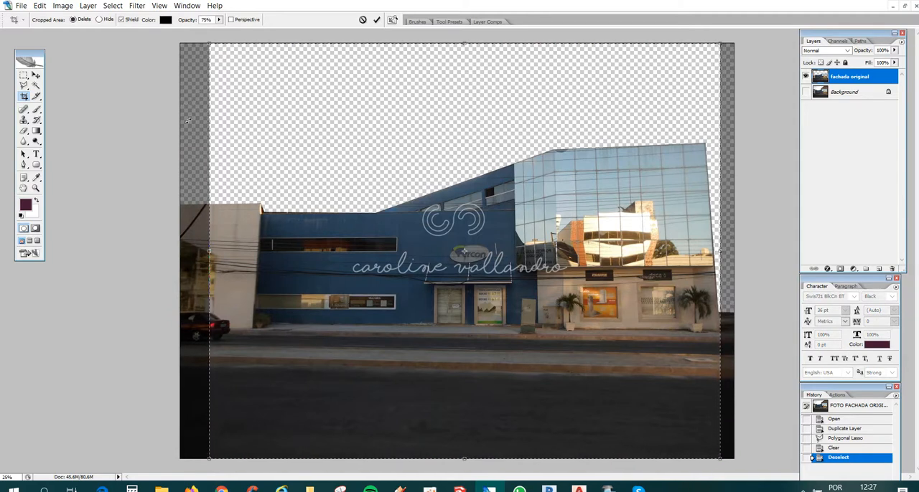
{"action": "left_click_drag", "start_coordinate": [209, 251], "coordinate": [214, 247]}
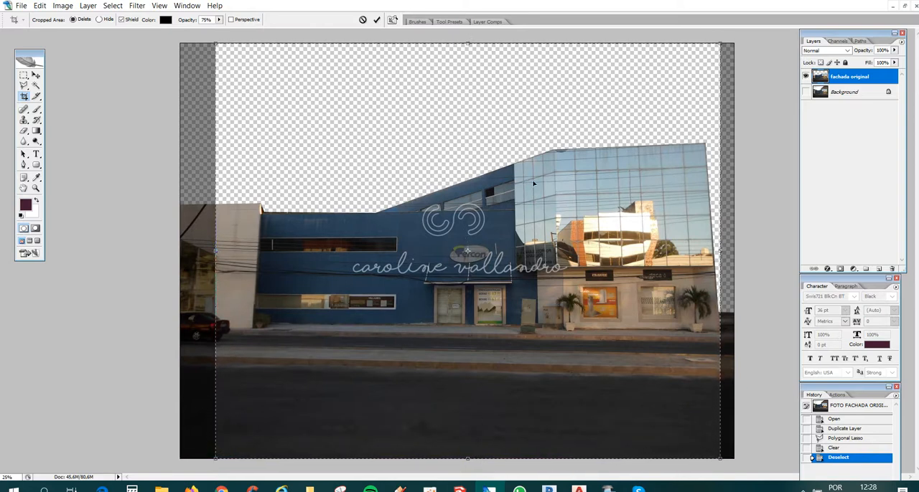
{"action": "key", "text": "Escape"}
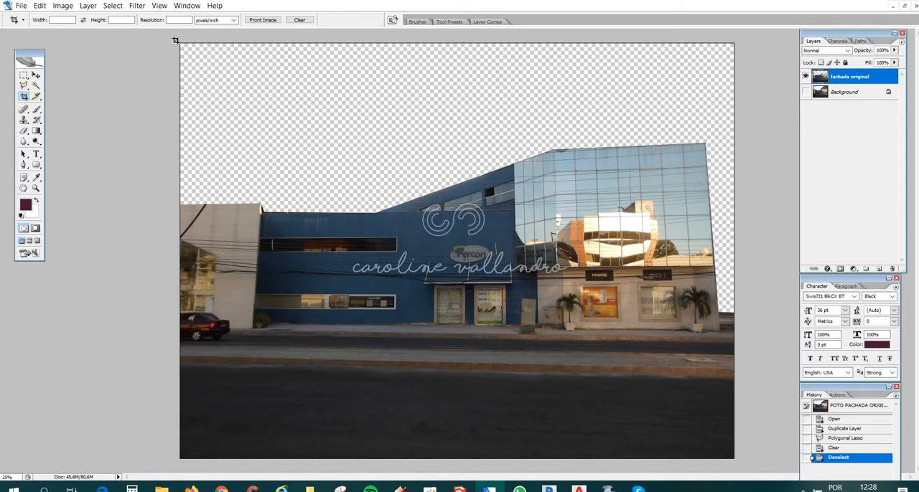
{"action": "mouse_move", "coordinate": [179, 41]}
{"action": "left_mouse_down"}
{"action": "mouse_move", "coordinate": [296, 174]}
{"action": "mouse_move", "coordinate": [399, 328]}
{"action": "mouse_move", "coordinate": [463, 329]}
{"action": "mouse_move", "coordinate": [560, 406]}
{"action": "mouse_move", "coordinate": [521, 304]}
{"action": "mouse_move", "coordinate": [578, 404]}
{"action": "mouse_move", "coordinate": [553, 355]}
{"action": "mouse_move", "coordinate": [610, 436]}
{"action": "mouse_move", "coordinate": [569, 374]}
{"action": "mouse_move", "coordinate": [609, 400]}
{"action": "mouse_move", "coordinate": [642, 445]}
{"action": "mouse_move", "coordinate": [567, 339]}
{"action": "mouse_move", "coordinate": [656, 420]}
{"action": "mouse_move", "coordinate": [602, 362]}
{"action": "mouse_move", "coordinate": [664, 454]}
{"action": "mouse_move", "coordinate": [643, 401]}
{"action": "mouse_move", "coordinate": [685, 457]}
{"action": "mouse_move", "coordinate": [445, 178]}
{"action": "mouse_move", "coordinate": [452, 234]}
{"action": "mouse_move", "coordinate": [678, 457]}
{"action": "left_mouse_up"}
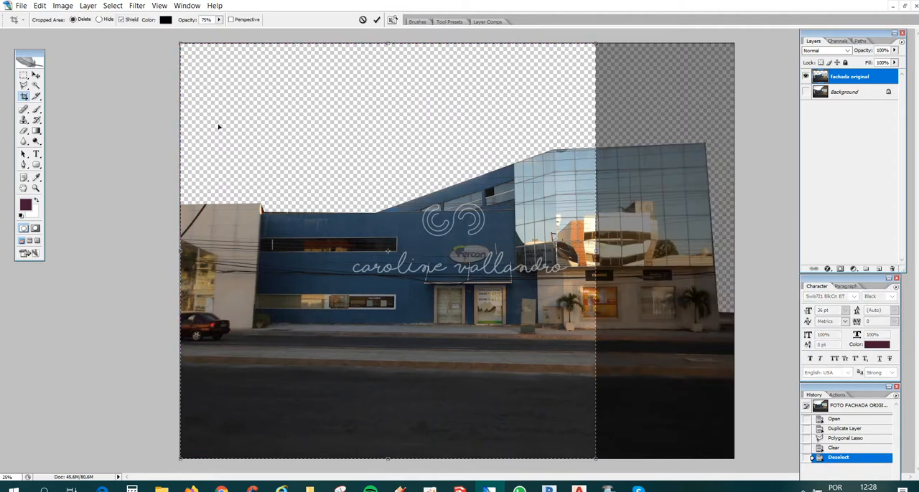
{"action": "key", "text": "Escape"}
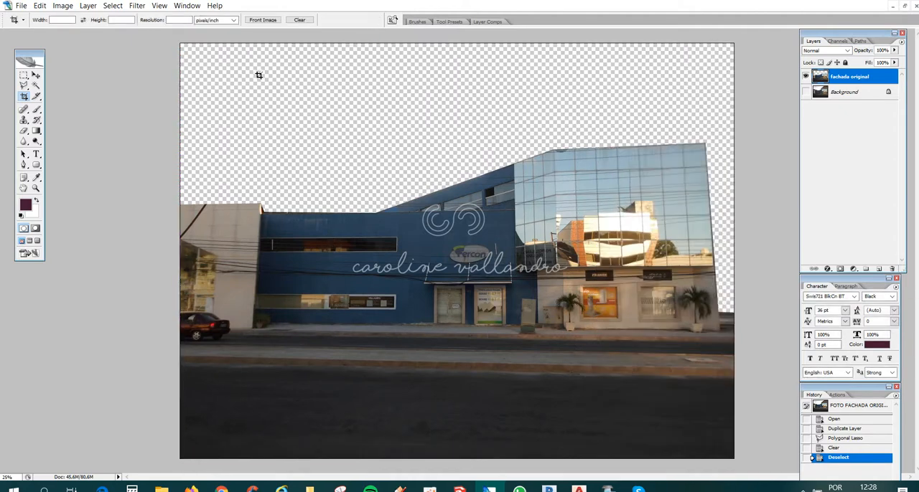
{"action": "left_click_drag", "start_coordinate": [183, 48], "coordinate": [362, 177]}
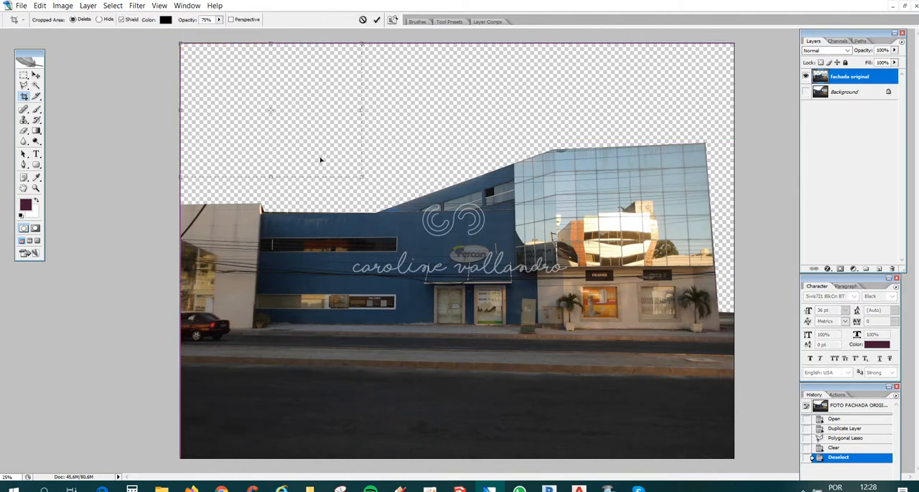
{"action": "key", "text": "Escape"}
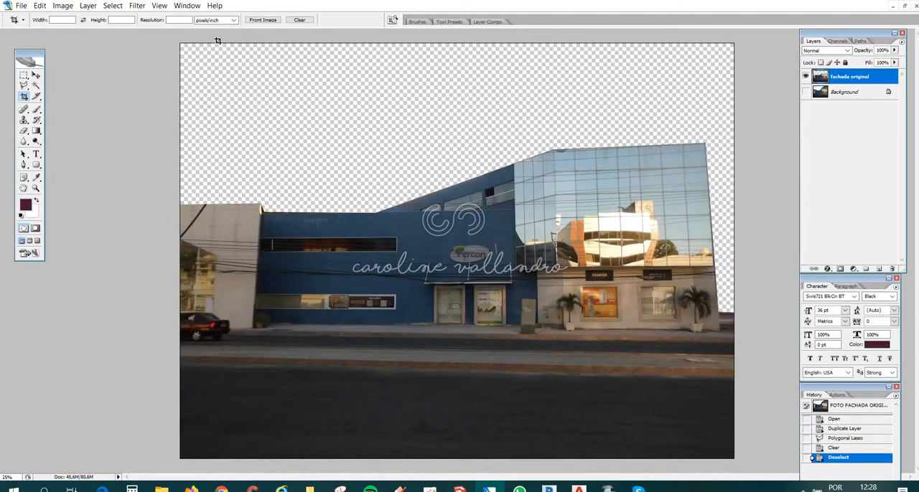
- Crop the image at full height, trimming the side strip with most of the car and a narrow strip beyond the glass building
{"action": "left_click_drag", "start_coordinate": [218, 43], "coordinate": [722, 486]}
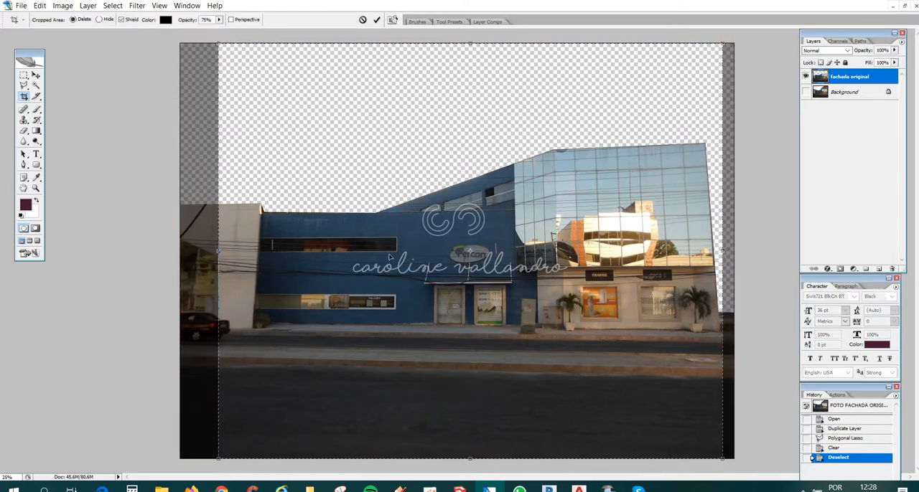
{"action": "key", "text": "Return"}
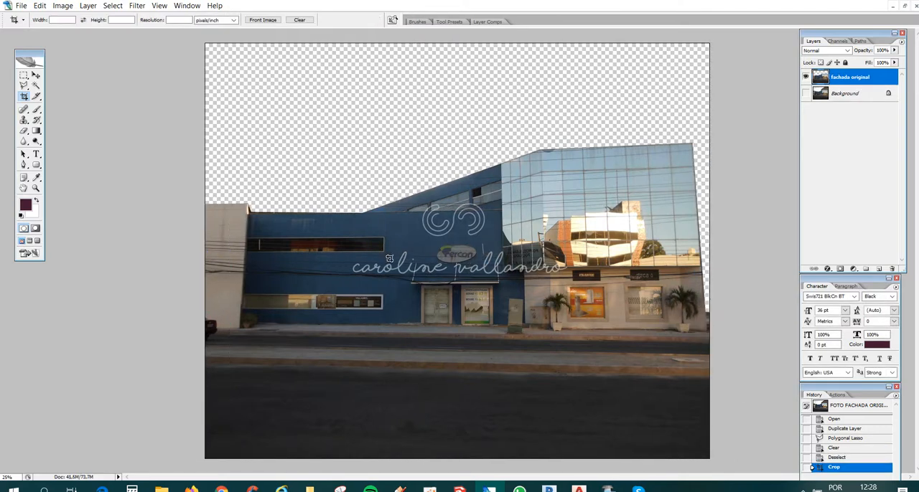
- Open Imagem de fundo.jpg from the material exercício aula 03 folder in Photoshop
{"action": "left_click", "coordinate": [161, 489]}
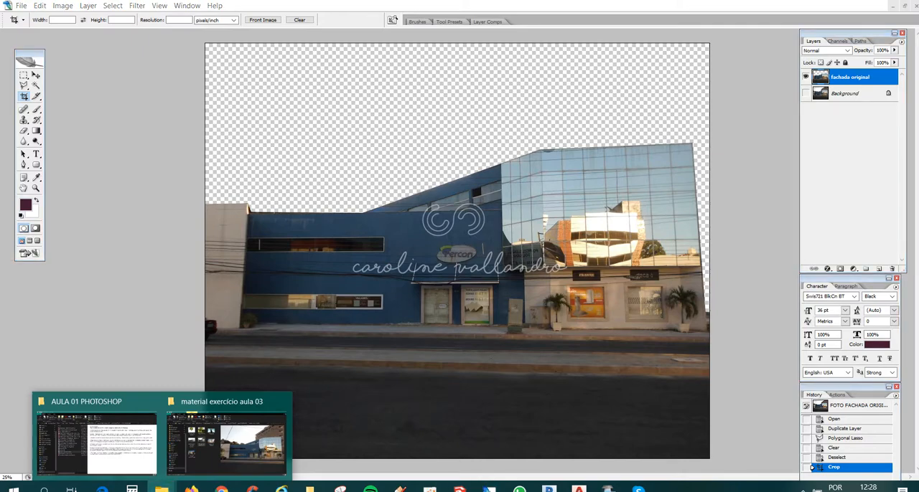
{"action": "left_click", "coordinate": [221, 467]}
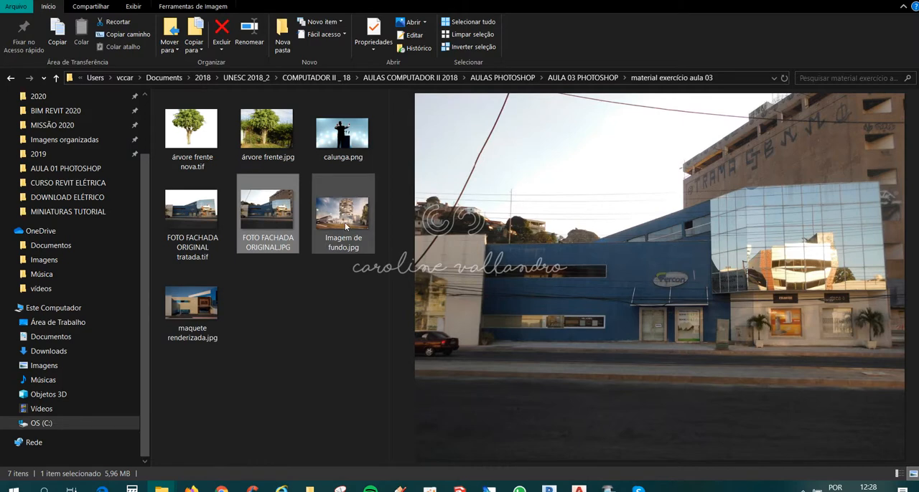
{"action": "left_click", "coordinate": [344, 222]}
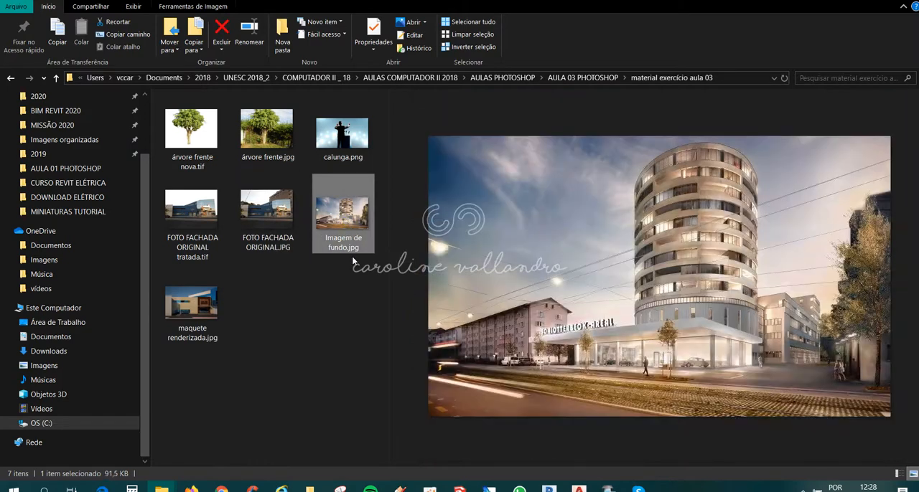
{"action": "left_click", "coordinate": [488, 489]}
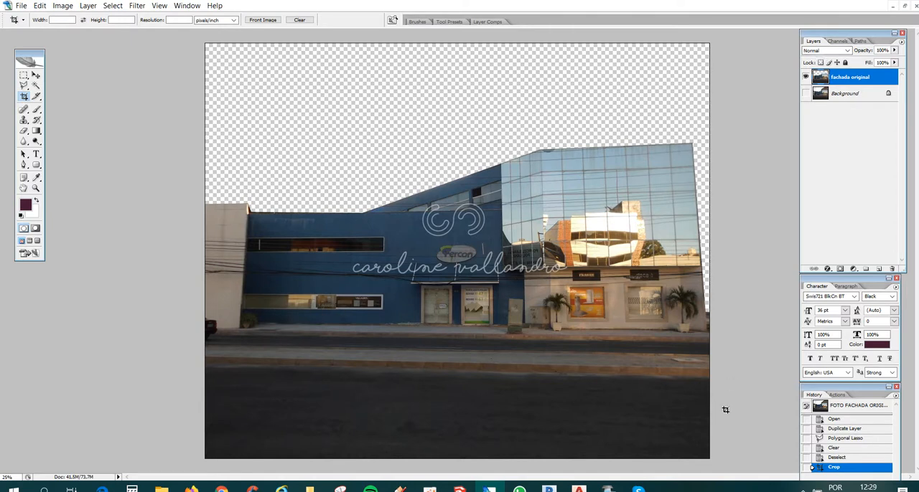
{"action": "mouse_move", "coordinate": [161, 488]}
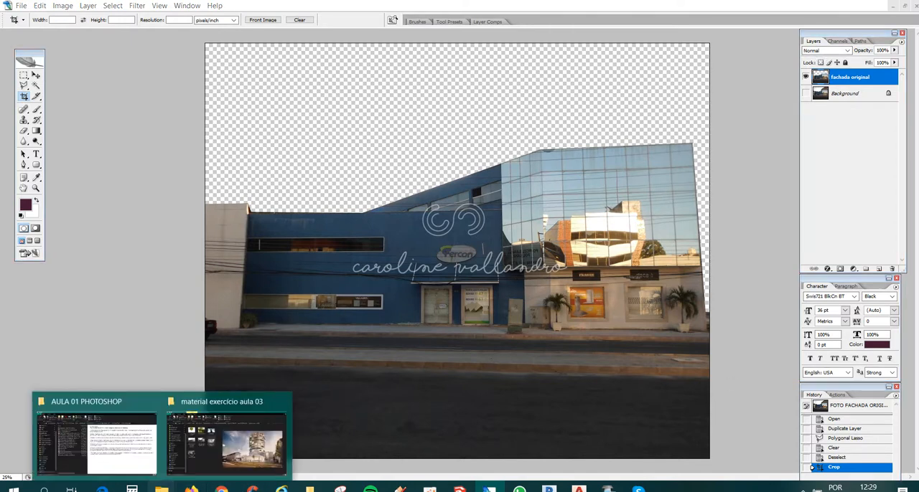
{"action": "left_click", "coordinate": [228, 465]}
{"action": "left_click_drag", "start_coordinate": [343, 216], "coordinate": [494, 343]}
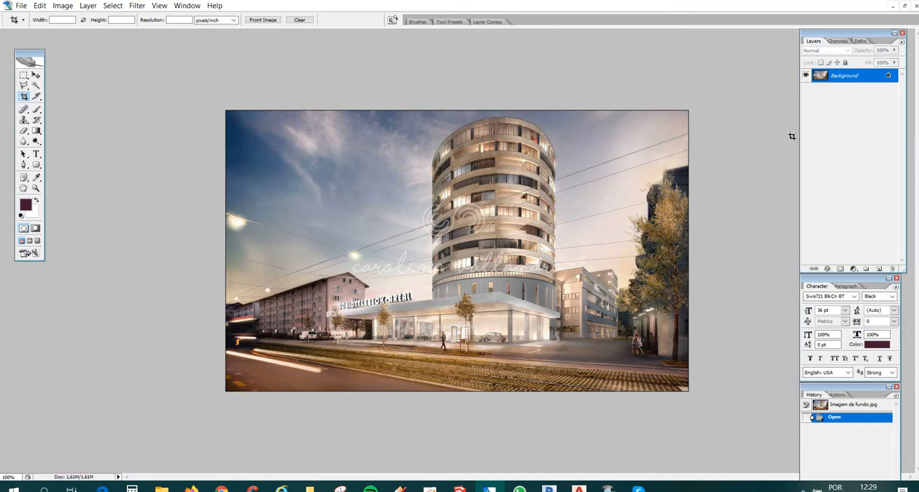
- Copy the whole Imagem de fundo.jpg canvas and paste it into FOTO FACHADA ORIGINAL.JPG as a new layer
{"action": "mouse_move", "coordinate": [222, 490]}
{"action": "key", "text": "ctrl+a"}
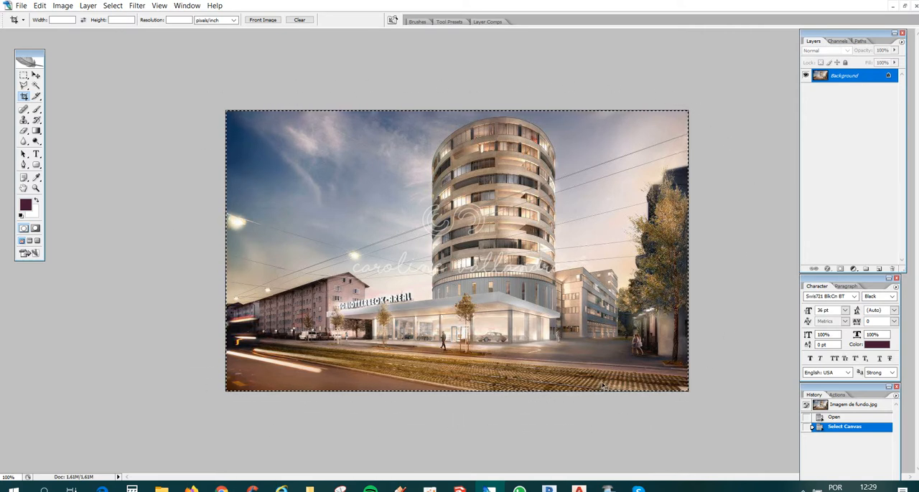
{"action": "left_click", "coordinate": [193, 6]}
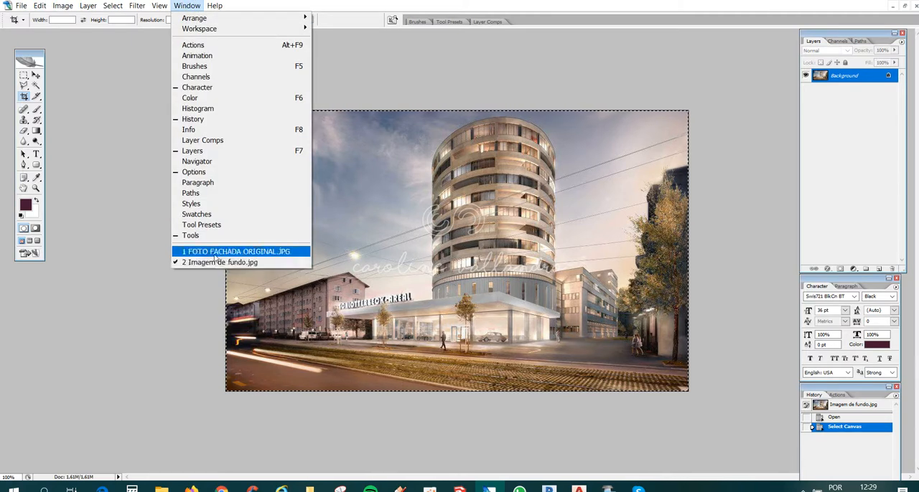
{"action": "left_click", "coordinate": [217, 252]}
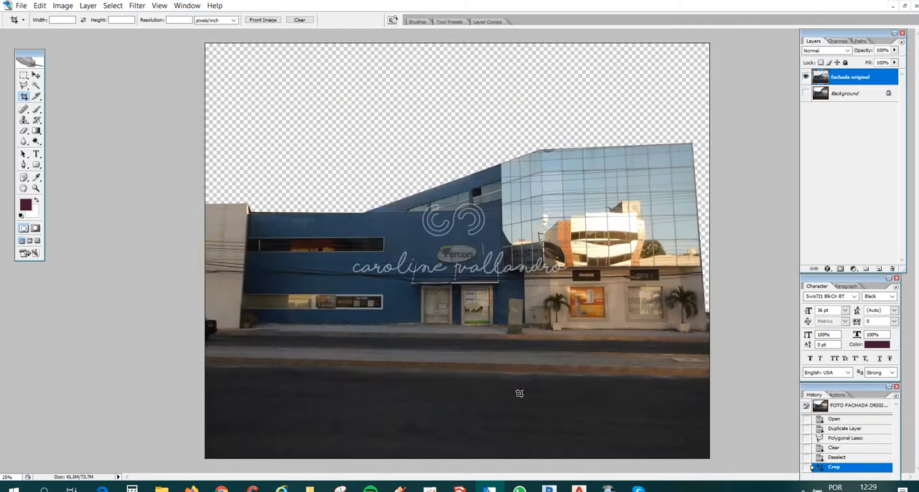
{"action": "key", "text": "ctrl+v"}
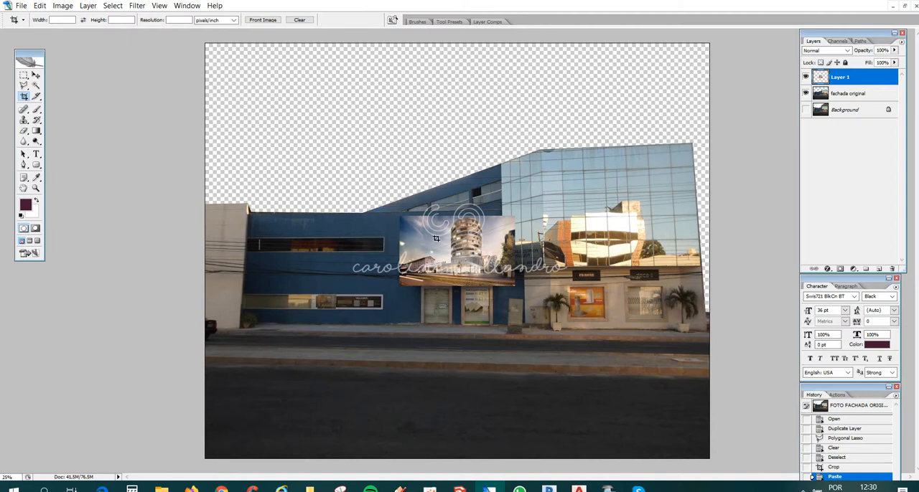
{"action": "key", "text": "ctrl+t"}
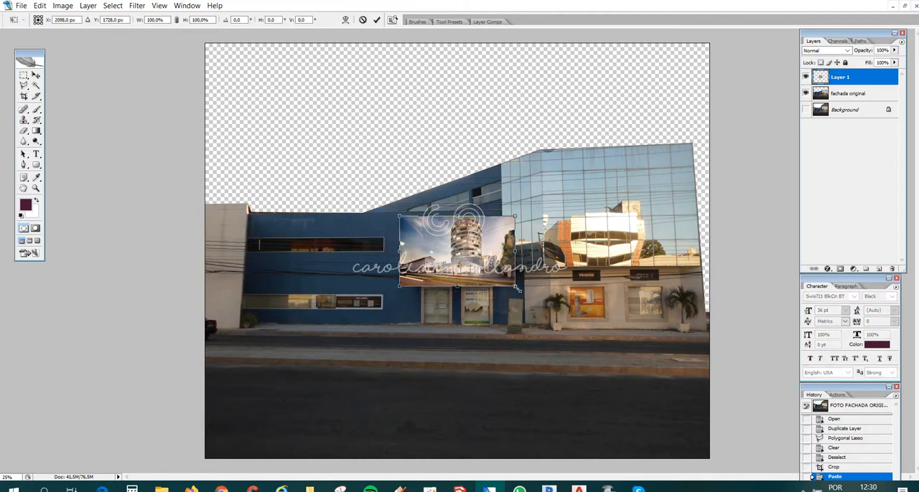
{"action": "left_click_drag", "start_coordinate": [515, 287], "coordinate": [637, 359]}
{"action": "left_click_drag", "start_coordinate": [406, 214], "coordinate": [290, 94]}
{"action": "key", "text": "ctrl+z"}
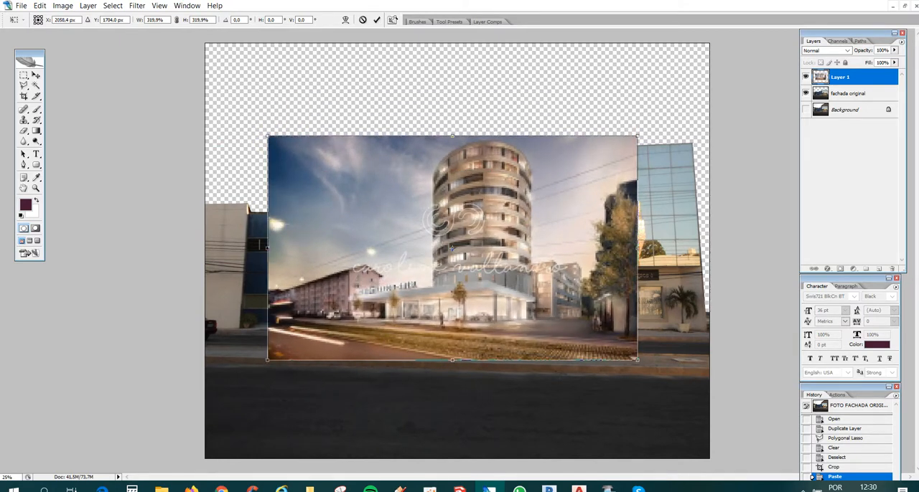
{"action": "left_click_drag", "start_coordinate": [267, 135], "coordinate": [214, 103]}
{"action": "left_click_drag", "start_coordinate": [633, 365], "coordinate": [704, 407]}
{"action": "left_click_drag", "start_coordinate": [216, 104], "coordinate": [206, 95]}
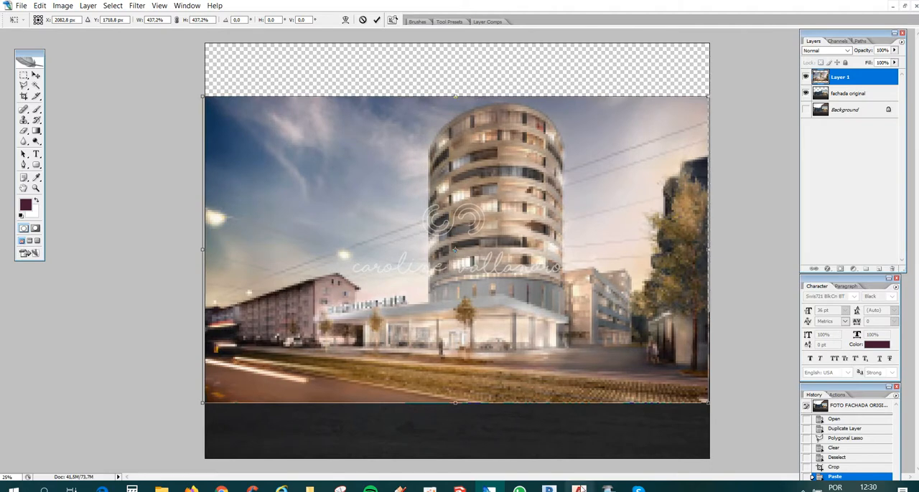
{"action": "key", "text": "Escape"}
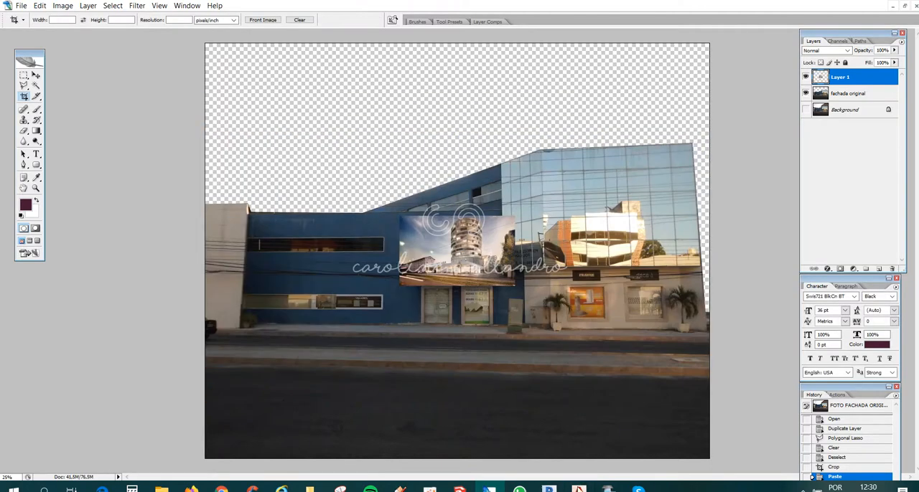
- Delete the pasted background image layer, then paste the image again and delete that layer too
{"action": "left_click_drag", "start_coordinate": [842, 79], "coordinate": [894, 268]}
{"action": "left_click_drag", "start_coordinate": [895, 268], "coordinate": [894, 269]}
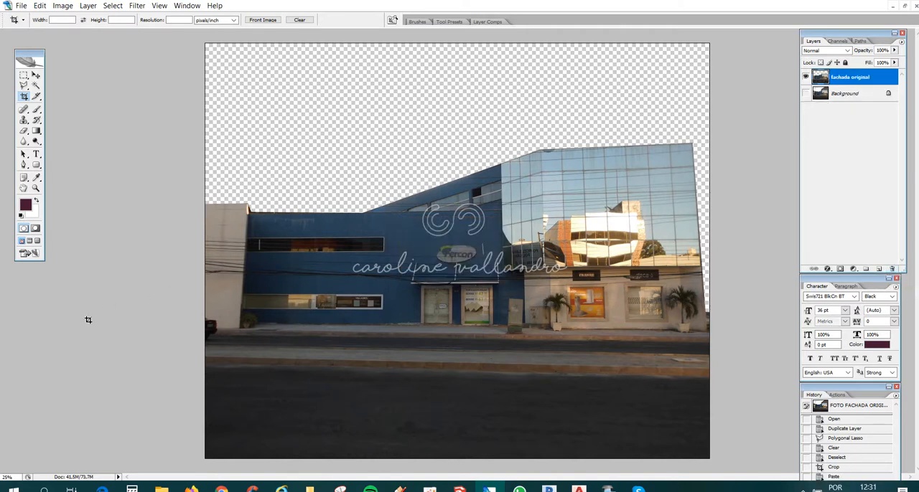
{"action": "key", "text": "ctrl+v"}
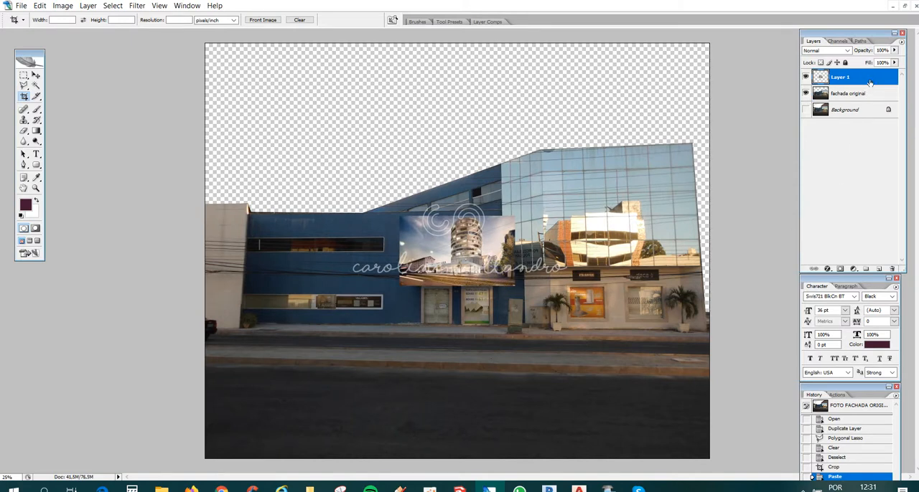
{"action": "right_click", "coordinate": [866, 81]}
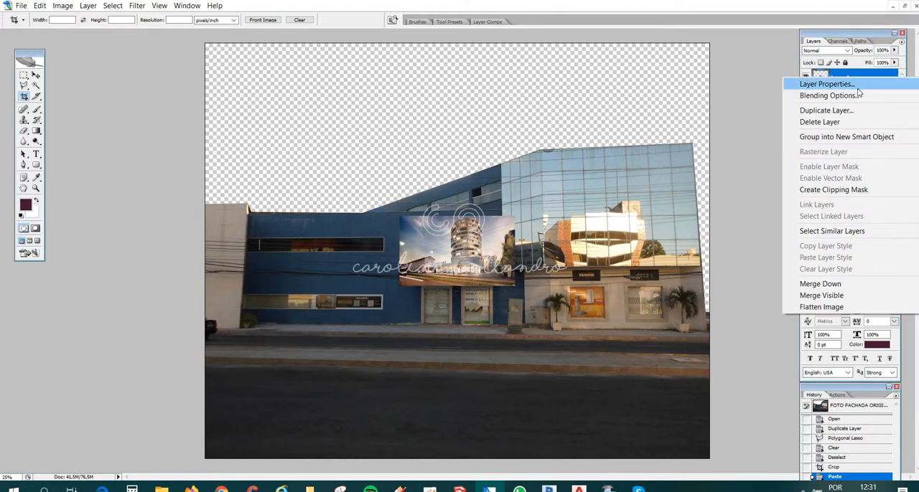
{"action": "left_click", "coordinate": [825, 122]}
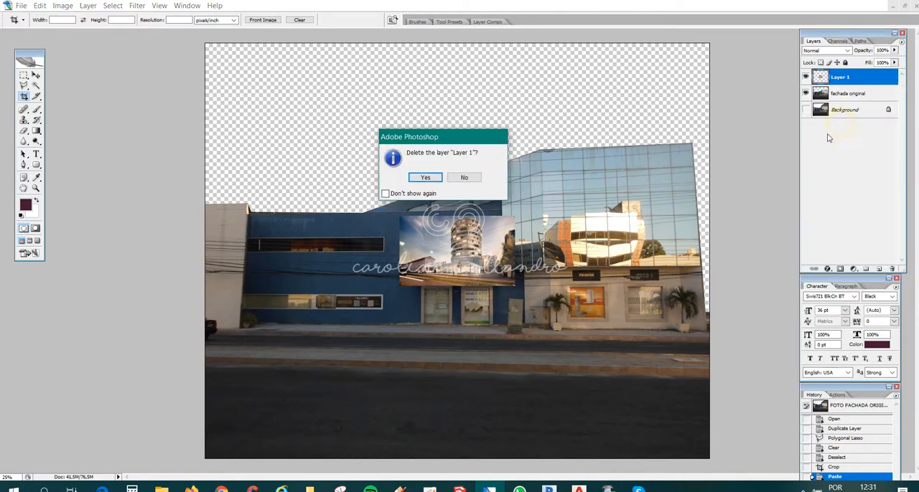
{"action": "left_click", "coordinate": [420, 179]}
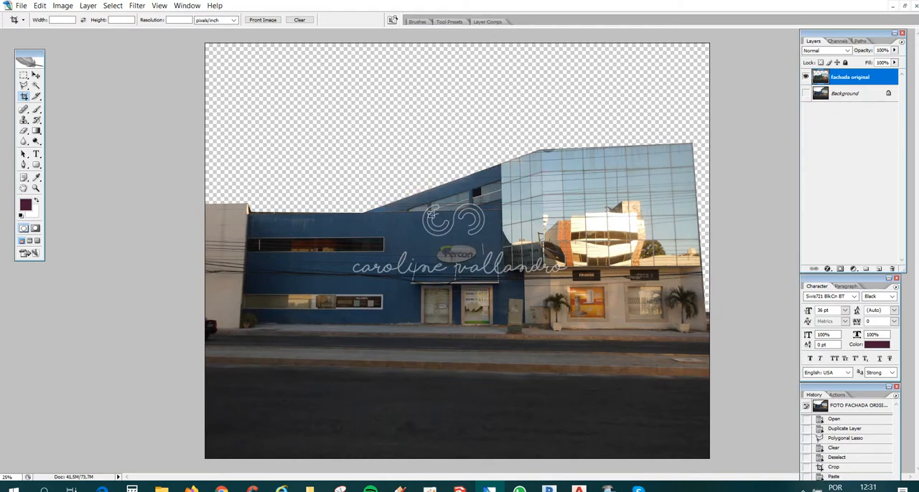
- Switch to Imagem de fundo.jpg and set its image resolution to 300 pixels/inch
{"action": "left_click", "coordinate": [187, 6]}
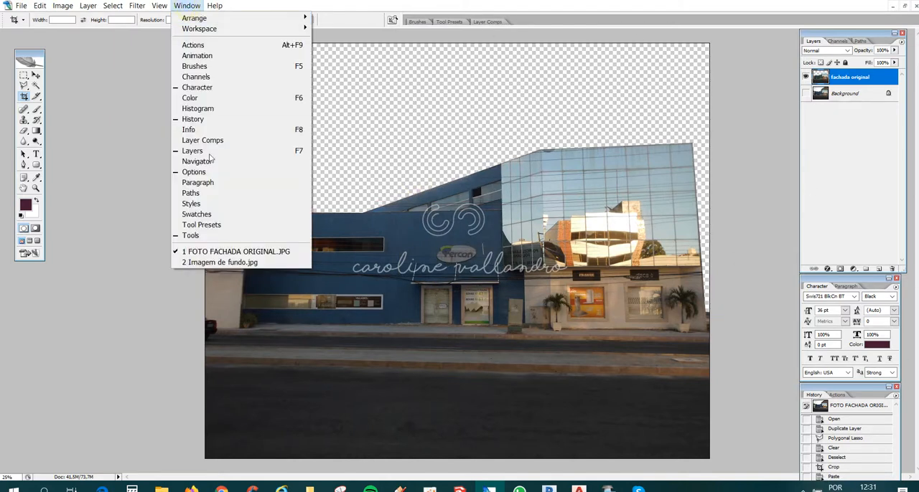
{"action": "left_click", "coordinate": [210, 262]}
{"action": "key", "text": "ctrl+a"}
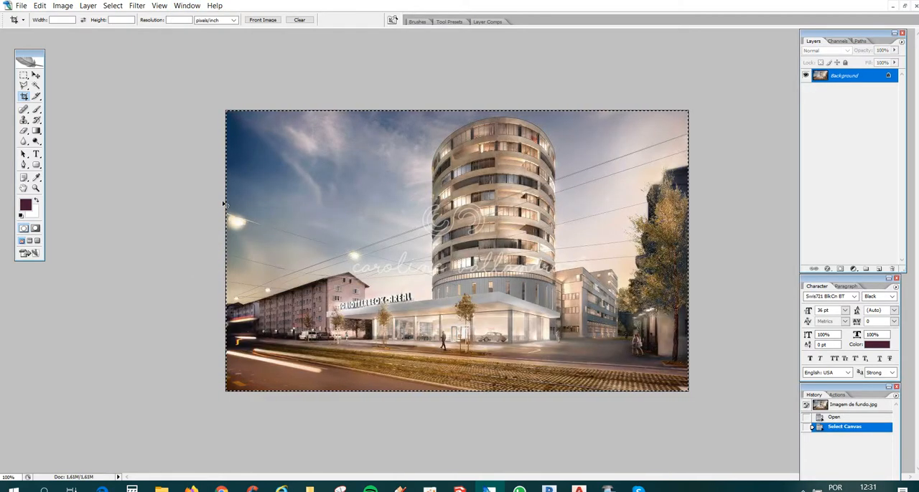
{"action": "key", "text": "ctrl+d"}
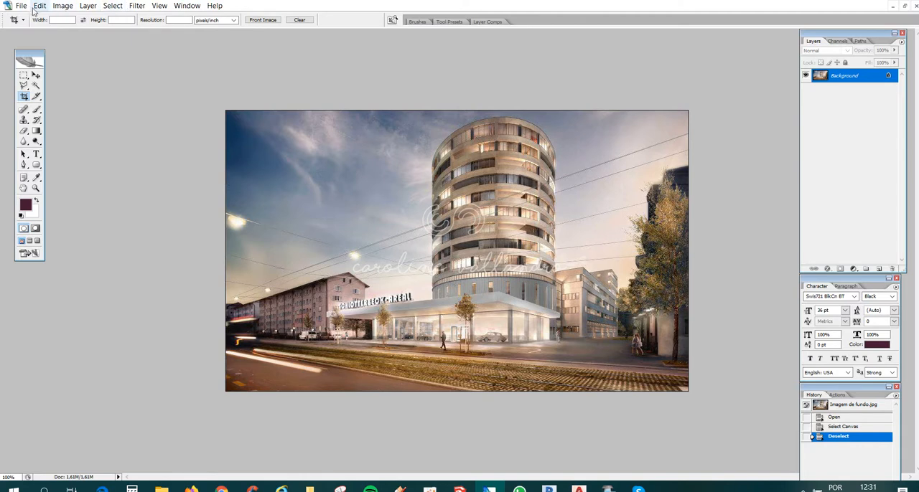
{"action": "left_click", "coordinate": [61, 7]}
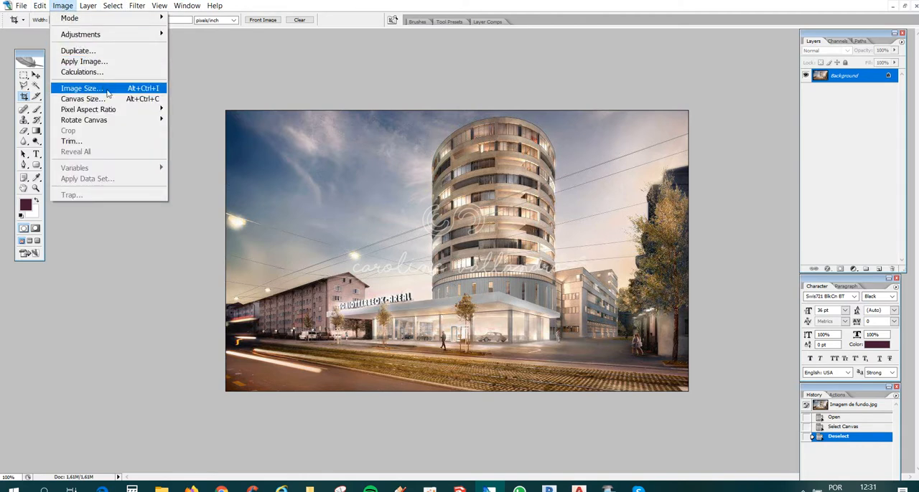
{"action": "left_click", "coordinate": [84, 92]}
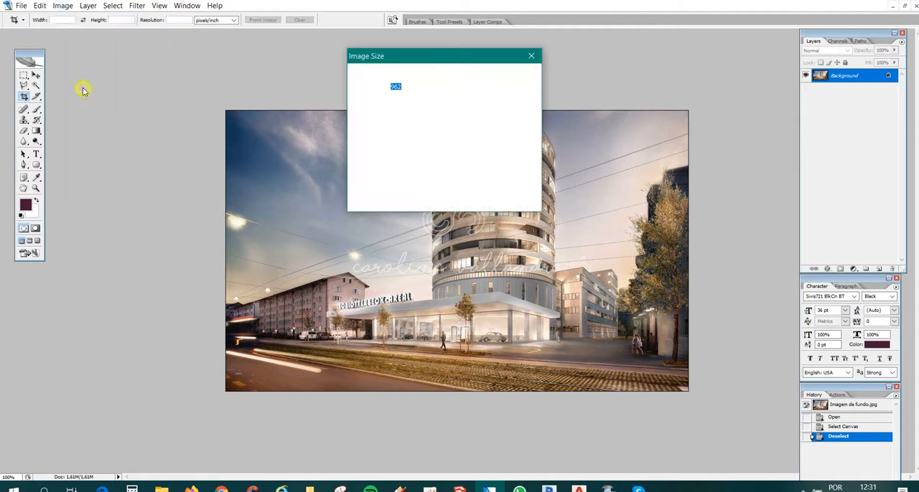
{"action": "left_click", "coordinate": [397, 164]}
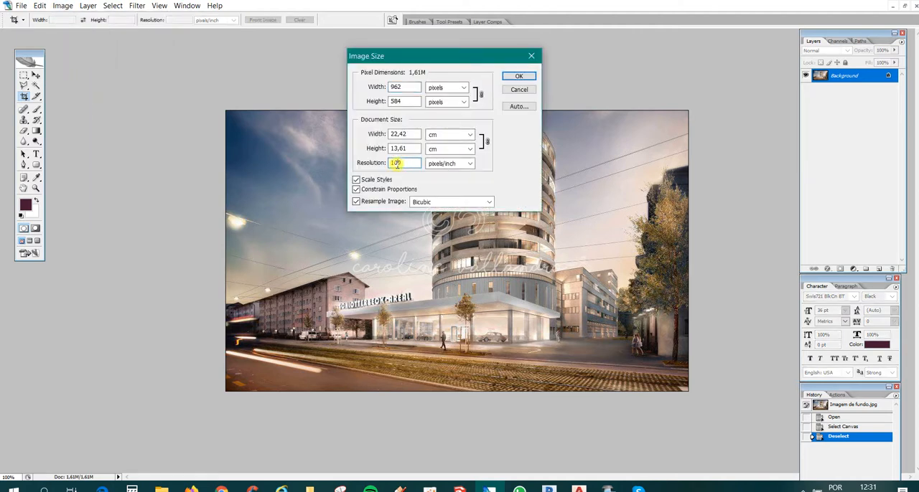
{"action": "double_click", "coordinate": [397, 164]}
{"action": "type", "text": "300"}
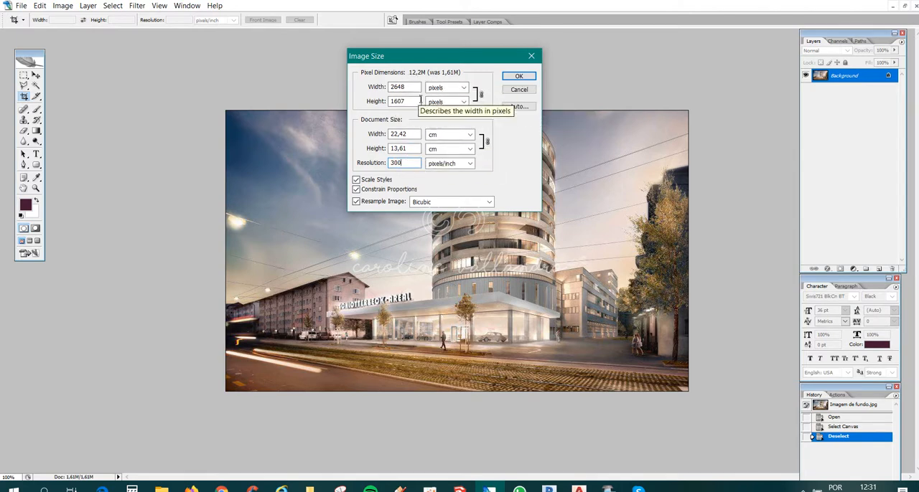
{"action": "left_click", "coordinate": [519, 77]}
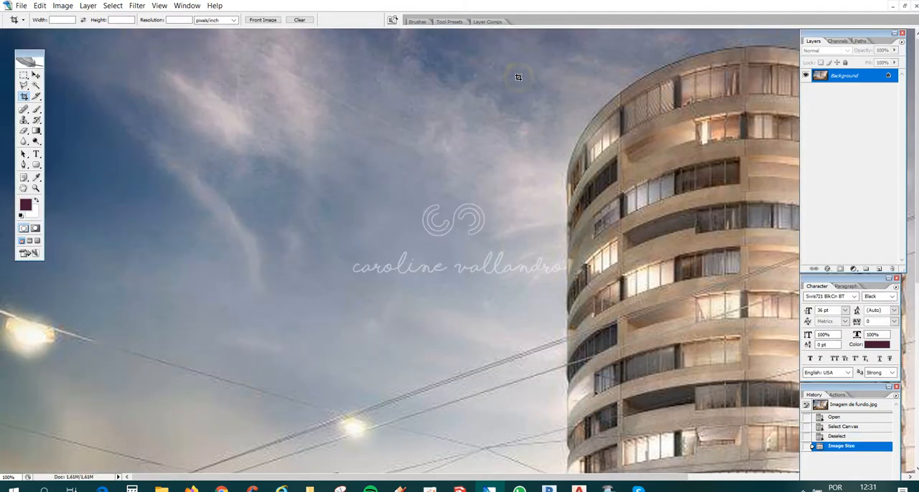
- Select and copy the whole Imagem de fundo.jpg canvas and switch to FOTO FACHADA ORIGINAL.JPG
{"action": "key", "text": "ctrl+minus"}
{"action": "key", "text": "ctrl+minus"}
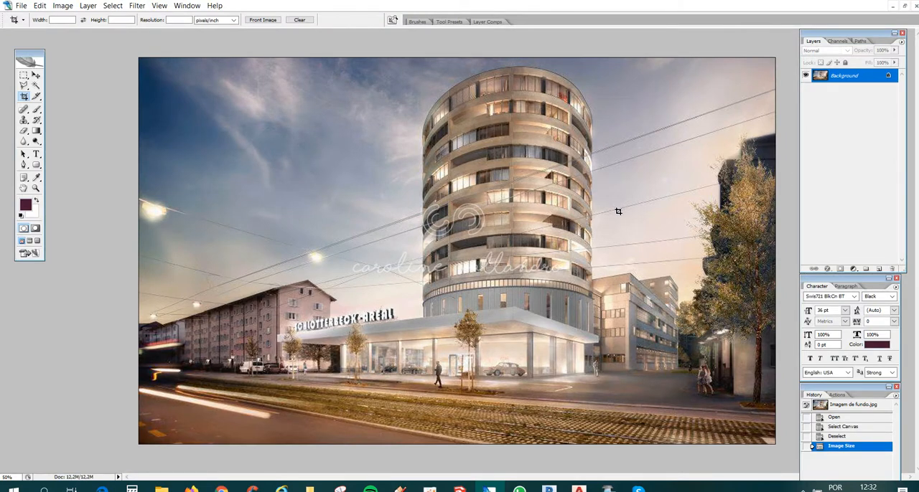
{"action": "key", "text": "ctrl+a"}
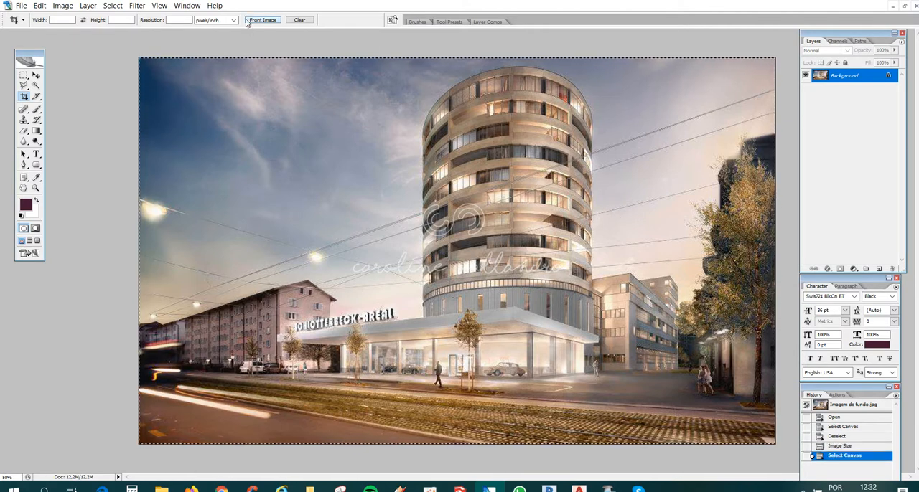
{"action": "left_click", "coordinate": [187, 5]}
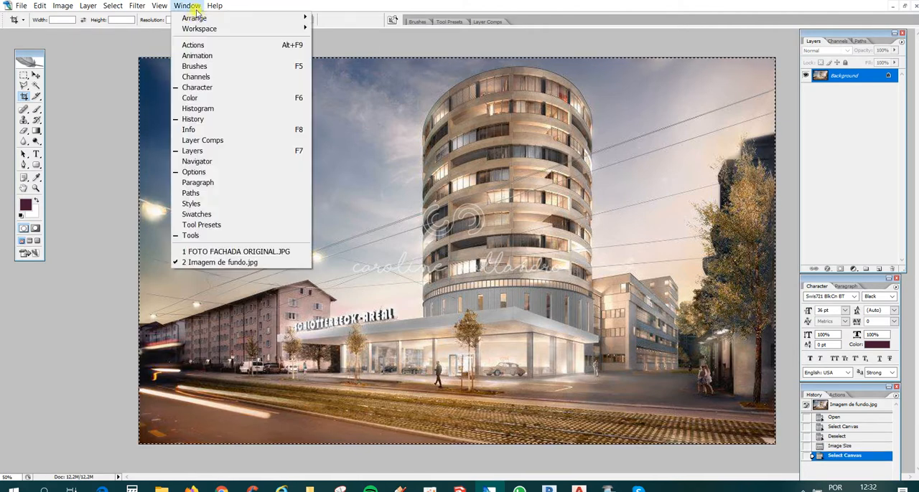
{"action": "left_click", "coordinate": [225, 252]}
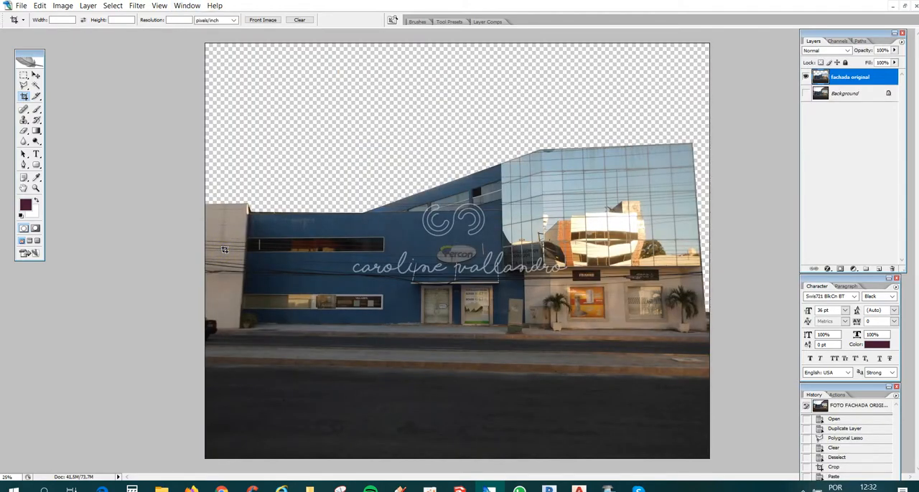
{"action": "left_click", "coordinate": [903, 6]}
{"action": "left_click_drag", "start_coordinate": [448, 39], "coordinate": [501, 166]}
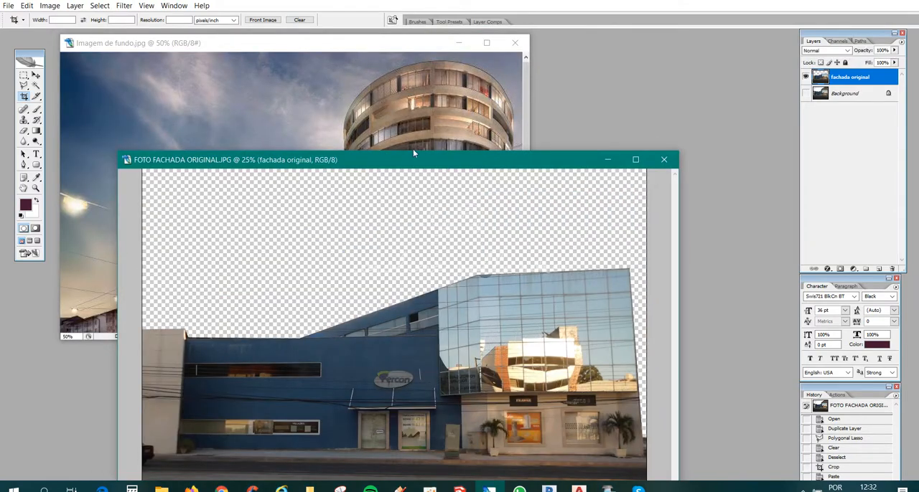
{"action": "left_click_drag", "start_coordinate": [413, 152], "coordinate": [419, 75]}
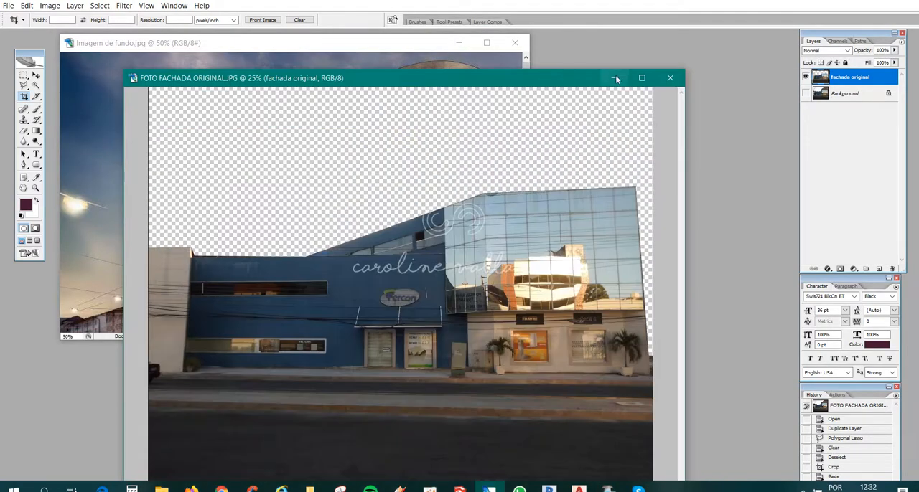
{"action": "left_click", "coordinate": [642, 78]}
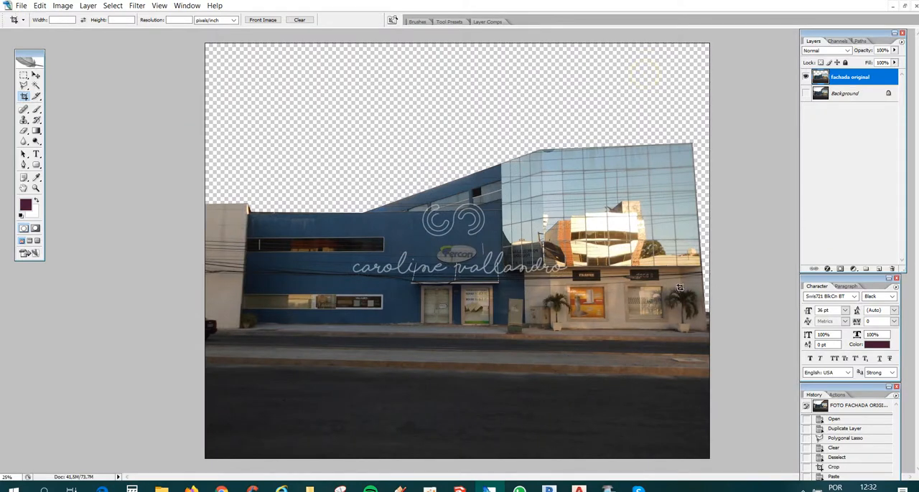
- Paste the copied image as a new layer, undo the paste and return to Imagem de fundo.jpg
{"action": "key", "text": "ctrl+v"}
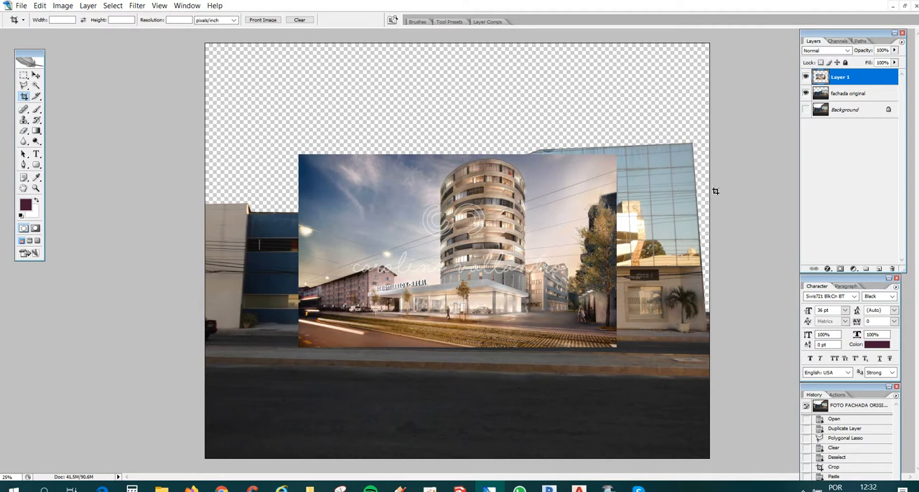
{"action": "key", "text": "ctrl+z"}
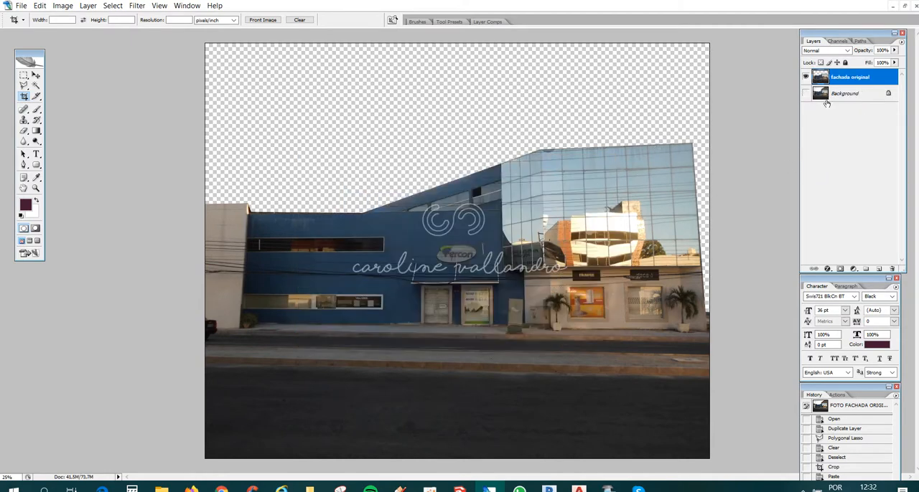
{"action": "left_click", "coordinate": [188, 5]}
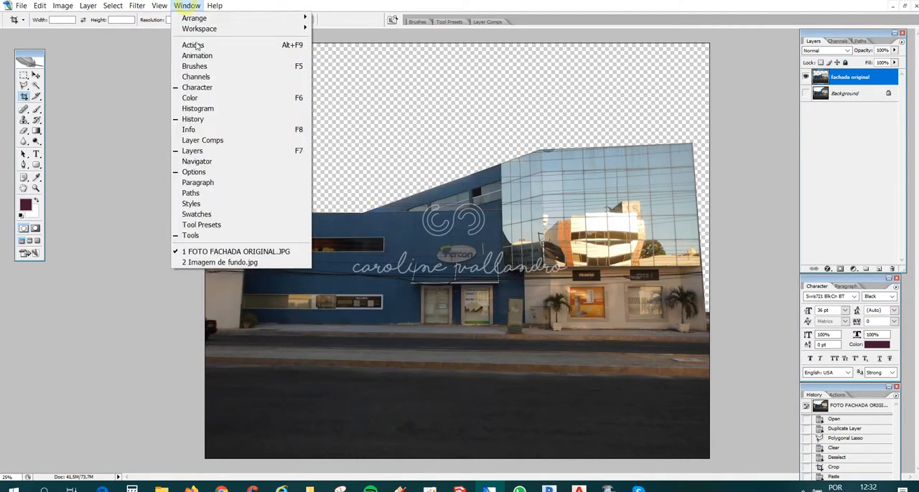
{"action": "left_click", "coordinate": [227, 262]}
{"action": "left_click", "coordinate": [486, 43]}
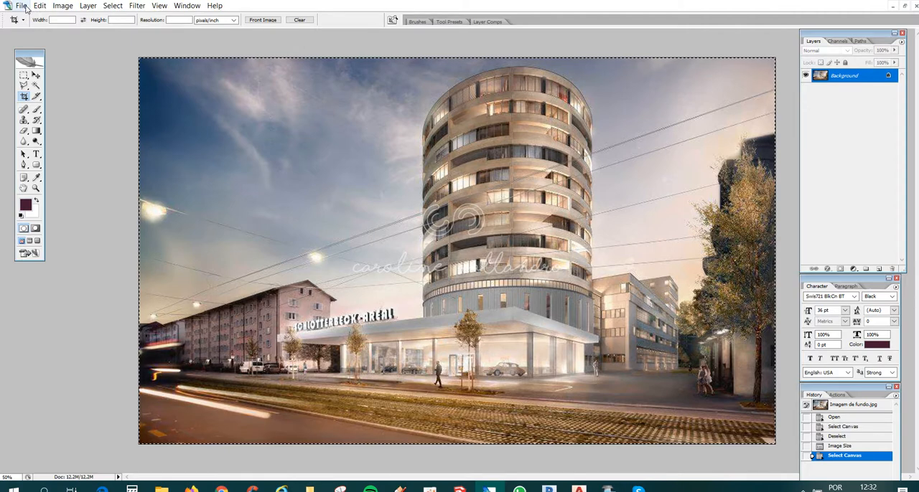
- Open the Image Size settings for Imagem de fundo.jpg and enter a document height of 20 cm
{"action": "left_click", "coordinate": [63, 6]}
{"action": "left_click", "coordinate": [82, 88]}
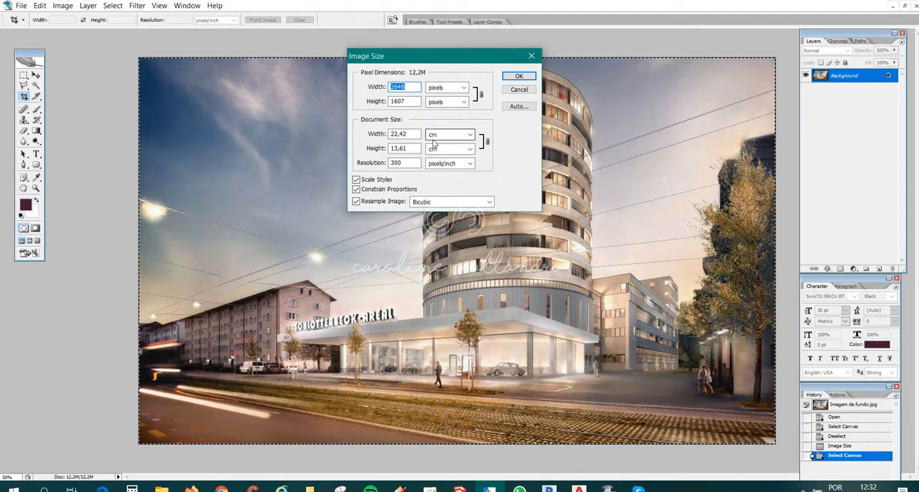
{"action": "left_click", "coordinate": [411, 149]}
{"action": "double_click", "coordinate": [411, 149]}
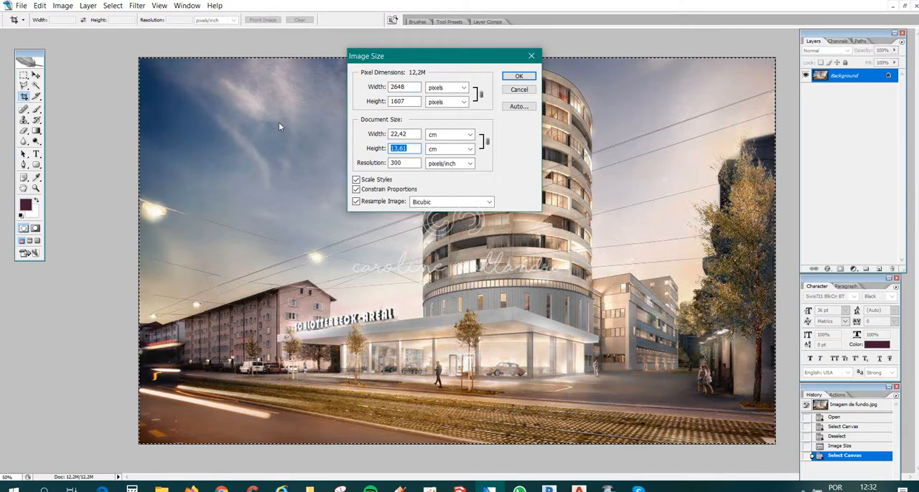
{"action": "type", "text": "20"}
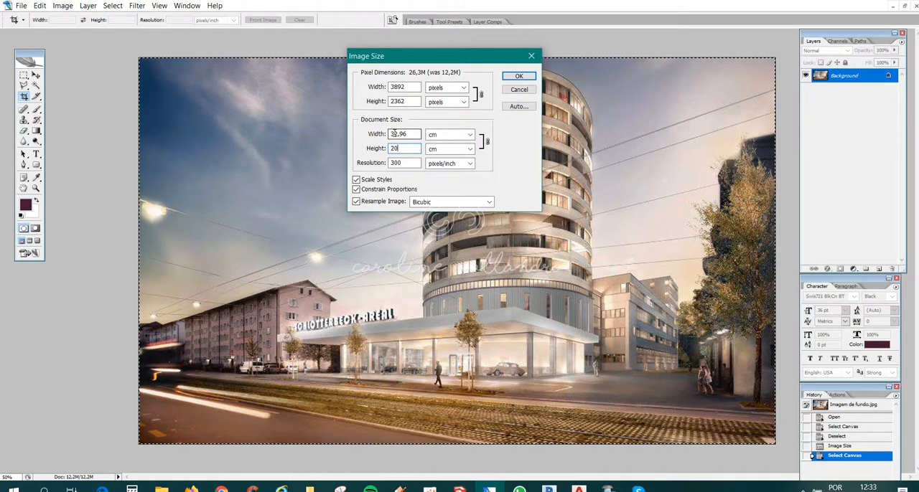
- Try to unlink width from height with the Scale Styles and Constrain Proportions options, and reset the size values
{"action": "left_click", "coordinate": [488, 143]}
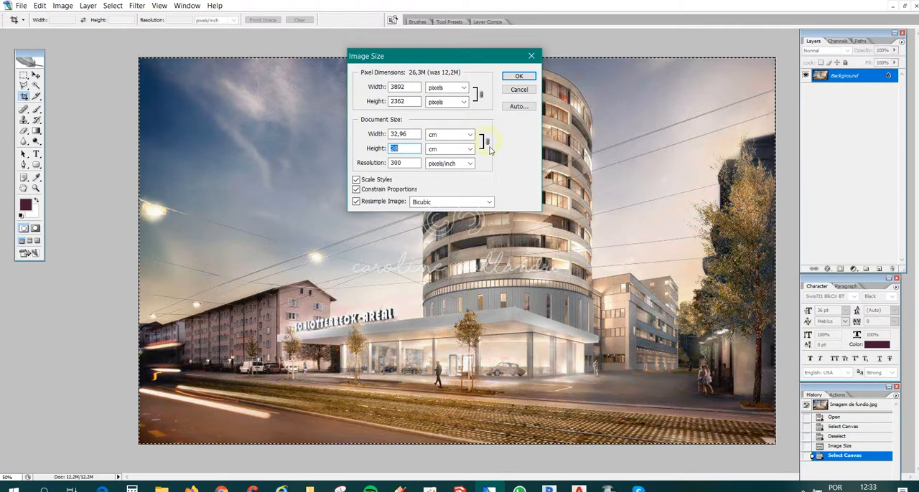
{"action": "left_click", "coordinate": [488, 143]}
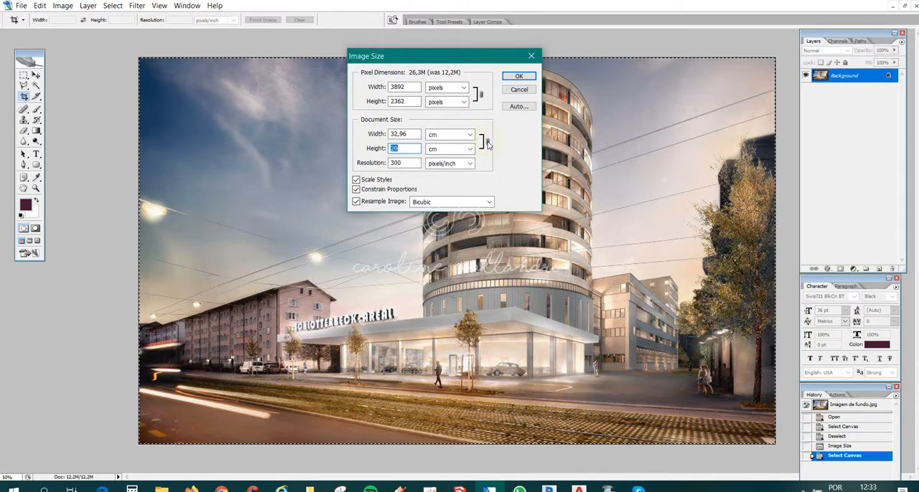
{"action": "left_click", "coordinate": [481, 95]}
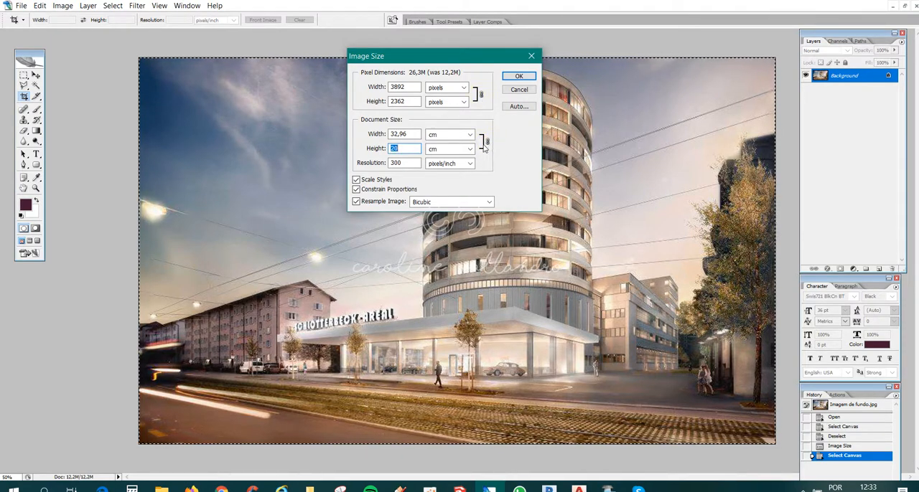
{"action": "left_click", "coordinate": [356, 179]}
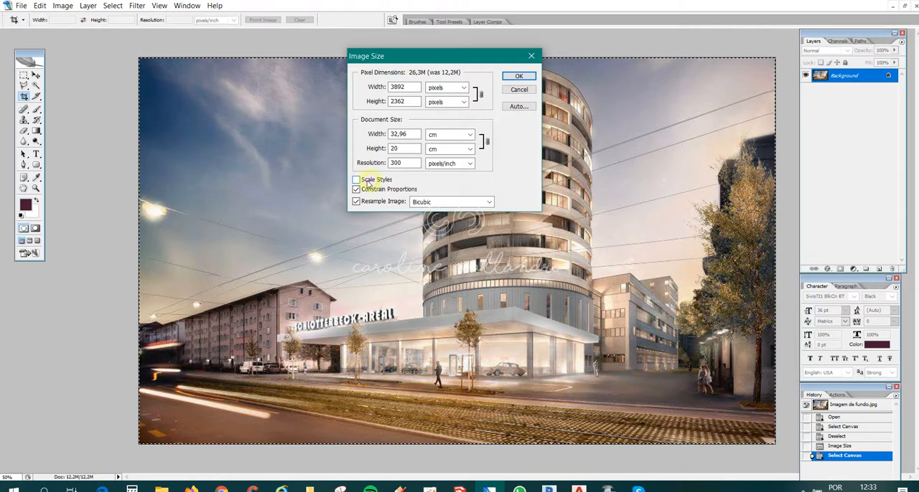
{"action": "left_click", "coordinate": [489, 142]}
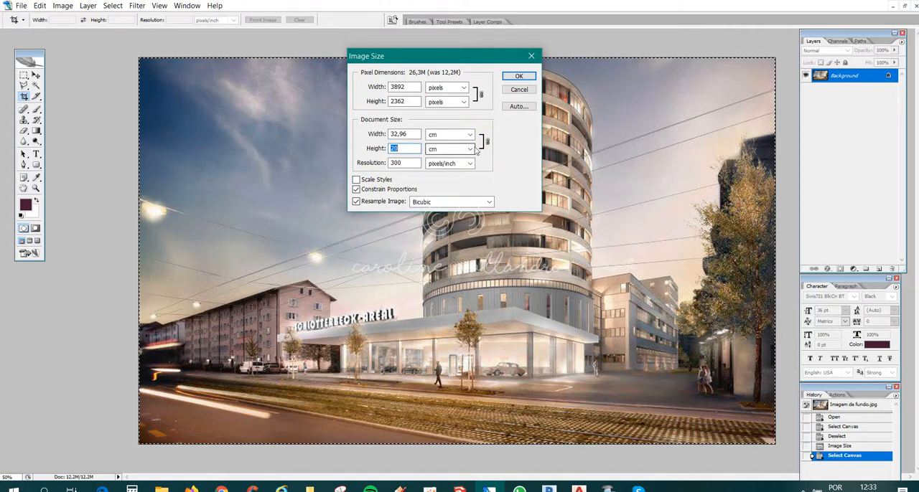
{"action": "left_click", "coordinate": [363, 181]}
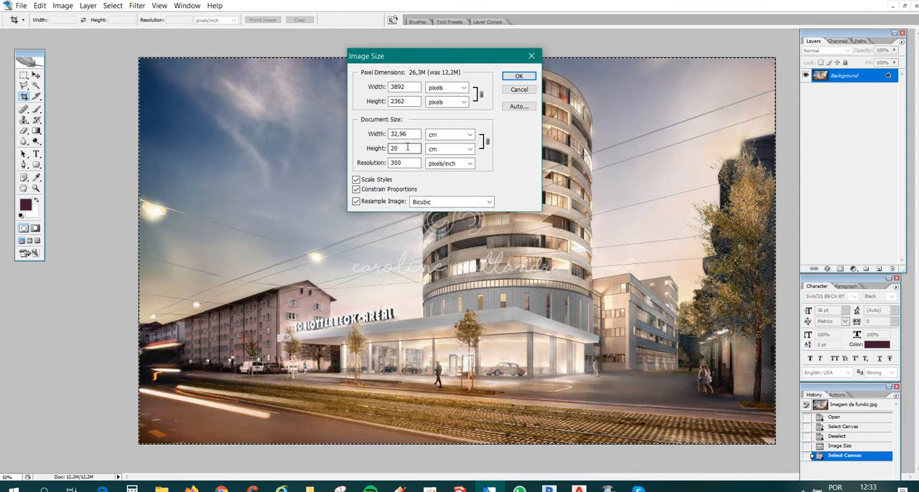
{"action": "left_click", "coordinate": [360, 190]}
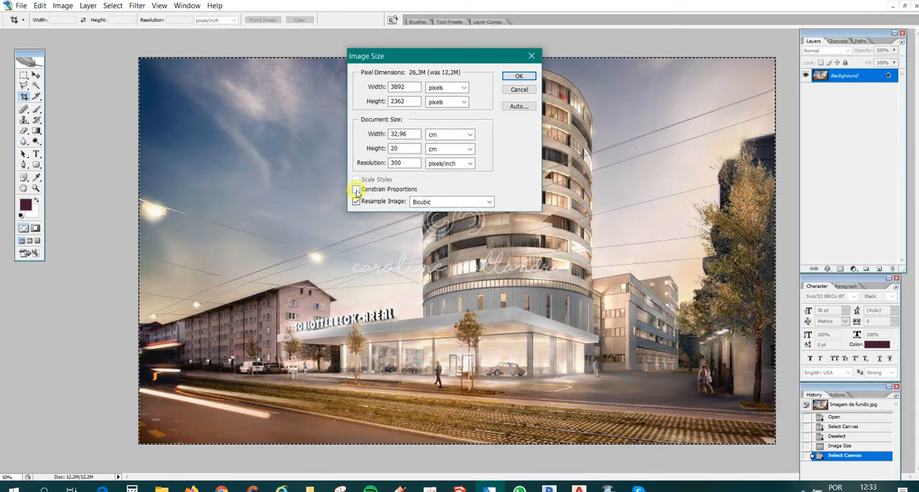
{"action": "left_click", "coordinate": [366, 191]}
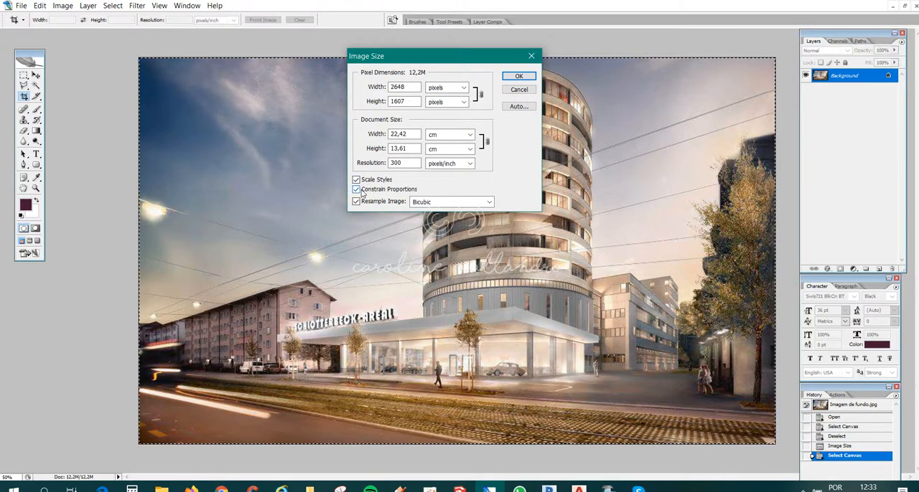
{"action": "left_click", "coordinate": [362, 190]}
{"action": "left_click", "coordinate": [363, 190]}
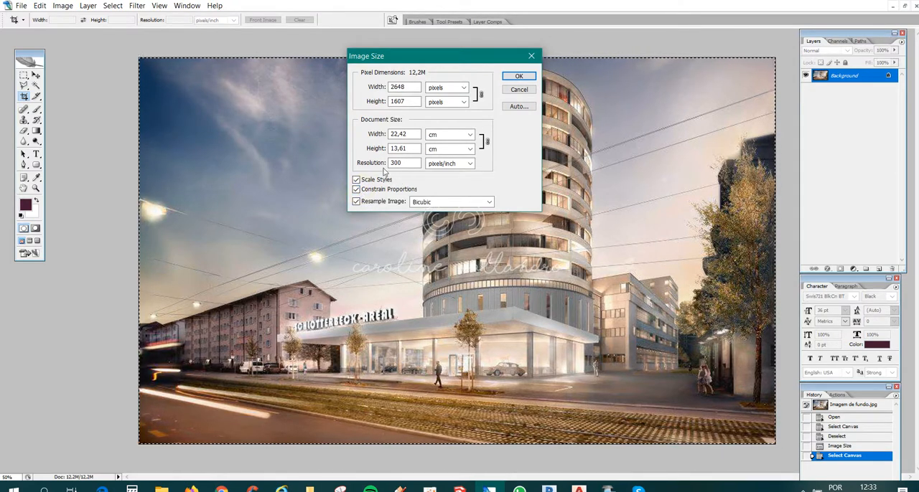
- Set the document height to 20 cm with proportions constrained and apply the new image size
{"action": "left_click", "coordinate": [398, 149]}
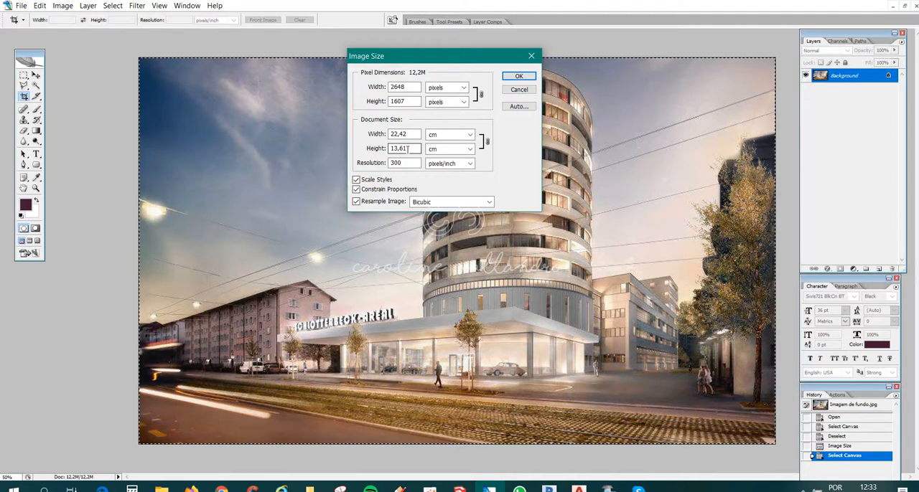
{"action": "double_click", "coordinate": [398, 149]}
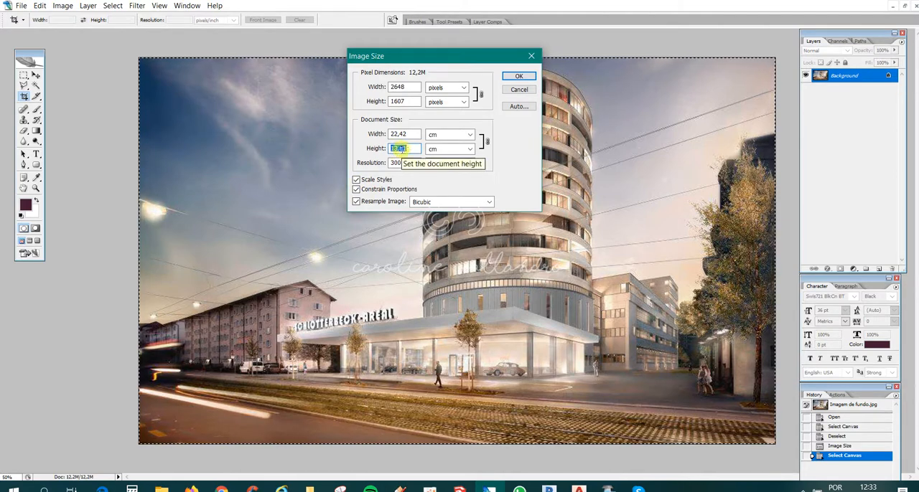
{"action": "type", "text": "20"}
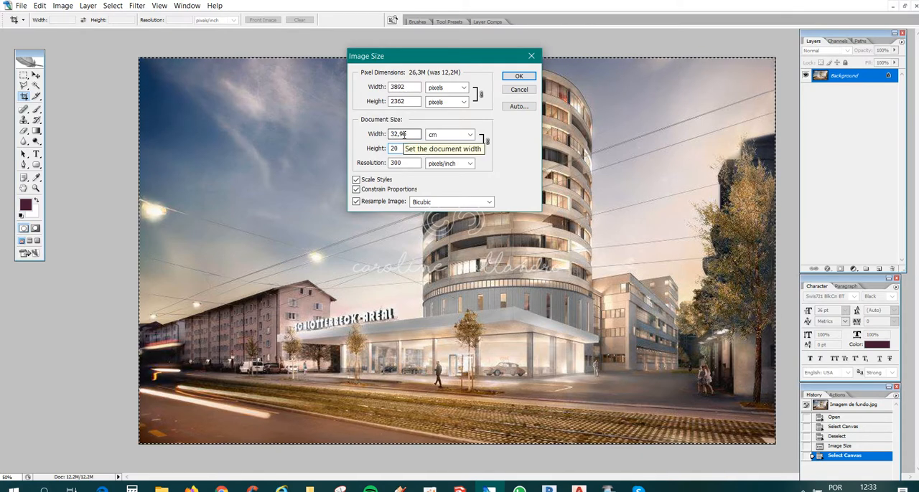
{"action": "left_click", "coordinate": [518, 76]}
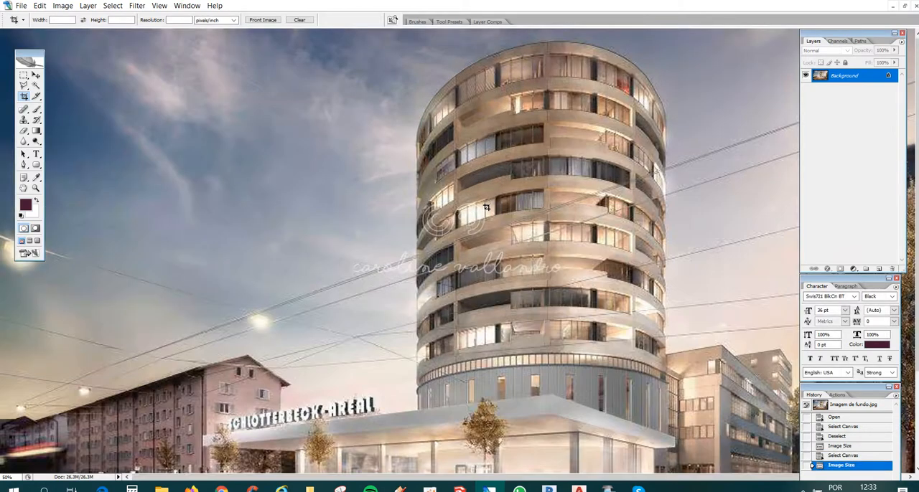
- Copy the whole Imagem de fundo.jpg canvas and paste it as a new layer into FOTO FACHADA ORIGINAL.JPG
{"action": "key", "text": "ctrl+minus"}
{"action": "key", "text": "ctrl+a"}
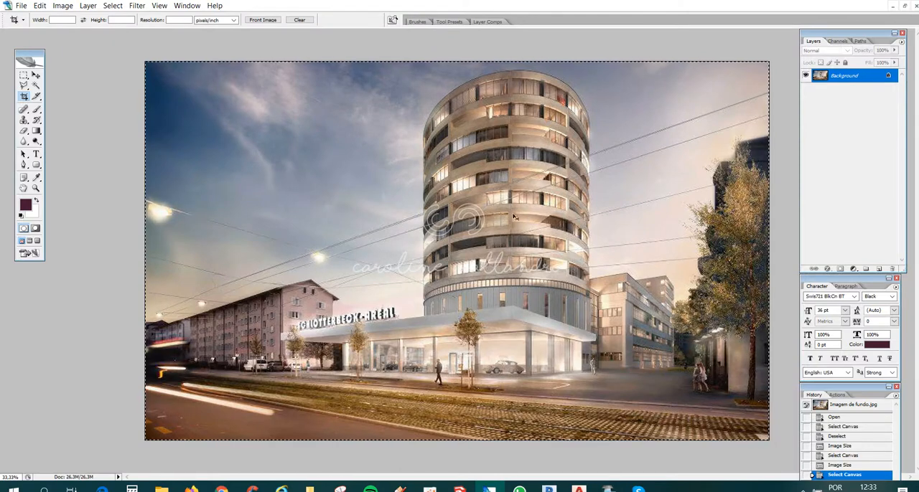
{"action": "left_click", "coordinate": [186, 6]}
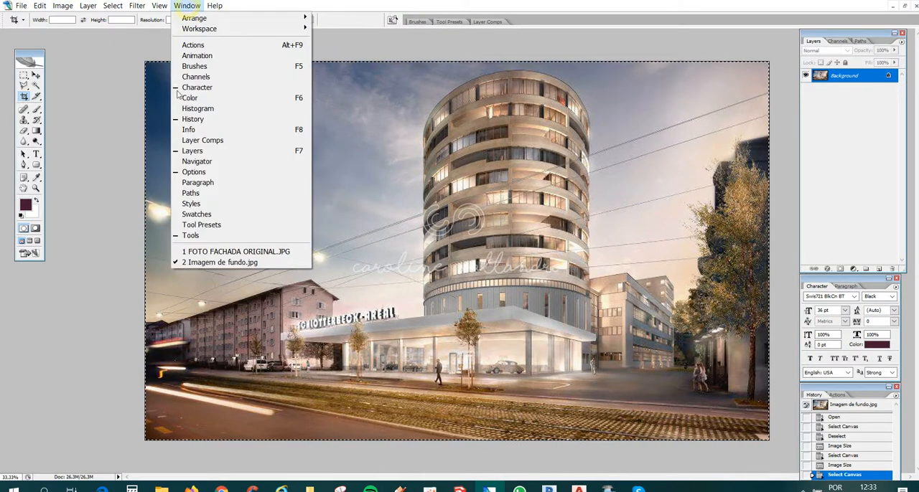
{"action": "left_click", "coordinate": [219, 247]}
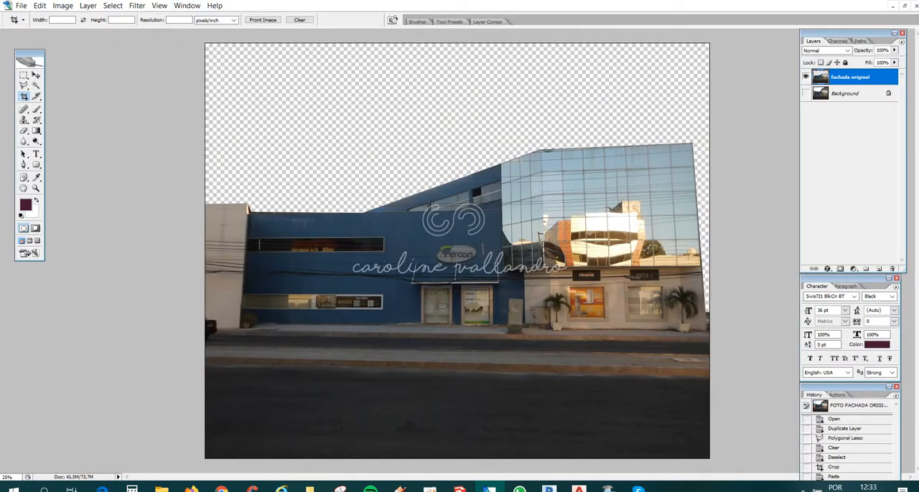
{"action": "key", "text": "ctrl+v"}
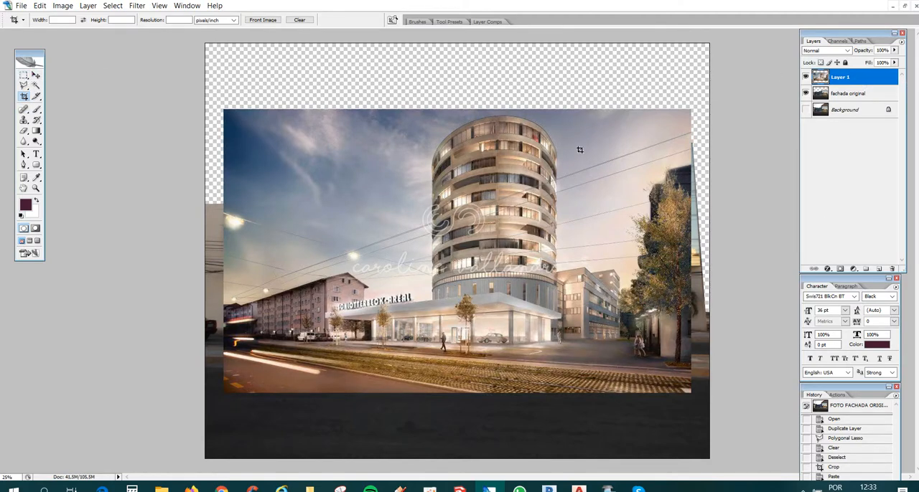
- Place Layer 1 below the fachada original layer and reposition it so its sky reaches the canvas's upper edge
{"action": "left_click_drag", "start_coordinate": [839, 79], "coordinate": [844, 97]}
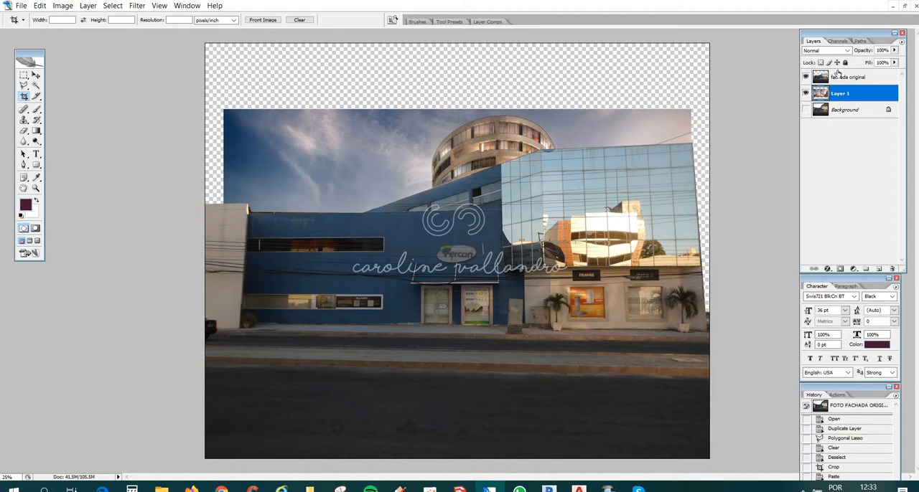
{"action": "left_click", "coordinate": [37, 76]}
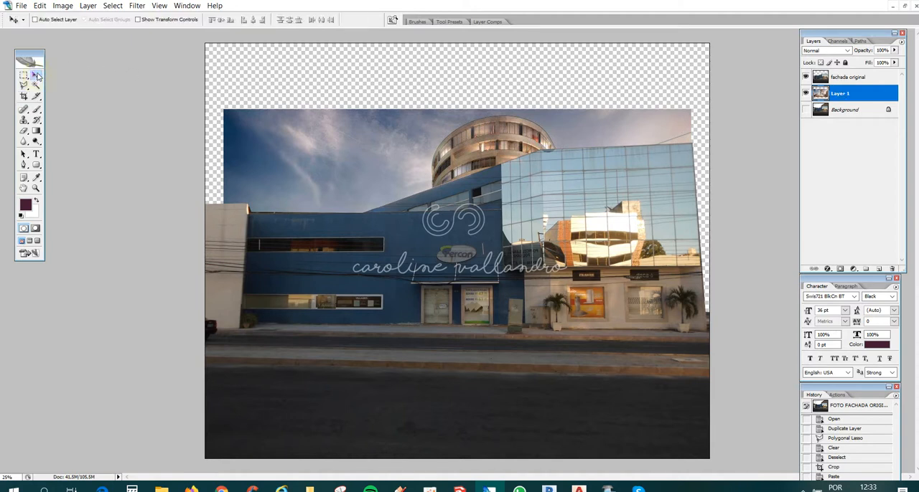
{"action": "left_click_drag", "start_coordinate": [353, 177], "coordinate": [342, 198]}
{"action": "left_click_drag", "start_coordinate": [351, 269], "coordinate": [324, 260]}
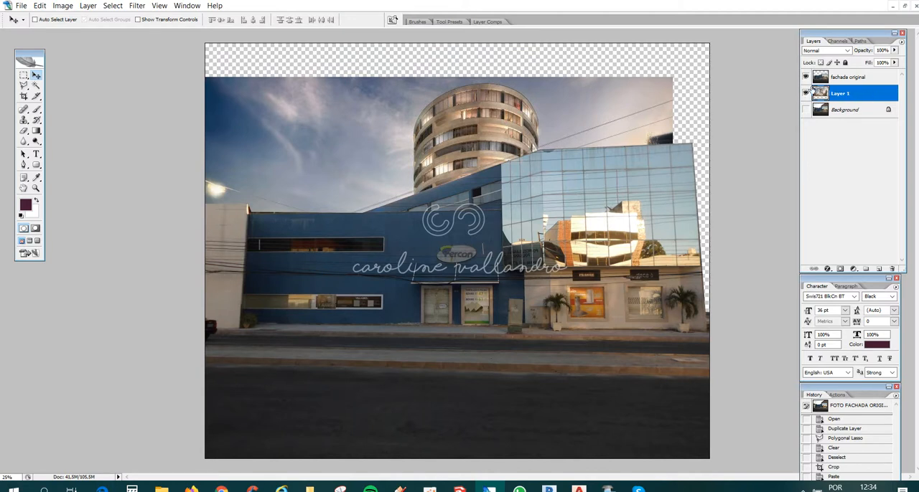
{"action": "left_click_drag", "start_coordinate": [445, 152], "coordinate": [465, 121]}
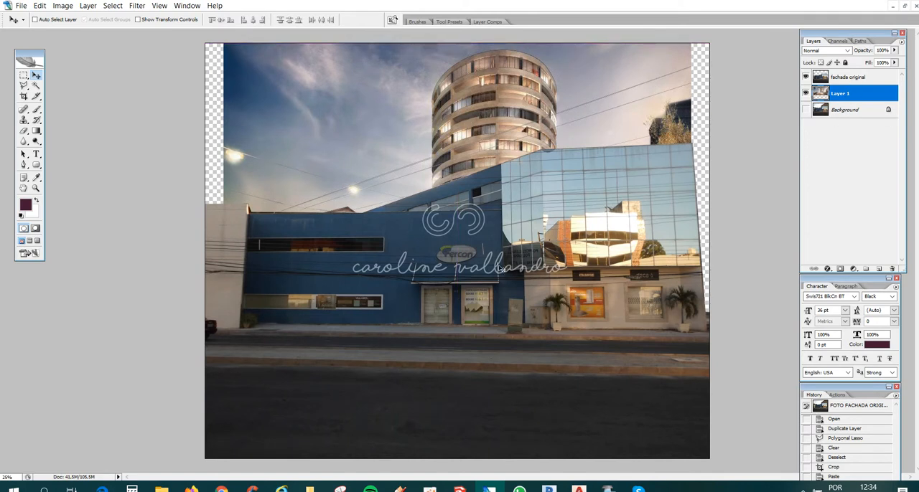
- Rename Layer 1, which holds the background image, as fundo render
{"action": "left_click", "coordinate": [857, 81]}
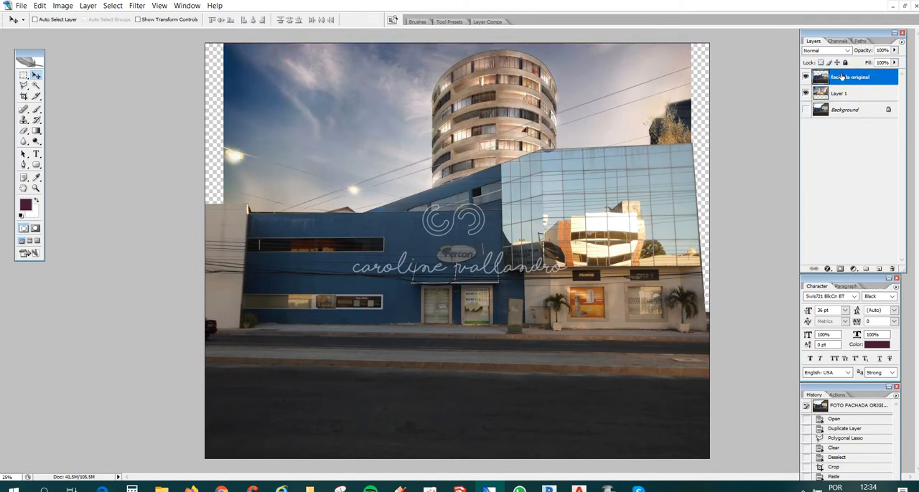
{"action": "double_click", "coordinate": [841, 93]}
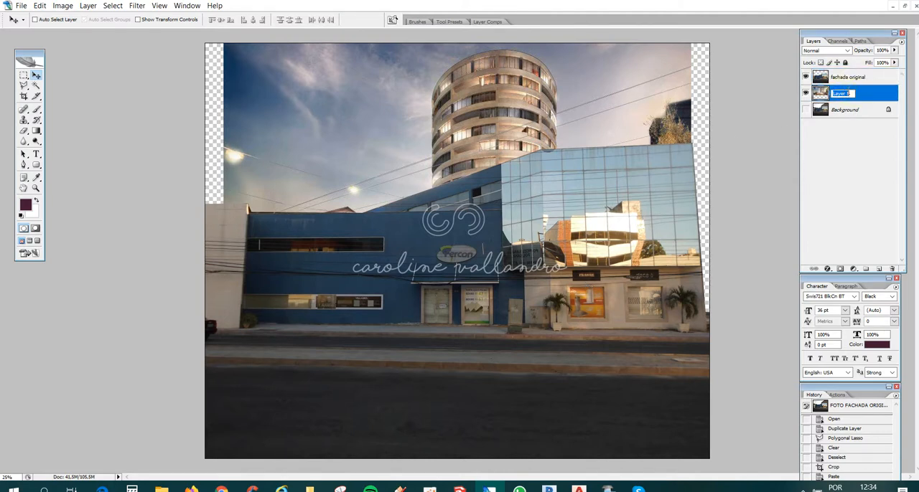
{"action": "type", "text": "fundo render"}
{"action": "key", "text": "Return"}
- Align the fundo render layer with the canvas's right edge and scale it proportionally to about 107.7% to span the canvas width
{"action": "left_click_drag", "start_coordinate": [439, 116], "coordinate": [421, 118]}
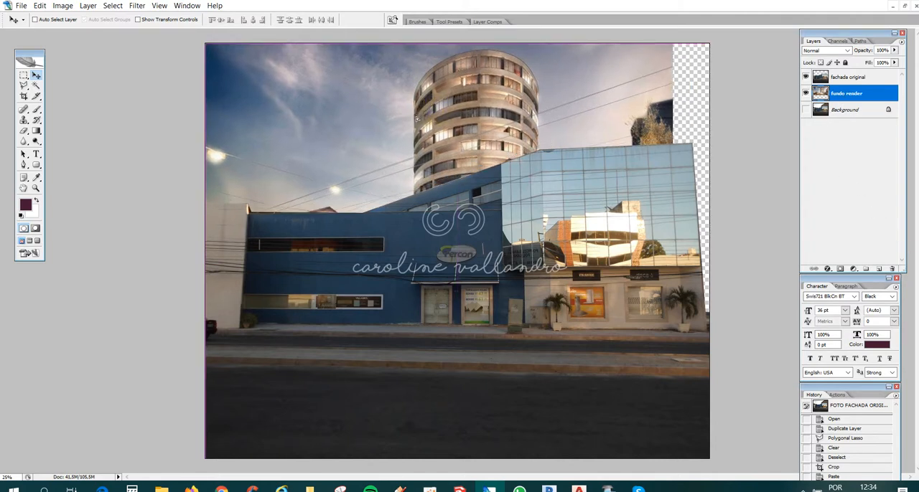
{"action": "left_click_drag", "start_coordinate": [587, 132], "coordinate": [622, 130]}
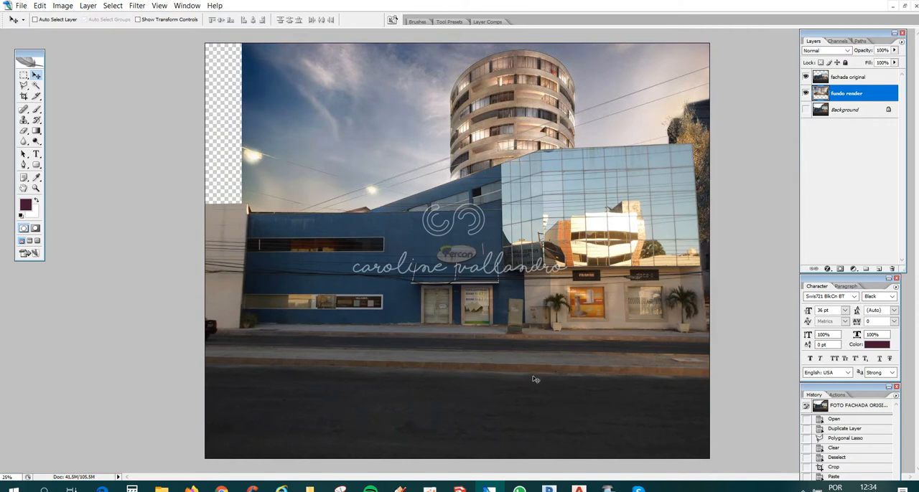
{"action": "key", "text": "ctrl+t"}
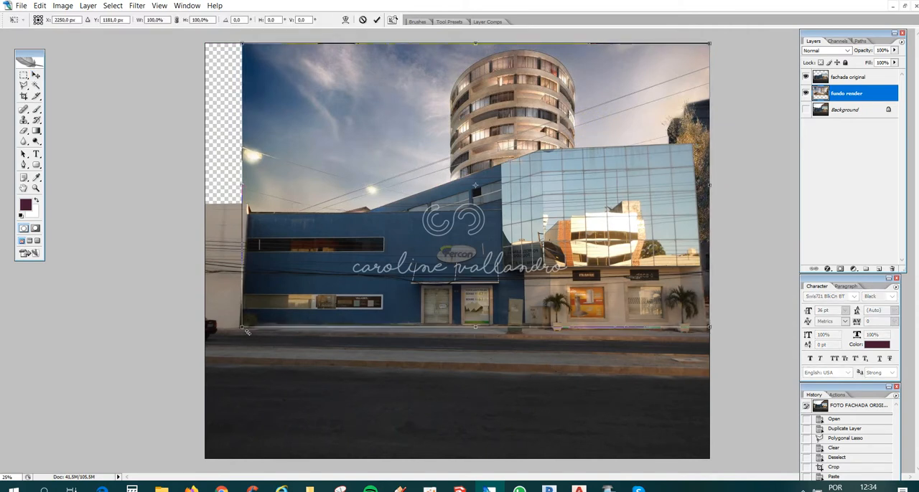
{"action": "left_click_drag", "start_coordinate": [240, 329], "coordinate": [238, 406]}
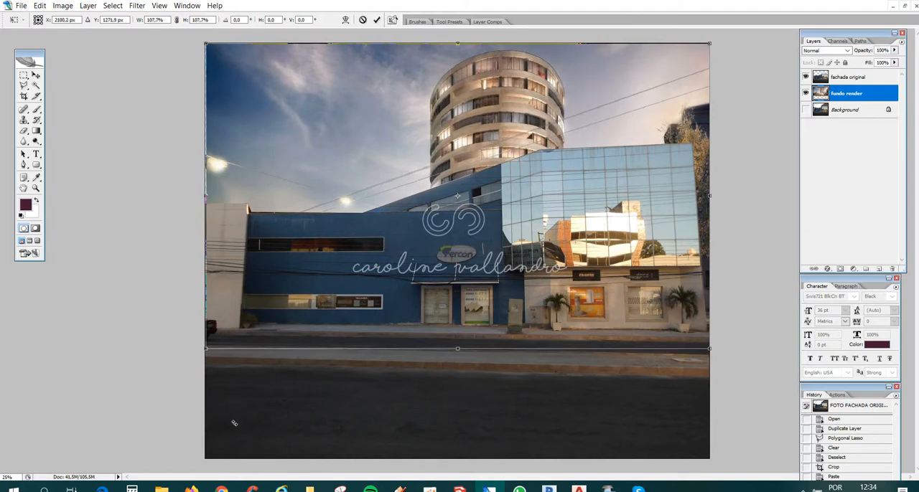
{"action": "key", "text": "Return"}
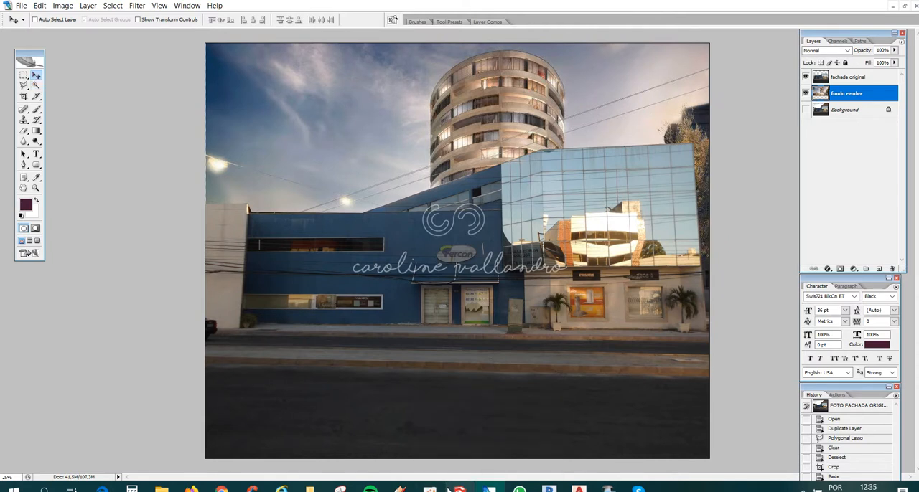
- Switch to the material exercício aula 03 folder in File Explorer and open maquete renderizada.jpg in Photoshop
{"action": "mouse_move", "coordinate": [221, 490]}
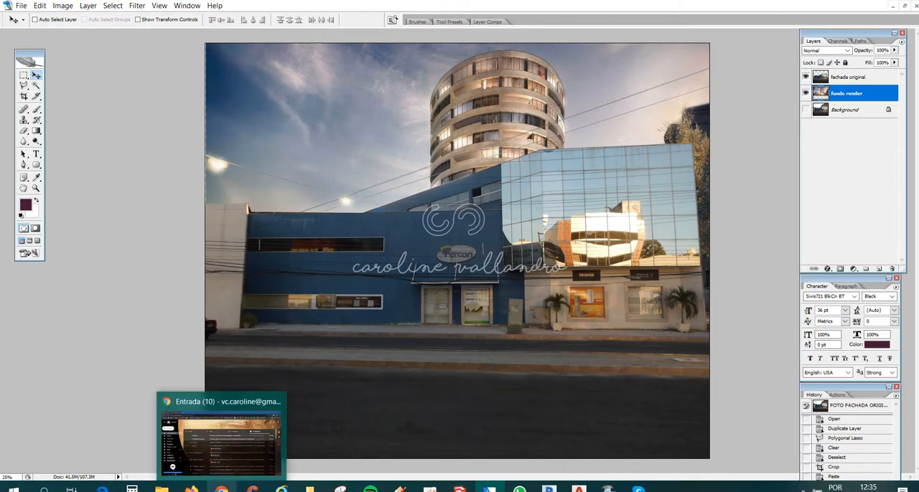
{"action": "mouse_move", "coordinate": [161, 490]}
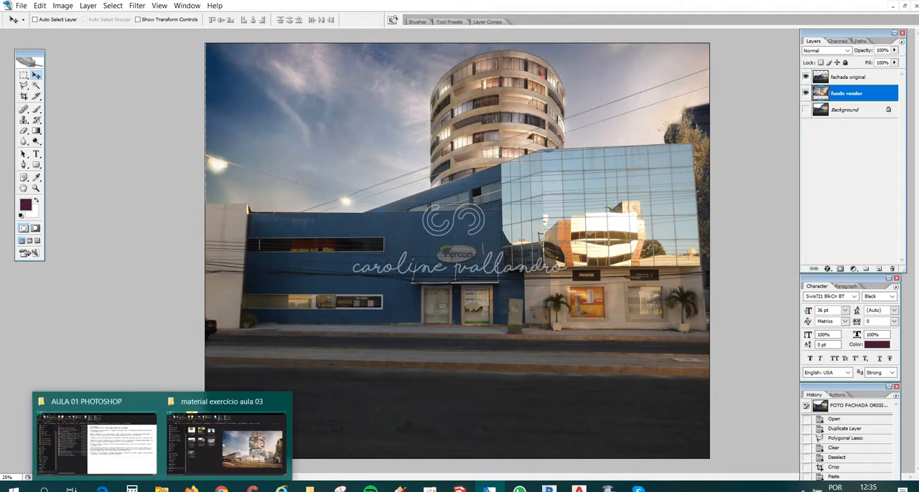
{"action": "left_click", "coordinate": [212, 452]}
{"action": "left_click", "coordinate": [215, 309]}
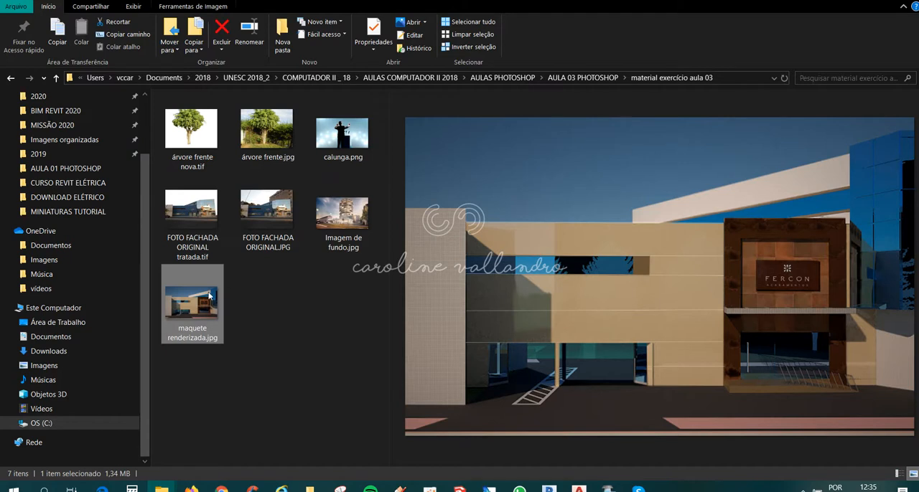
{"action": "left_click_drag", "start_coordinate": [209, 295], "coordinate": [488, 439]}
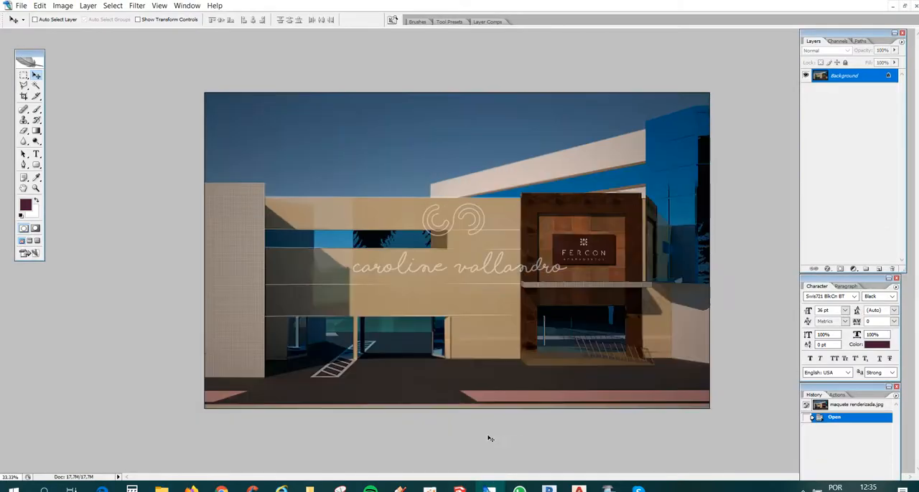
- Copy the whole maquete renderizada.jpg canvas and paste it as a new layer into FOTO FACHADA ORIGINAL.JPG
{"action": "key", "text": "ctrl+a"}
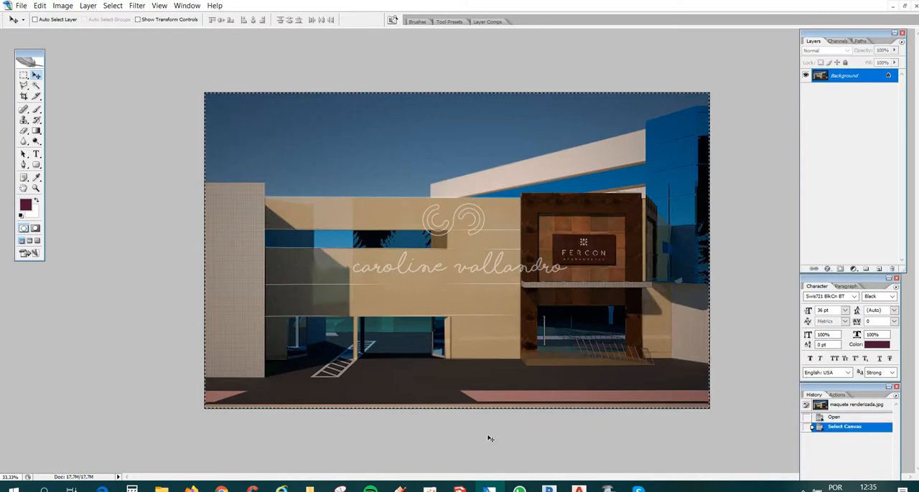
{"action": "left_click", "coordinate": [186, 6]}
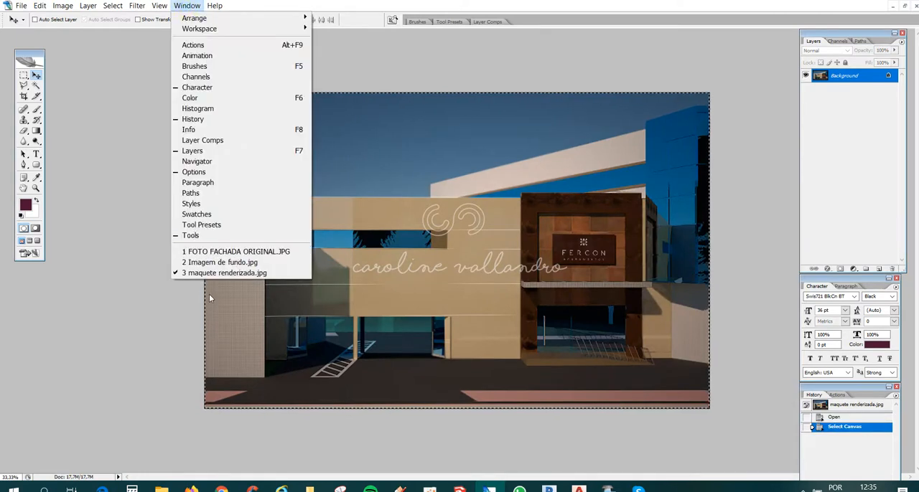
{"action": "left_click", "coordinate": [218, 250]}
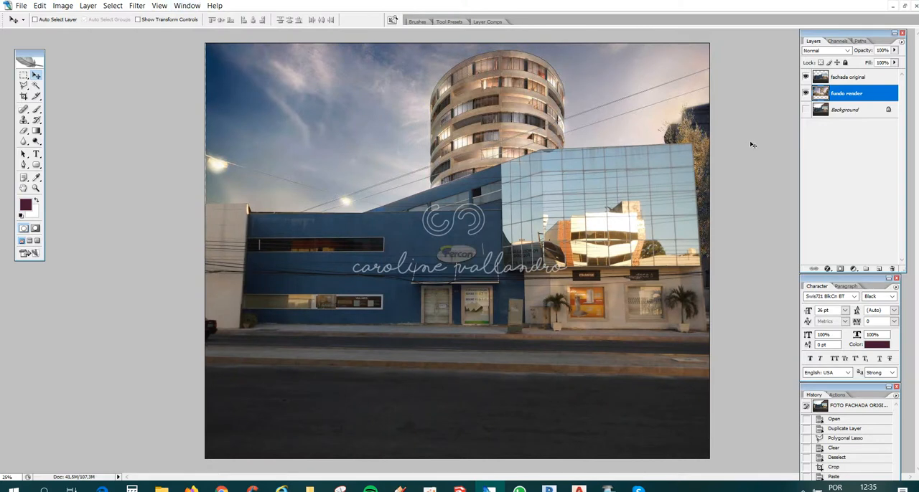
{"action": "key", "text": "ctrl+v"}
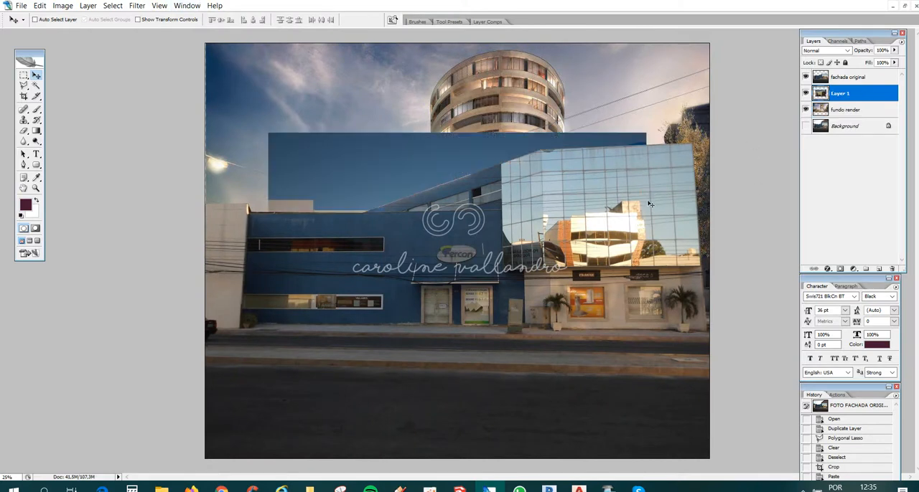
- Put the pasted render layer above fachada original and position it over the blue building
{"action": "left_click_drag", "start_coordinate": [364, 177], "coordinate": [290, 77]}
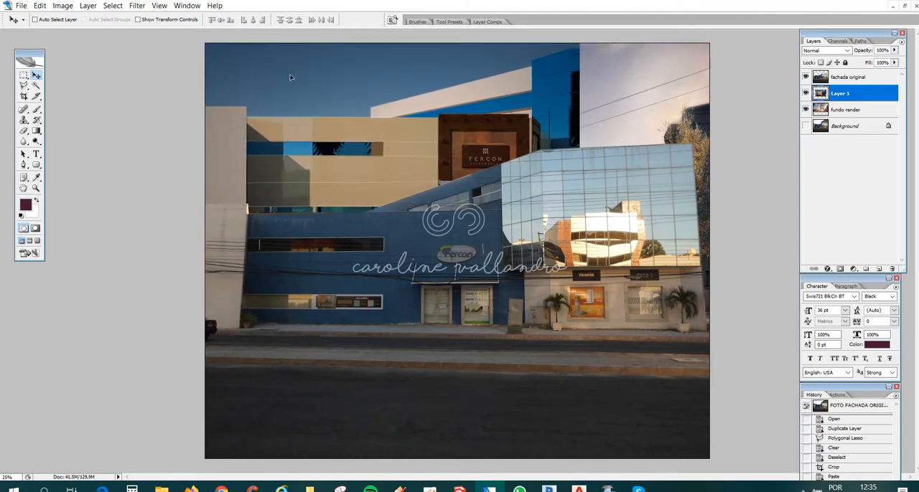
{"action": "left_click_drag", "start_coordinate": [349, 109], "coordinate": [395, 126]}
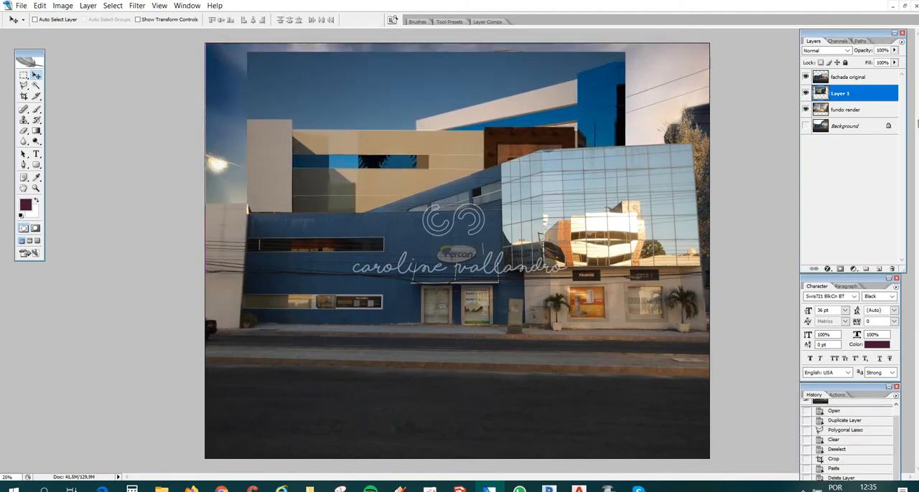
{"action": "left_click_drag", "start_coordinate": [838, 97], "coordinate": [839, 70]}
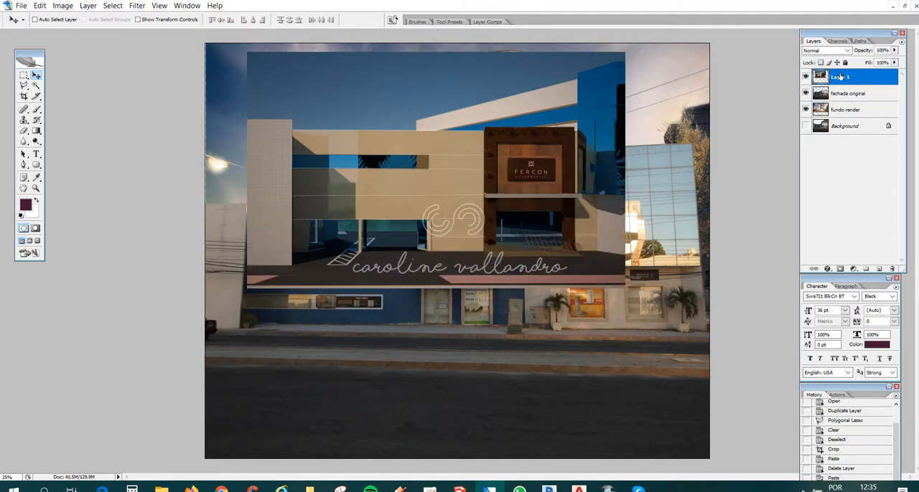
{"action": "left_click_drag", "start_coordinate": [415, 164], "coordinate": [387, 235]}
- Lower Layer 1's opacity to 65% and scale it proportionally to about 92.2%, aligning the render with the facade beneath
{"action": "left_click", "coordinate": [894, 50]}
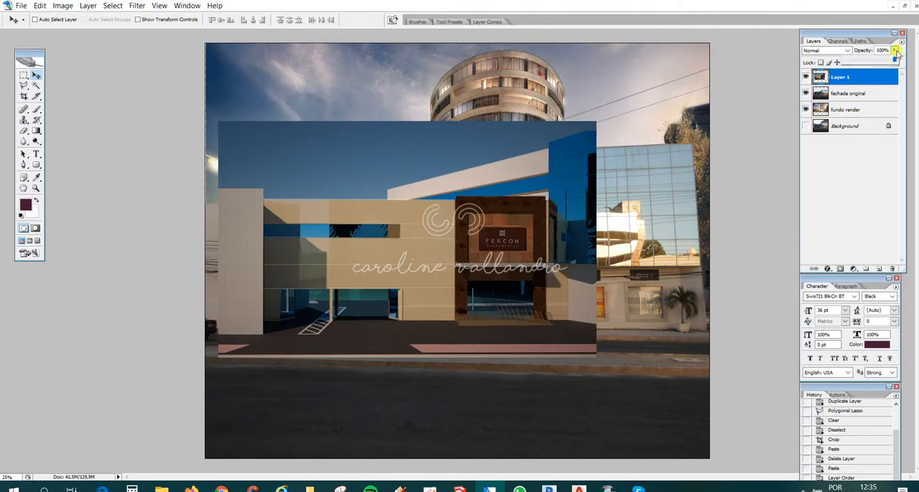
{"action": "left_click_drag", "start_coordinate": [894, 55], "coordinate": [878, 63]}
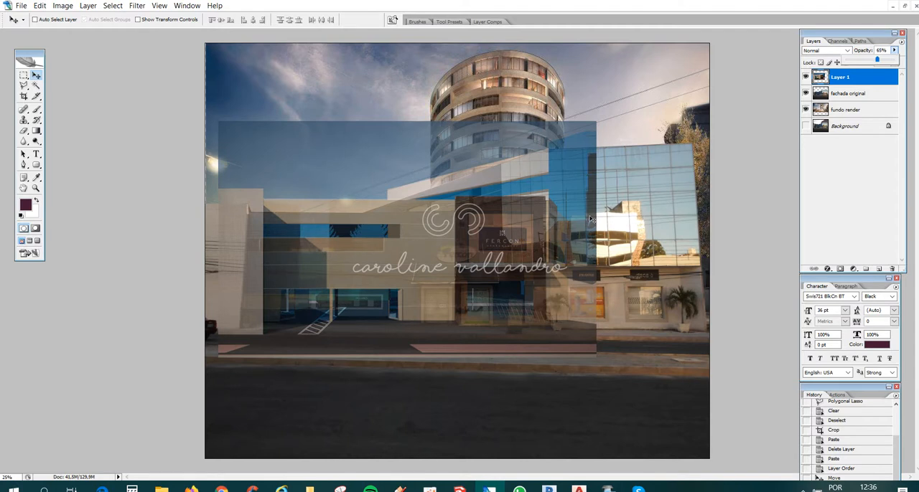
{"action": "key", "text": "ctrl+t"}
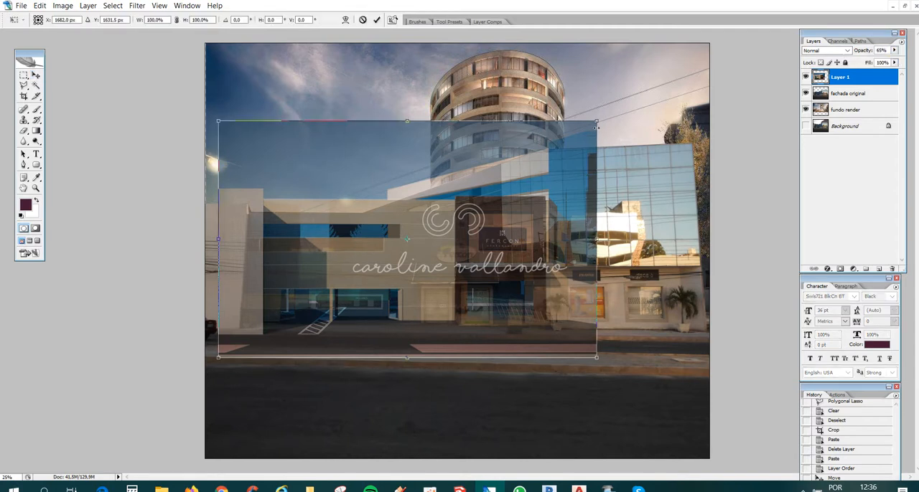
{"action": "left_click_drag", "start_coordinate": [596, 119], "coordinate": [571, 147]}
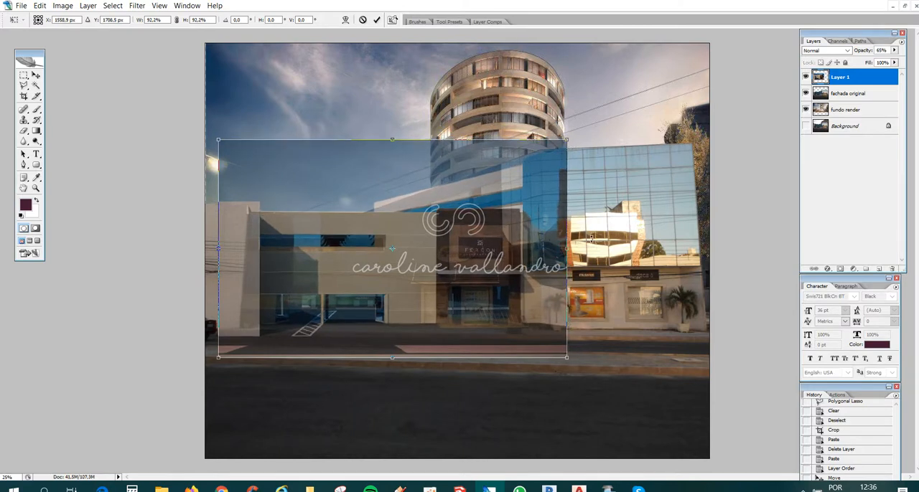
{"action": "key", "text": "Return"}
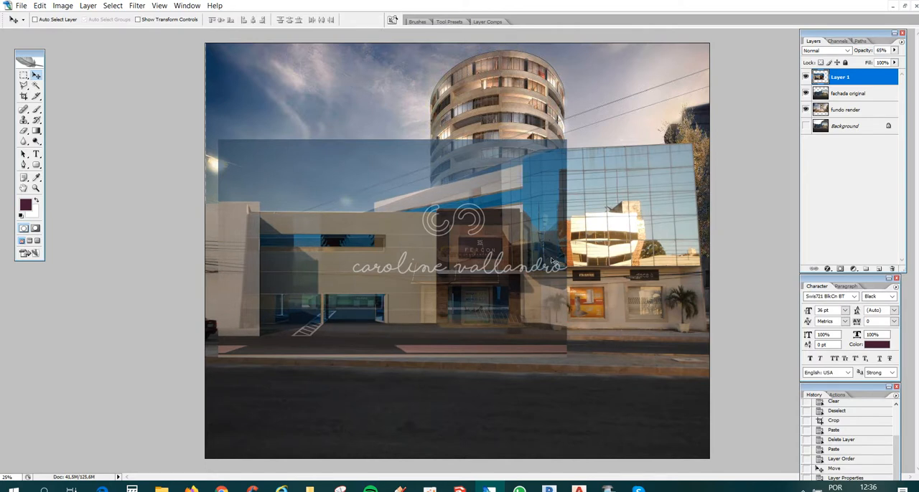
{"action": "left_click_drag", "start_coordinate": [583, 259], "coordinate": [582, 260]}
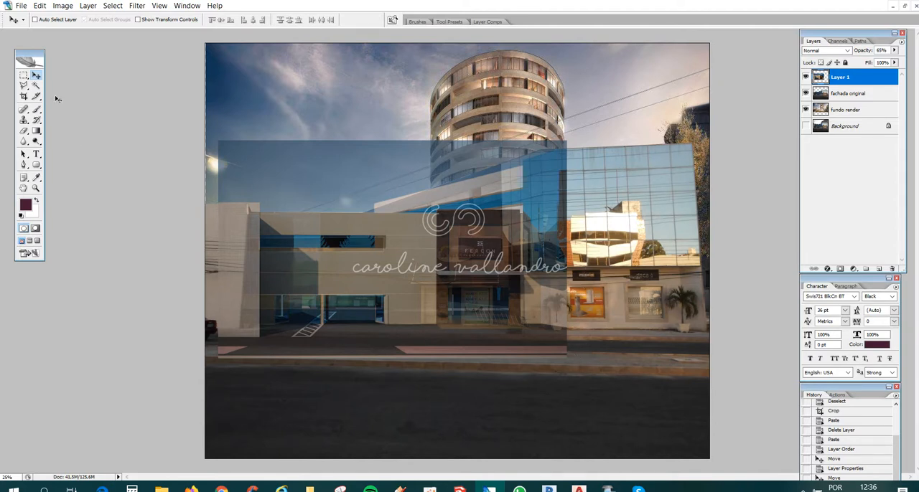
- Outline the render's sky above the roofline with the Polygonal Lasso and delete it from Layer 1
{"action": "left_click", "coordinate": [24, 86]}
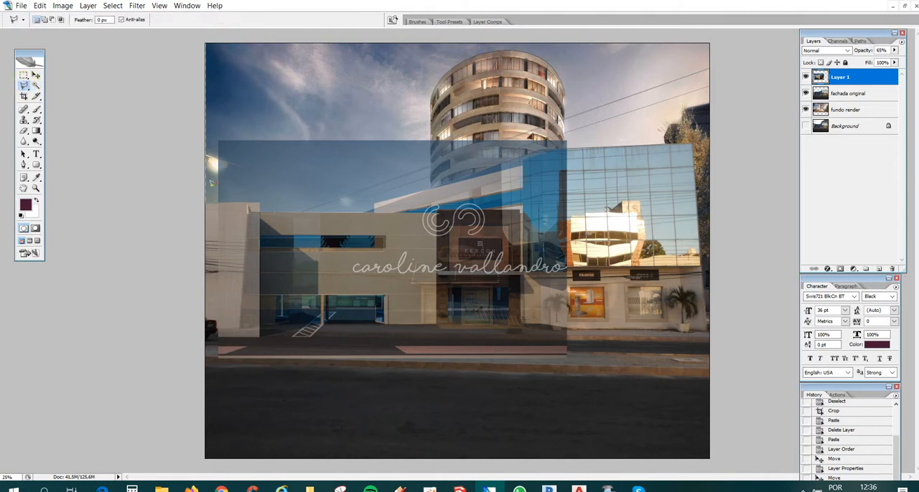
{"action": "mouse_move", "coordinate": [211, 198]}
{"action": "left_mouse_down"}
{"action": "mouse_move", "coordinate": [259, 203]}
{"action": "mouse_move", "coordinate": [242, 193]}
{"action": "mouse_move", "coordinate": [213, 203]}
{"action": "mouse_move", "coordinate": [262, 198]}
{"action": "mouse_move", "coordinate": [259, 211]}
{"action": "mouse_move", "coordinate": [362, 210]}
{"action": "left_mouse_up"}
{"action": "left_click_drag", "start_coordinate": [361, 208], "coordinate": [367, 206]}
{"action": "left_click", "coordinate": [375, 211]}
{"action": "left_click", "coordinate": [374, 205]}
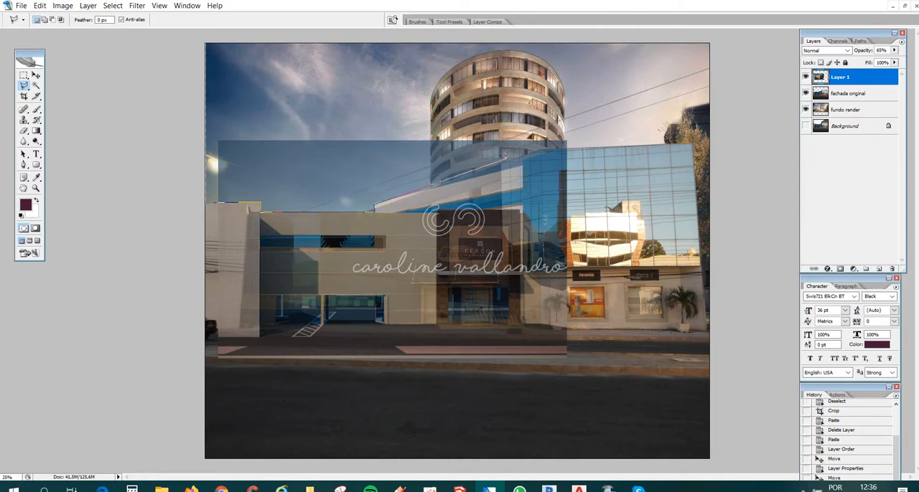
{"action": "left_click", "coordinate": [580, 145]}
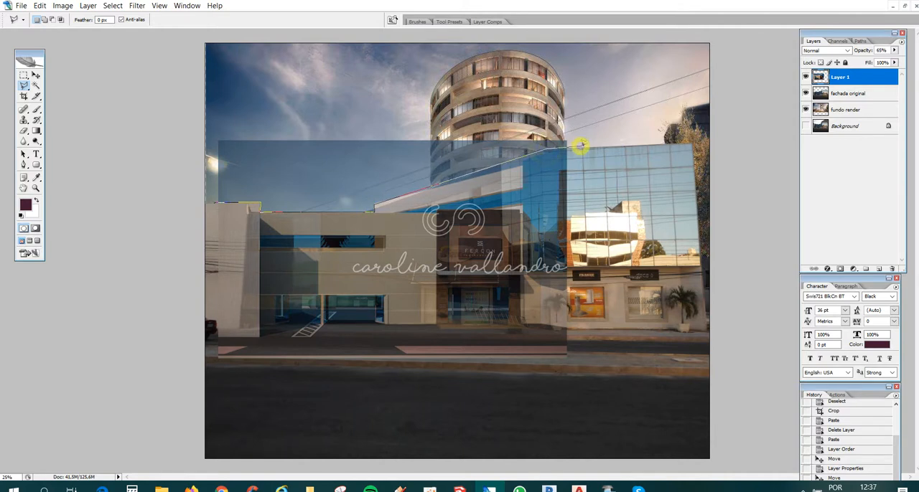
{"action": "left_click", "coordinate": [581, 69]}
{"action": "left_click", "coordinate": [262, 69]}
{"action": "left_click", "coordinate": [212, 125]}
{"action": "double_click", "coordinate": [212, 163]}
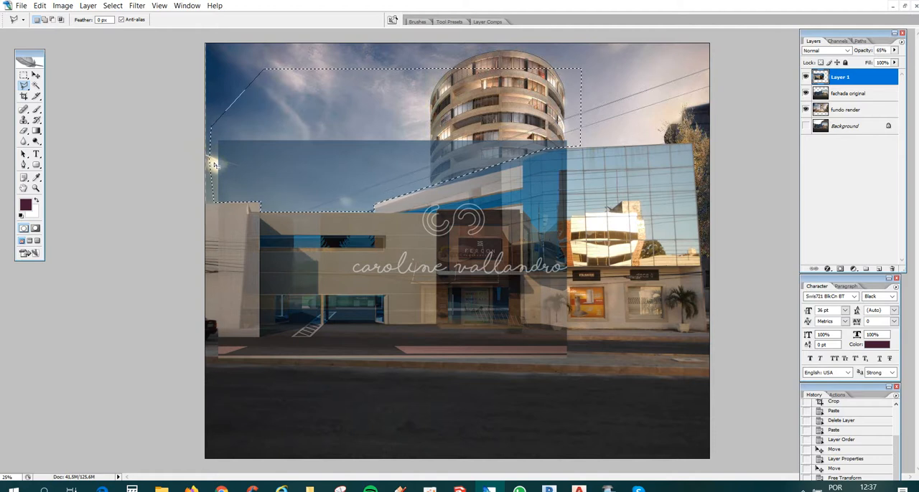
{"action": "key", "text": "Delete"}
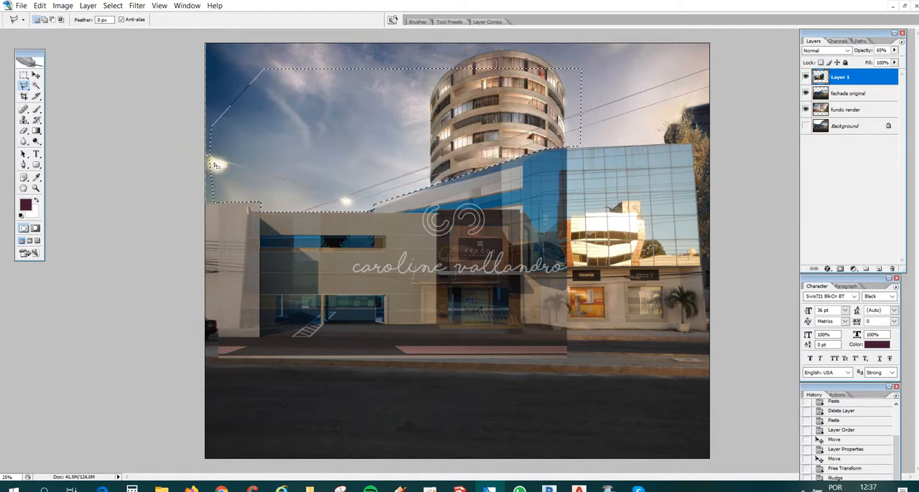
{"action": "key", "text": "ctrl+d"}
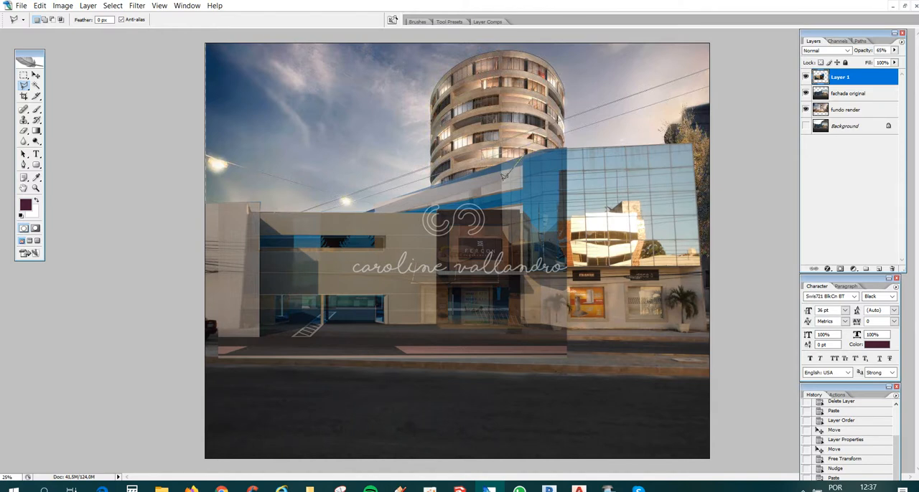
- Delete the blue part of the Layer 1 render that covers the glass building beside the sloped roof
{"action": "left_click", "coordinate": [525, 153]}
{"action": "left_click", "coordinate": [584, 263]}
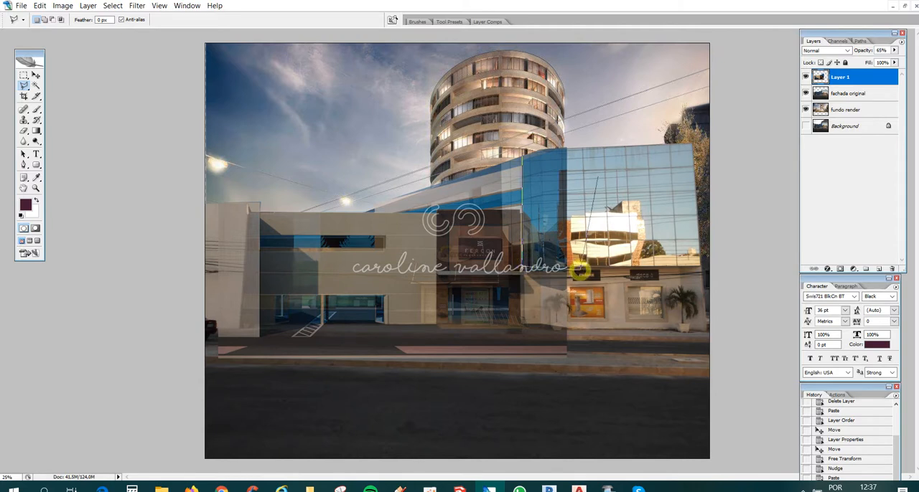
{"action": "left_click", "coordinate": [605, 91]}
{"action": "double_click", "coordinate": [580, 121]}
{"action": "key", "text": "Delete"}
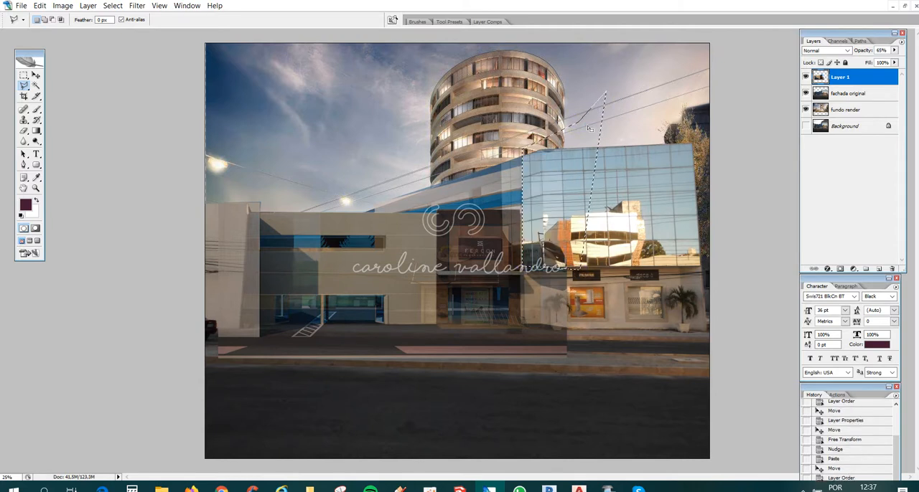
{"action": "key", "text": "ctrl+d"}
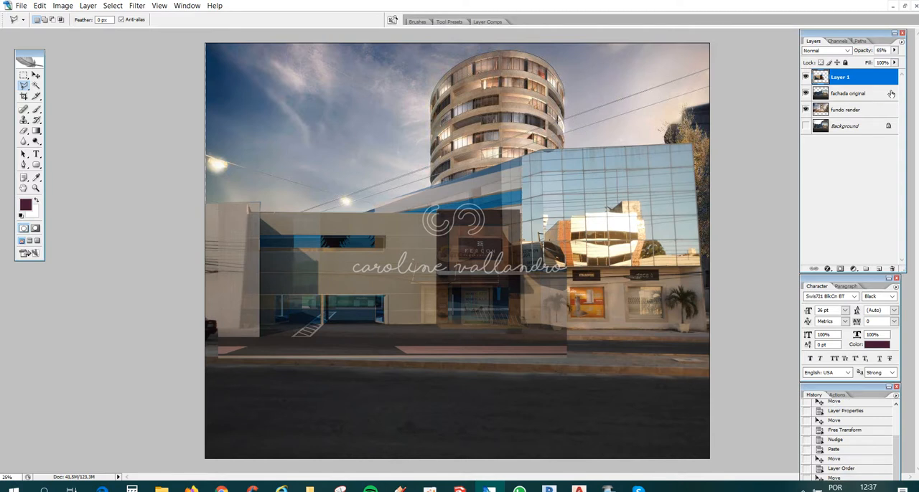
- Set Layer 1's opacity to 100% and delete the render's street strip and the wall section overlapping the neighbouring shop
{"action": "left_click", "coordinate": [893, 50]}
{"action": "left_click_drag", "start_coordinate": [885, 61], "coordinate": [901, 61]}
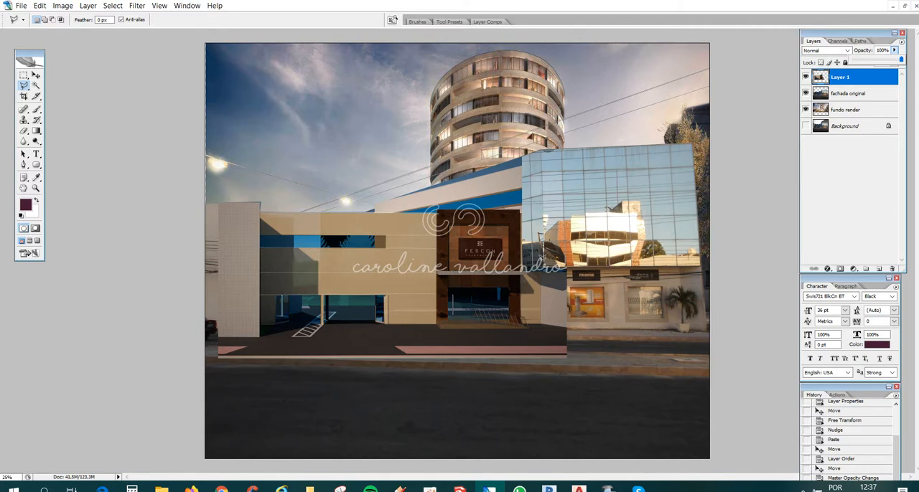
{"action": "left_click", "coordinate": [541, 257]}
{"action": "left_click", "coordinate": [541, 258]}
{"action": "left_click", "coordinate": [542, 324]}
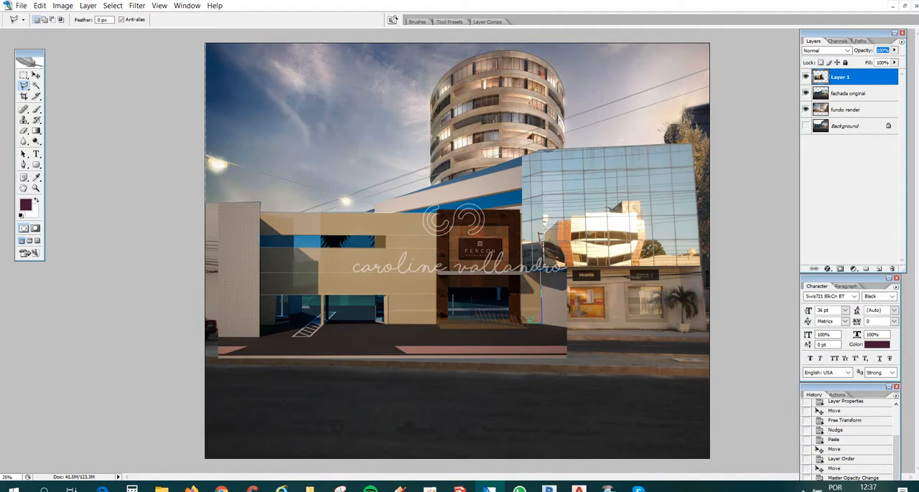
{"action": "left_click", "coordinate": [530, 327]}
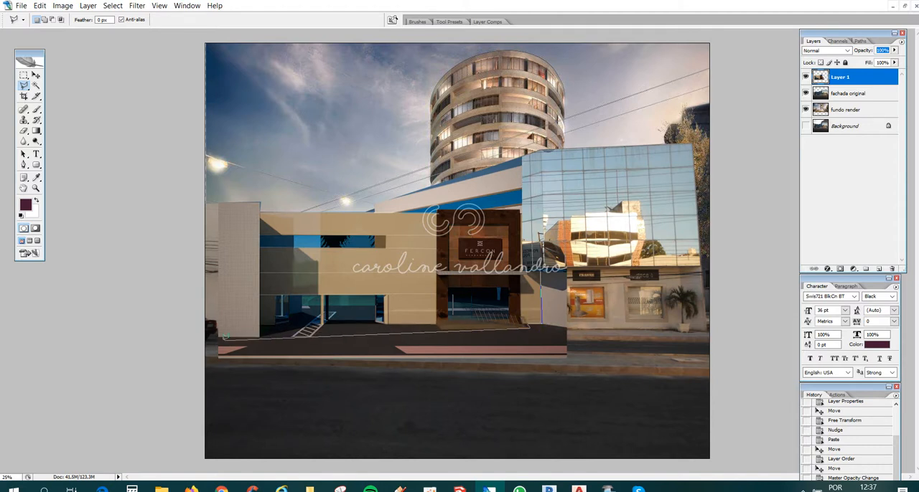
{"action": "left_click", "coordinate": [213, 338]}
{"action": "left_click", "coordinate": [242, 385]}
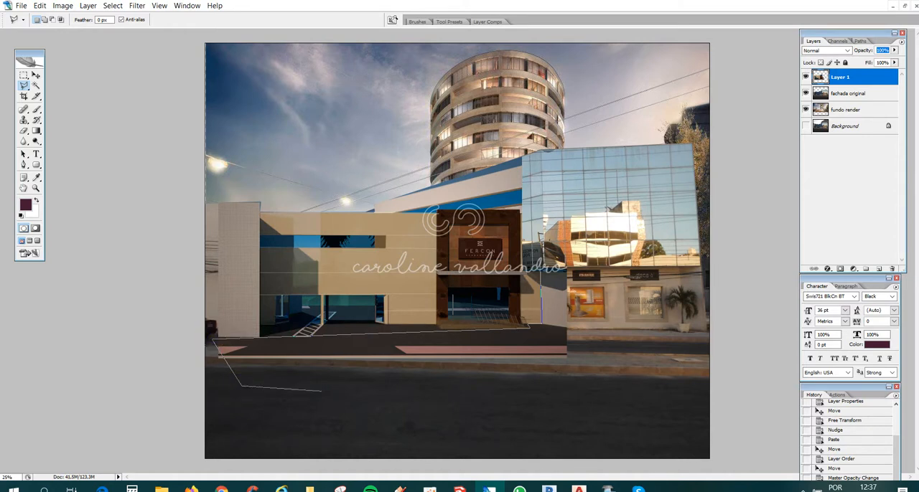
{"action": "left_click", "coordinate": [569, 399]}
{"action": "left_click", "coordinate": [664, 257]}
{"action": "double_click", "coordinate": [645, 229]}
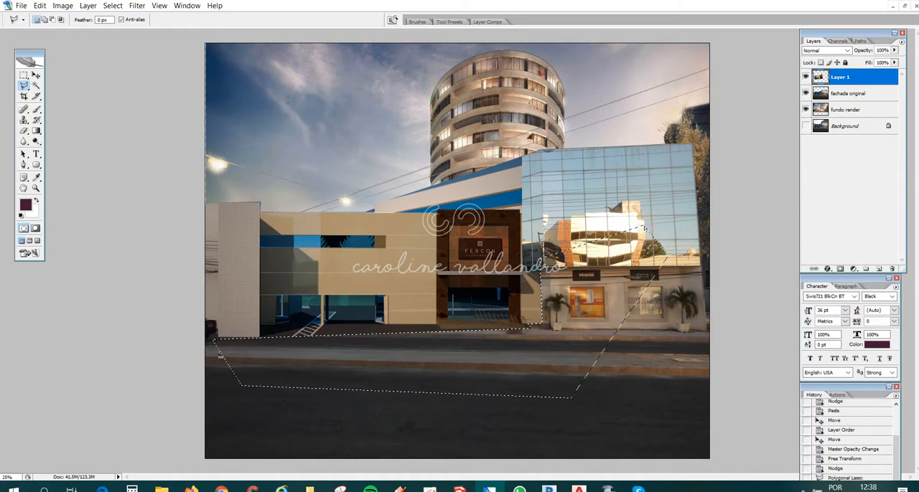
{"action": "key", "text": "Delete"}
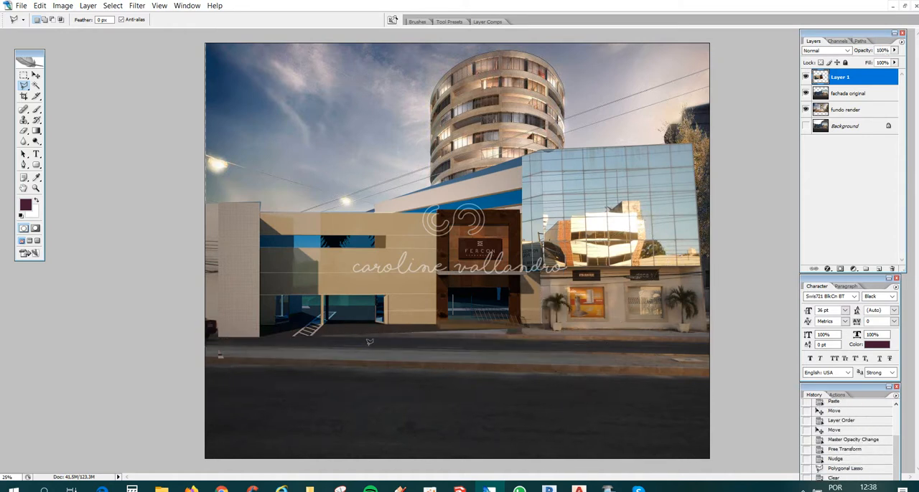
- Delete the leftover render scraps at the street's left edge and beside the low end of the sloped roof
{"action": "left_click", "coordinate": [213, 345]}
{"action": "left_click", "coordinate": [236, 387]}
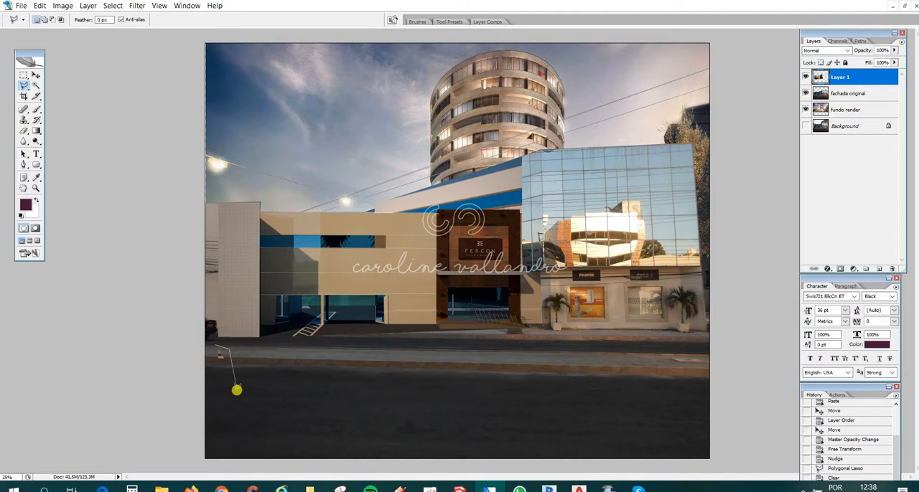
{"action": "left_click", "coordinate": [212, 349]}
{"action": "key", "text": "Delete"}
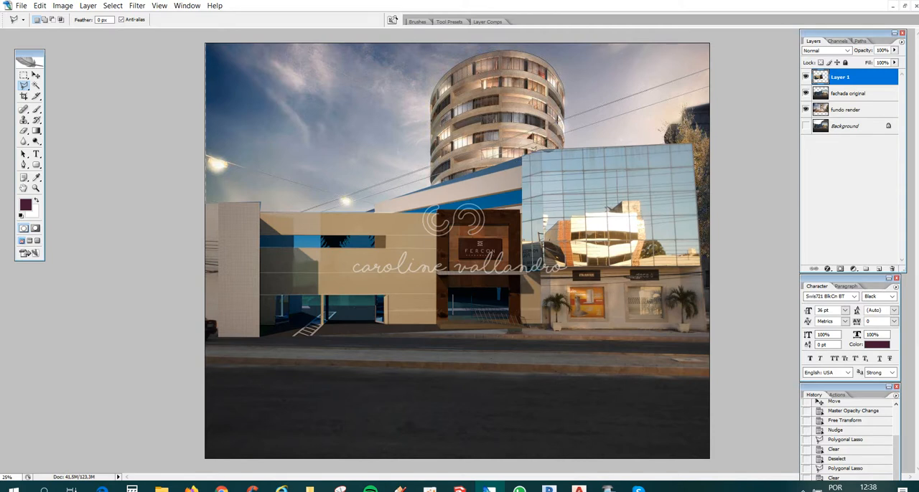
{"action": "left_click", "coordinate": [374, 212]}
{"action": "left_click", "coordinate": [350, 209]}
{"action": "key", "text": "Delete"}
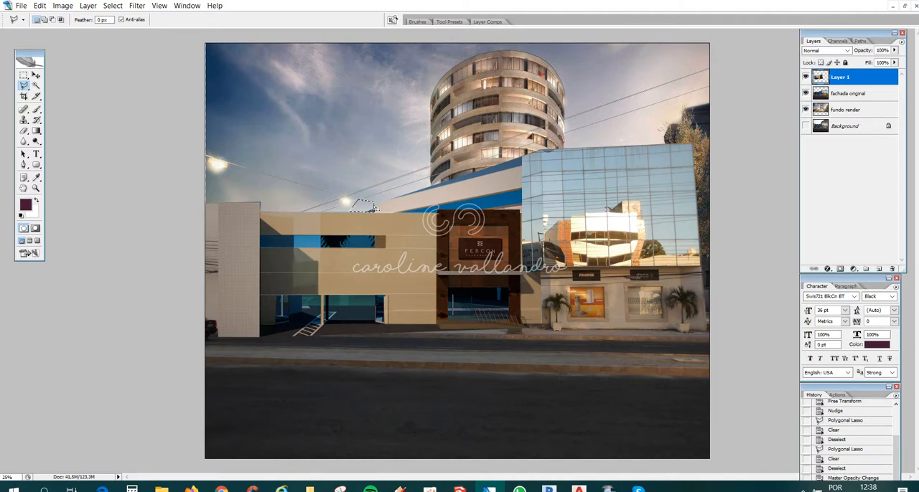
{"action": "key", "text": "ctrl+d"}
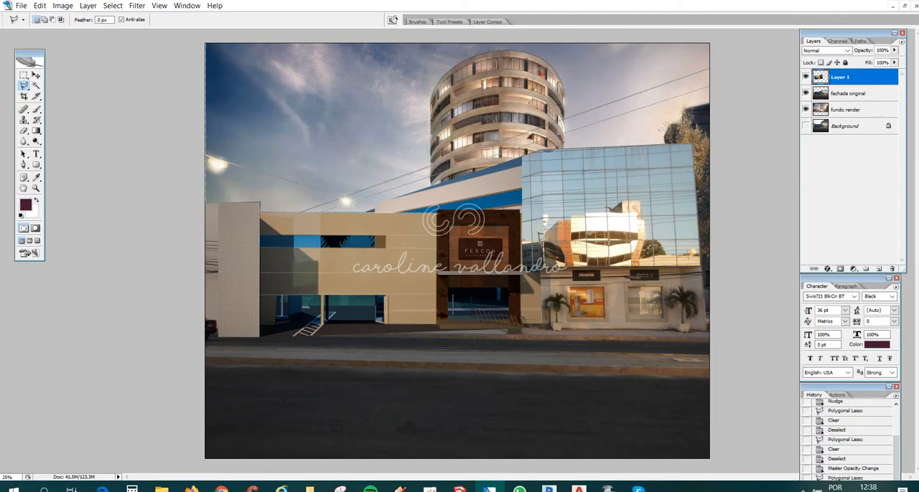
- Distort Layer 1 by its upper right corner so the render's perspective fits against the glass building
{"action": "key", "text": "ctrl+t"}
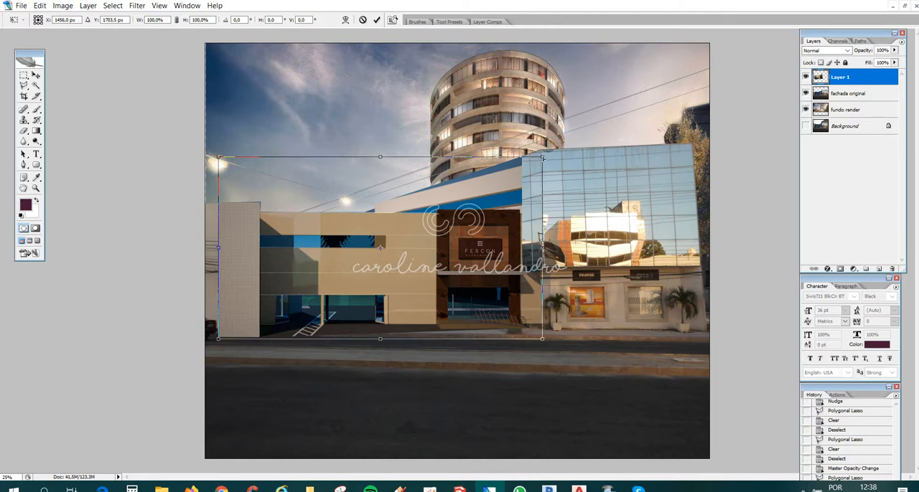
{"action": "left_click_drag", "start_coordinate": [542, 157], "coordinate": [516, 167]}
{"action": "left_click_drag", "start_coordinate": [518, 165], "coordinate": [528, 151]}
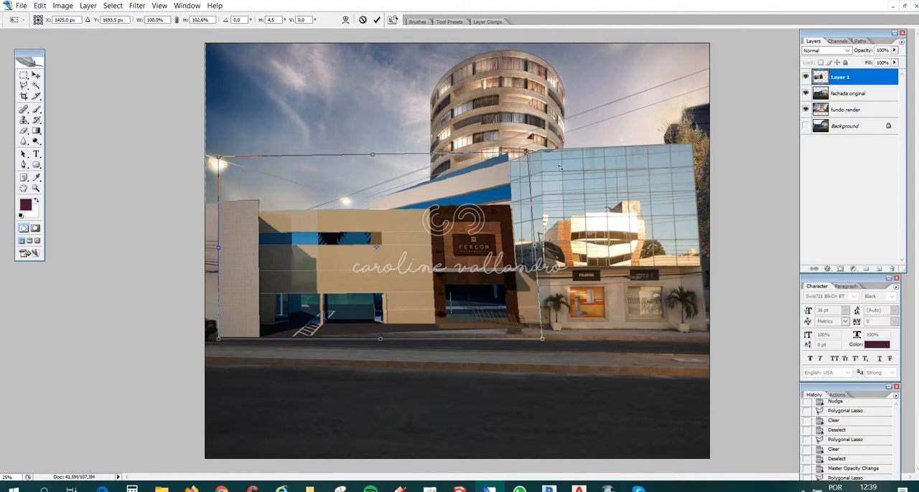
{"action": "key", "text": "Return"}
- Delete the blue strip above the sloped roof from Layer 1 with a Polygonal Lasso selection
{"action": "key", "text": "l"}
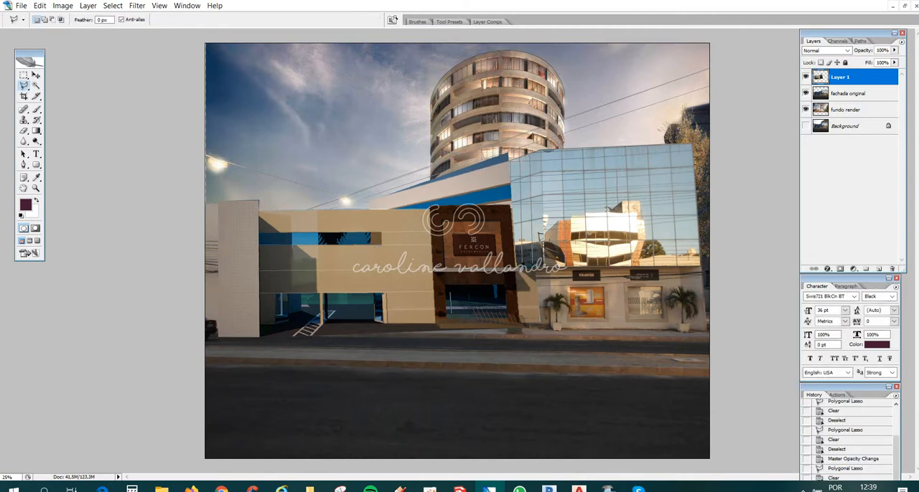
{"action": "left_click", "coordinate": [510, 155]}
{"action": "left_click", "coordinate": [341, 205]}
{"action": "left_click", "coordinate": [364, 167]}
{"action": "double_click", "coordinate": [545, 118]}
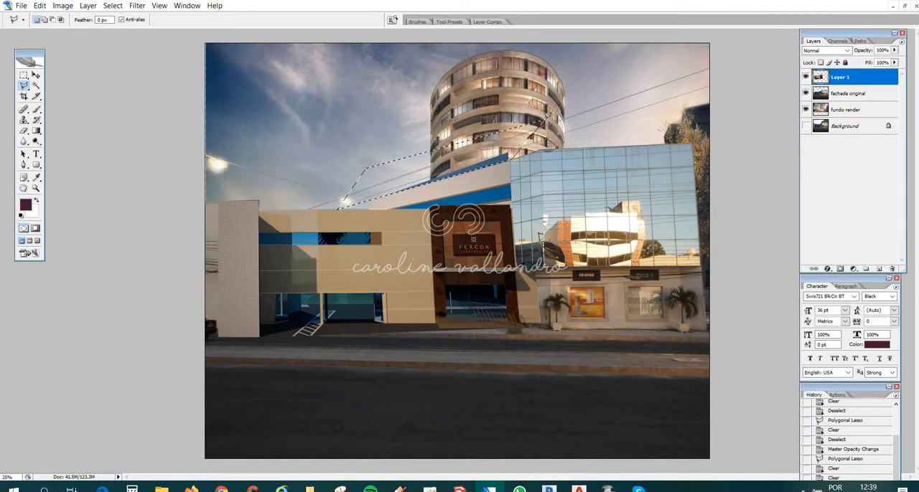
{"action": "key", "text": "Delete"}
{"action": "key", "text": "ctrl+d"}
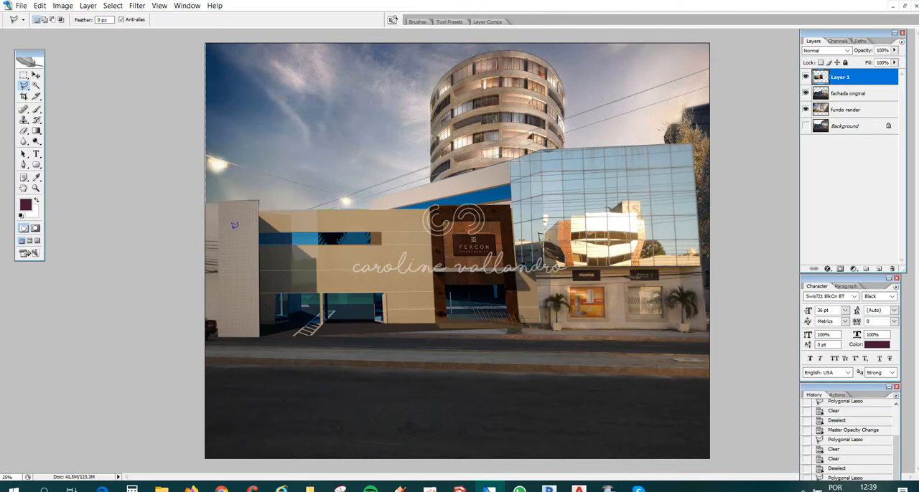
- Trim the remaining blue fringe along the sloped roof's upper edge on Layer 1
{"action": "key", "text": "ctrl+plus"}
{"action": "key", "text": "ctrl+plus"}
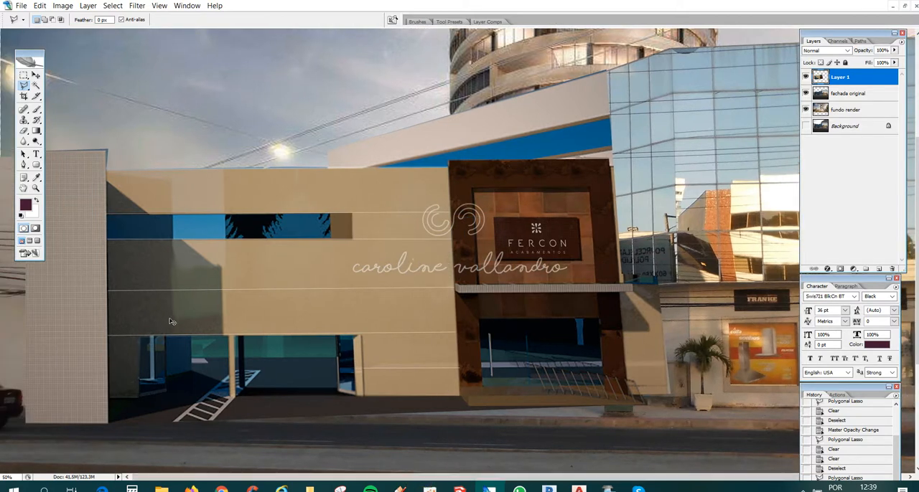
{"action": "key", "text": "ctrl+plus"}
{"action": "scroll", "coordinate": [366, 309], "scroll_direction": "up", "scroll_amount": 9}
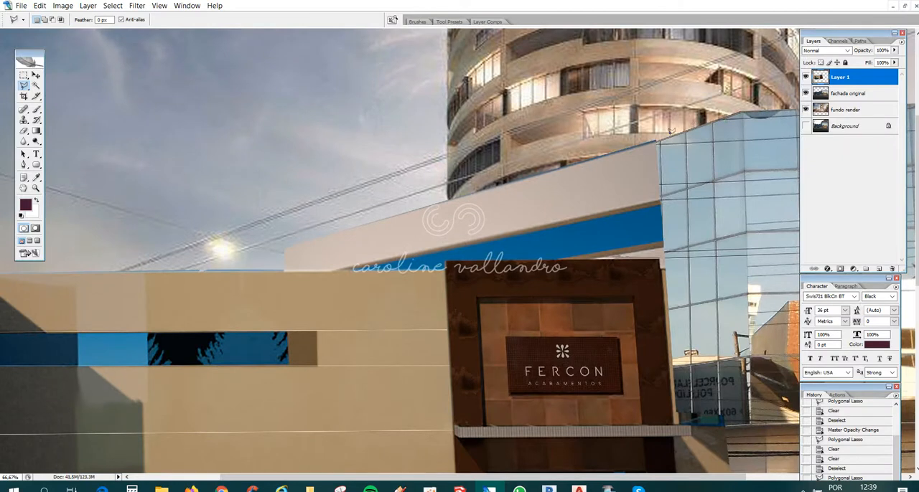
{"action": "left_click", "coordinate": [658, 142]}
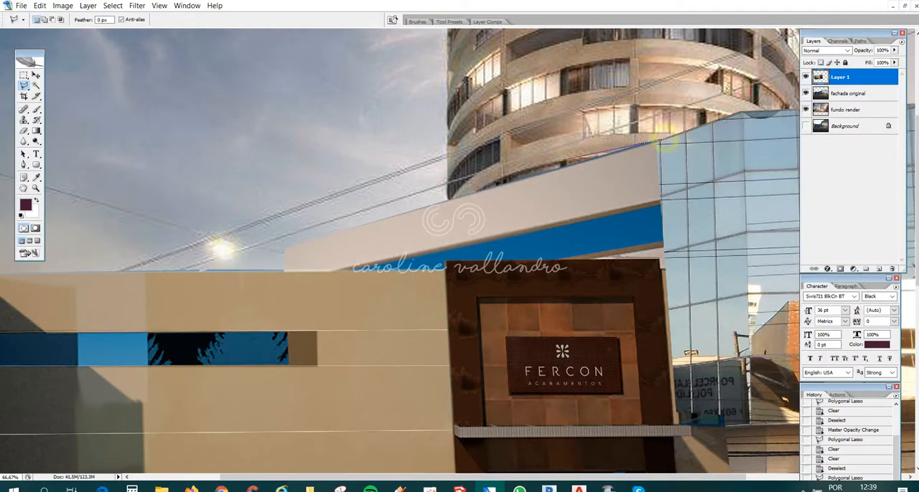
{"action": "left_click", "coordinate": [269, 249]}
{"action": "left_click", "coordinate": [283, 206]}
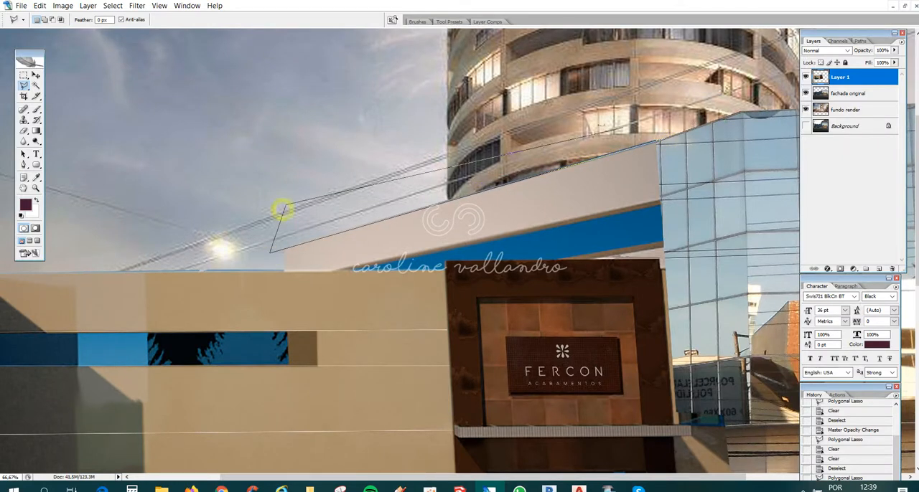
{"action": "double_click", "coordinate": [701, 114]}
{"action": "key", "text": "Delete"}
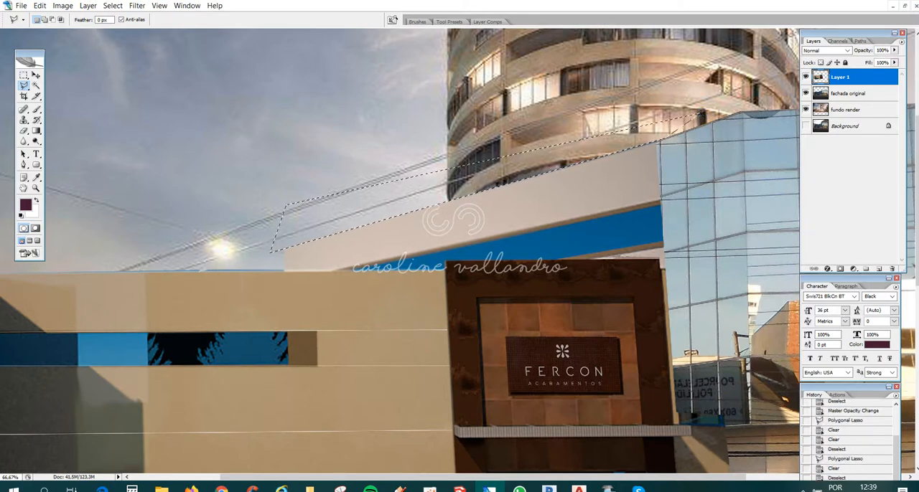
{"action": "key", "text": "ctrl+d"}
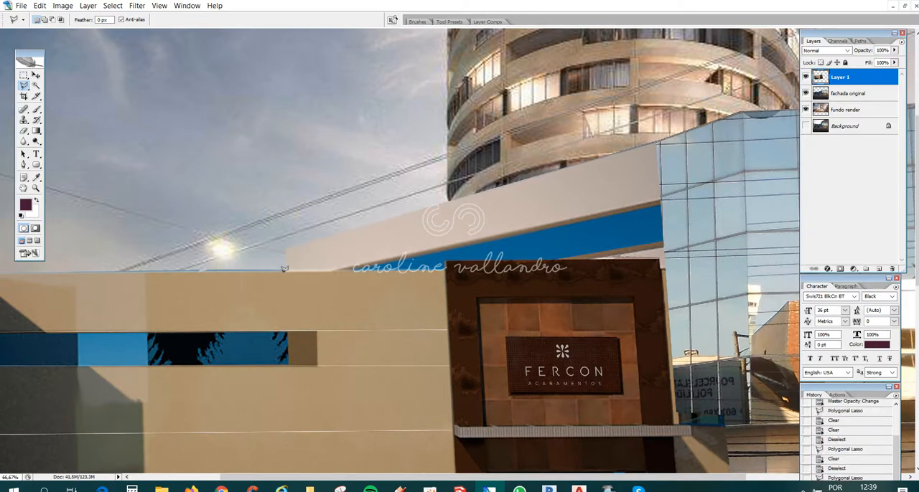
- Delete the blue fringe above the beige wall and left pillar from Layer 1, and make fundo render the active layer
{"action": "left_click", "coordinate": [285, 272]}
{"action": "scroll", "coordinate": [283, 273], "scroll_direction": "left", "scroll_amount": 3}
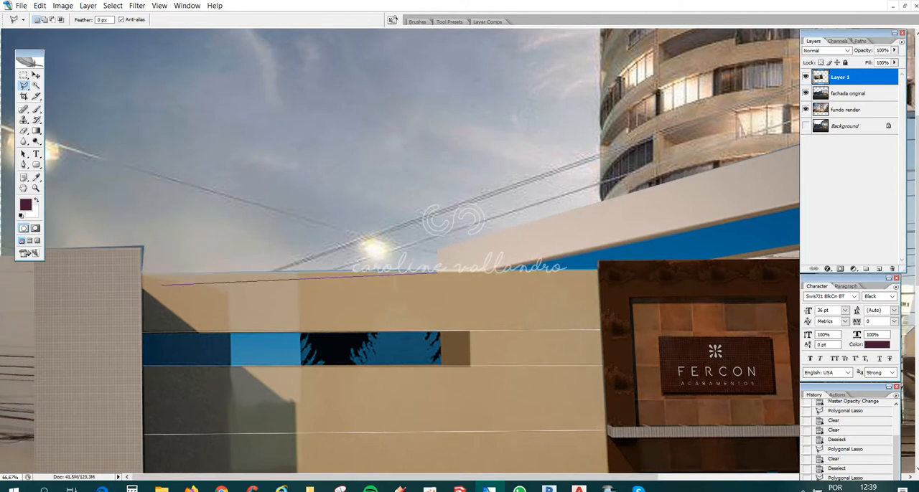
{"action": "left_click", "coordinate": [140, 274]}
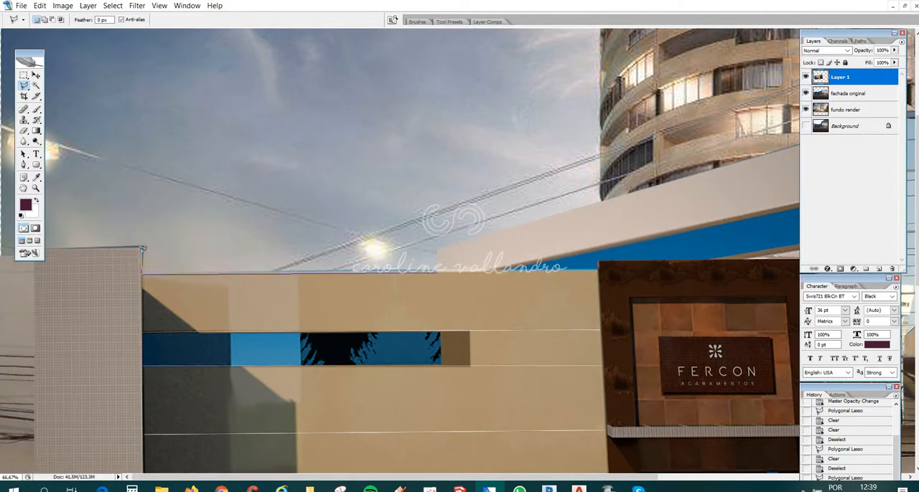
{"action": "left_click", "coordinate": [140, 251]}
{"action": "left_click", "coordinate": [140, 250]}
{"action": "left_click", "coordinate": [9, 248]}
{"action": "left_click", "coordinate": [107, 171]}
{"action": "left_click", "coordinate": [445, 141]}
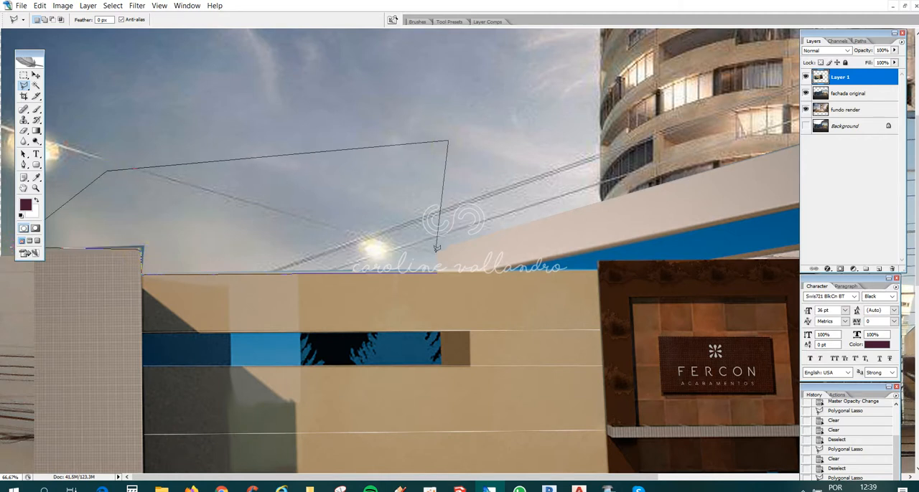
{"action": "double_click", "coordinate": [434, 272]}
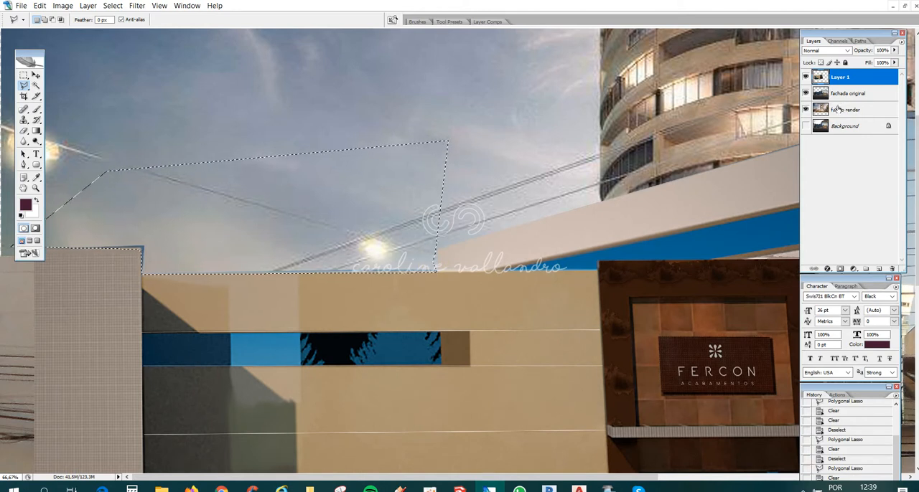
{"action": "key", "text": "Delete"}
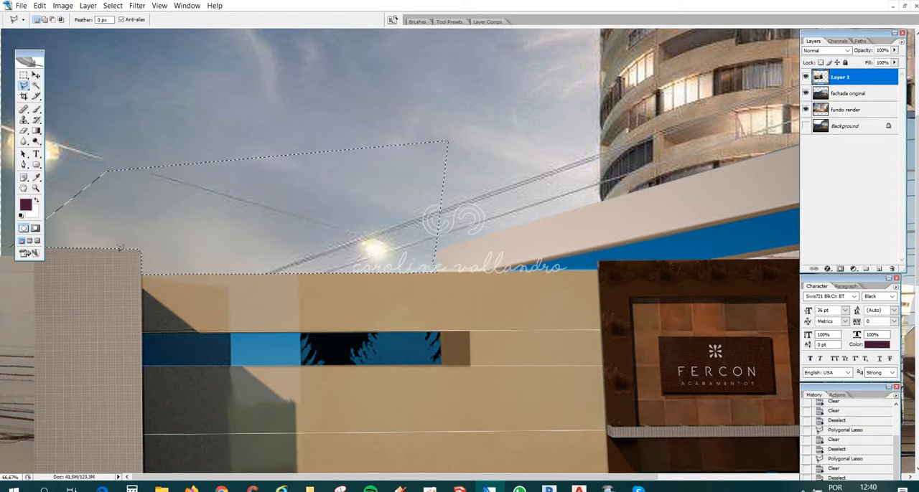
{"action": "left_click", "coordinate": [837, 109]}
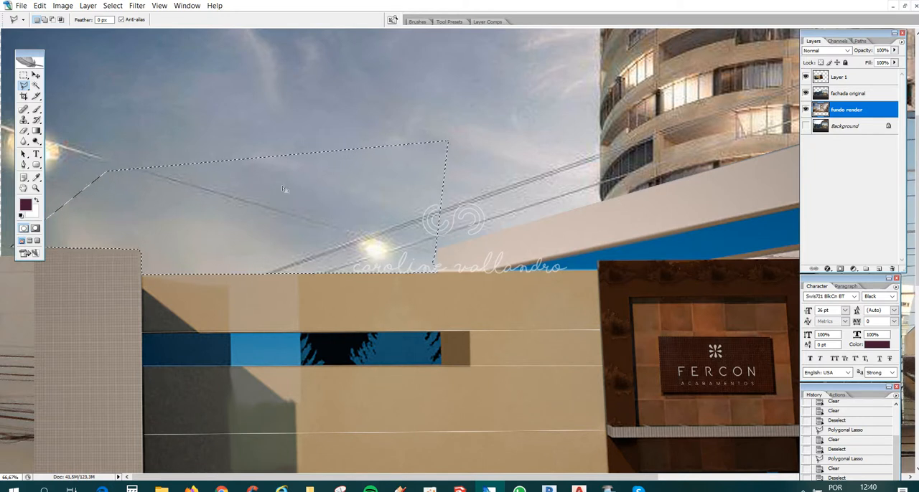
- Try to clear the selected sky area from the fundo render layer, and drop the selection
{"action": "key", "text": "Delete"}
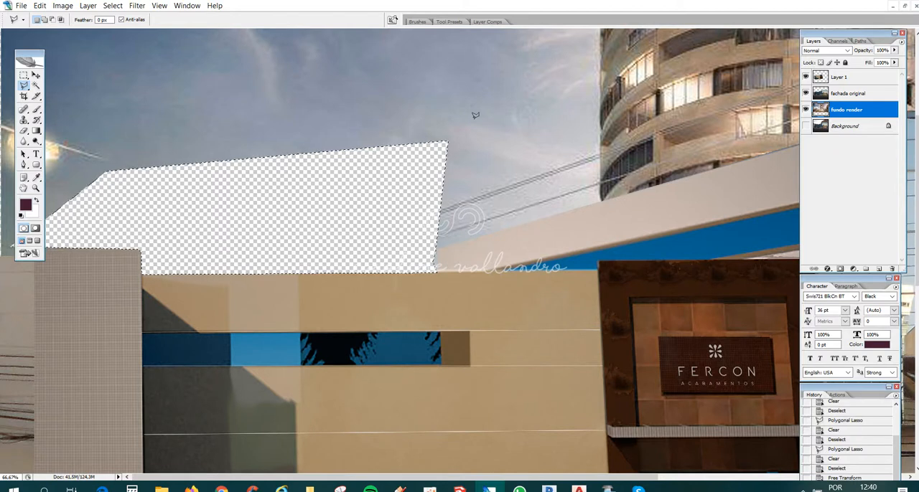
{"action": "key", "text": "ctrl+z"}
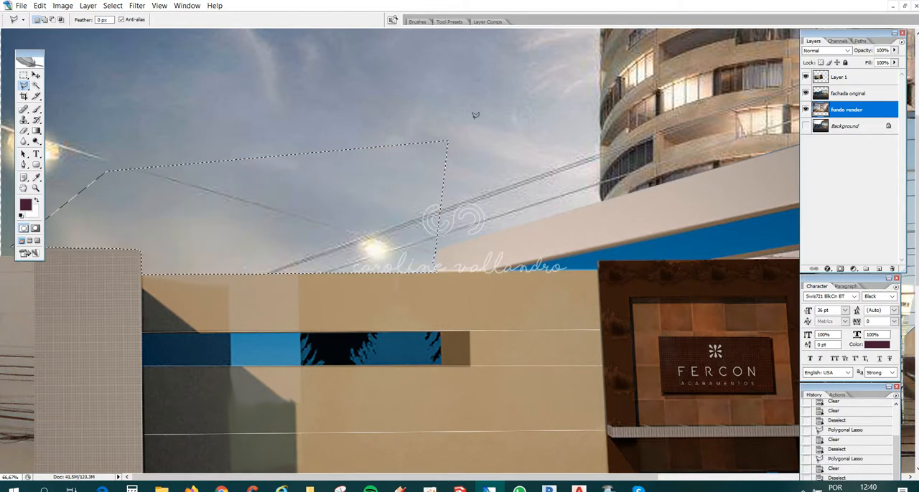
{"action": "key", "text": "ctrl+d"}
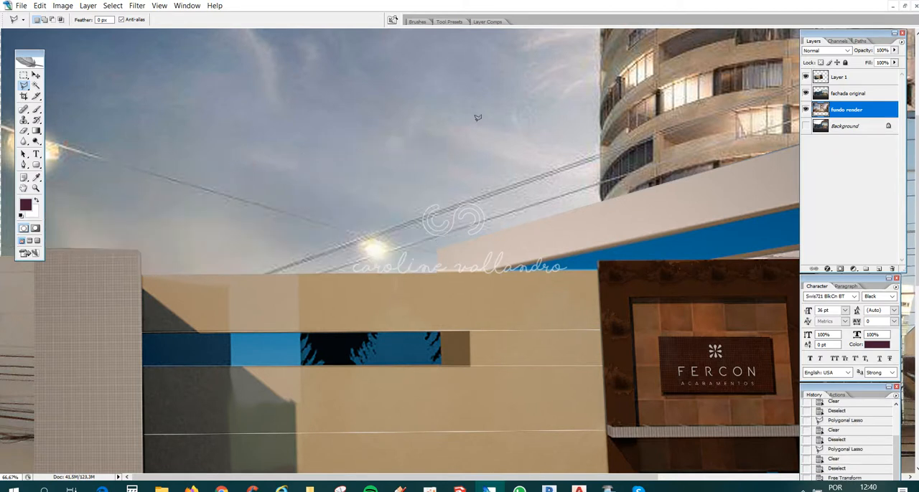
{"action": "key", "text": "ctrl+minus"}
{"action": "key", "text": "ctrl+minus"}
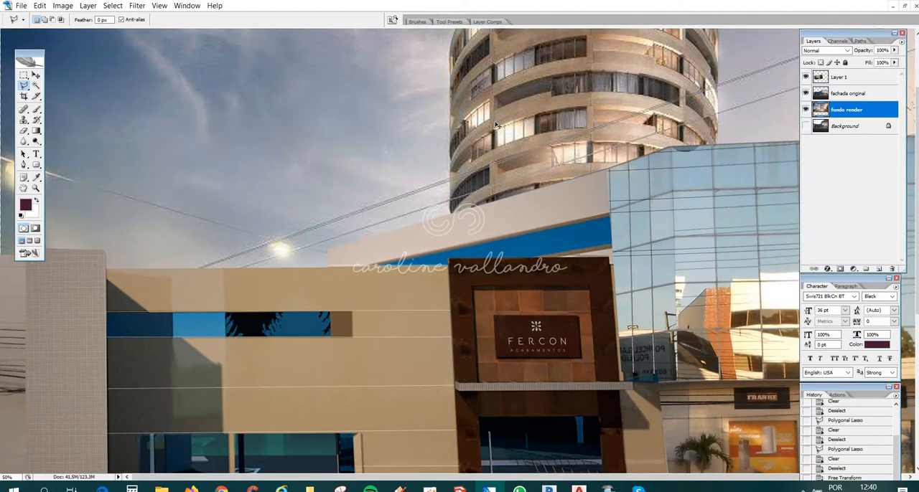
{"action": "key", "text": "ctrl+minus"}
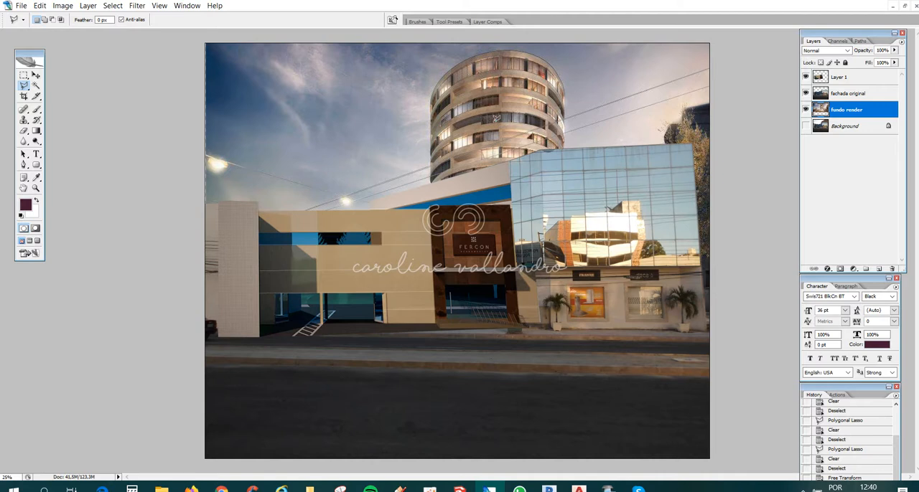
- Switch to File Explorer and open árvore frente.jpg from the material exercício aula 03 folder in Photoshop
{"action": "mouse_move", "coordinate": [161, 488]}
{"action": "left_click", "coordinate": [199, 470]}
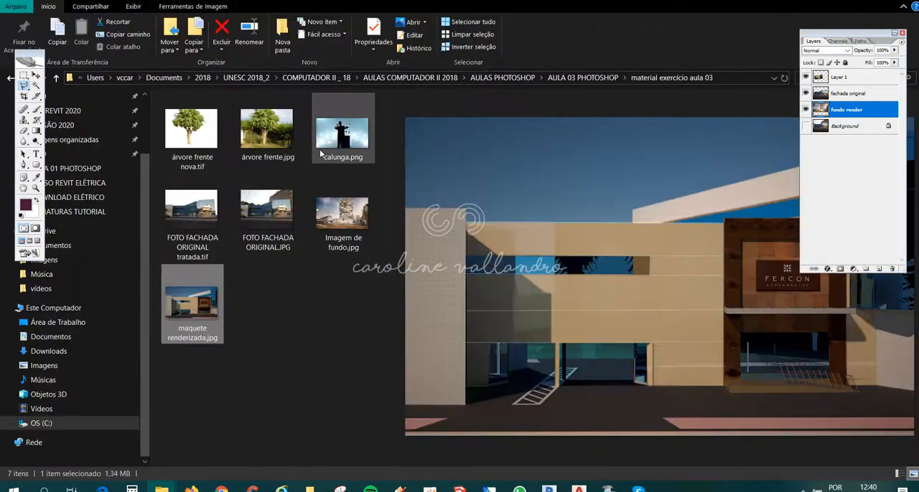
{"action": "left_click", "coordinate": [334, 140]}
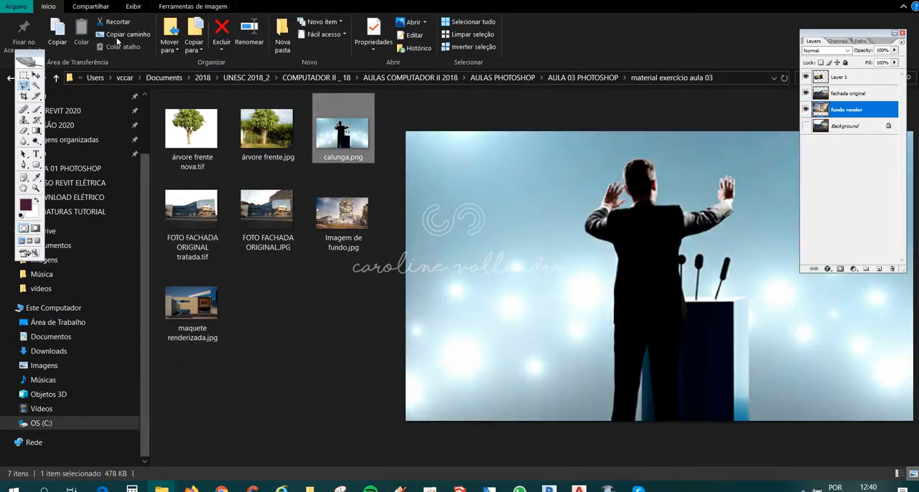
{"action": "left_click", "coordinate": [303, 291]}
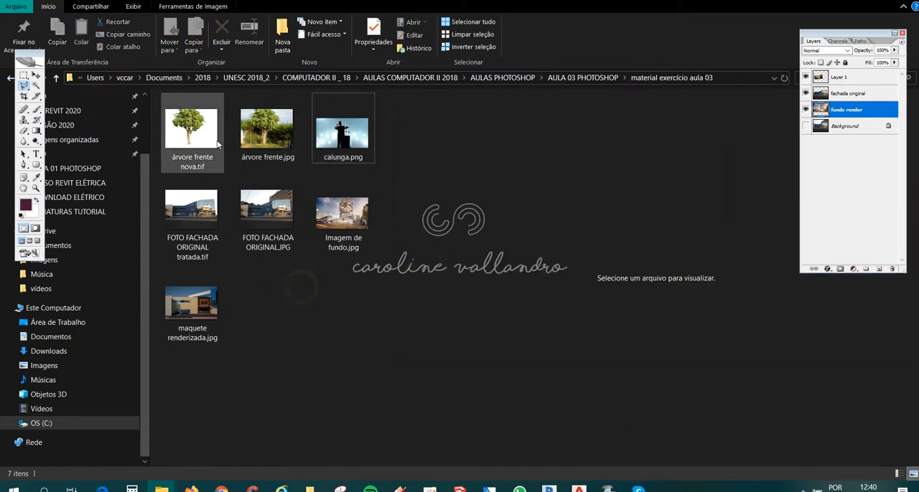
{"action": "left_click", "coordinate": [261, 142]}
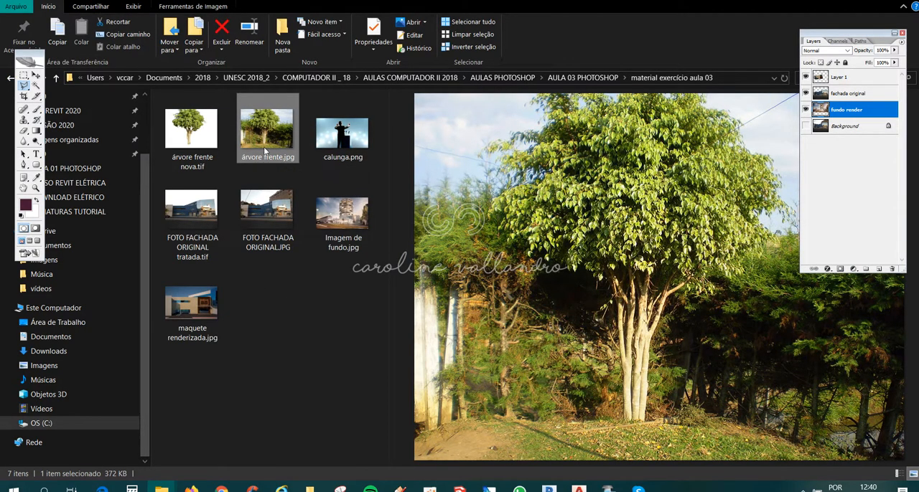
{"action": "left_click_drag", "start_coordinate": [263, 147], "coordinate": [477, 352]}
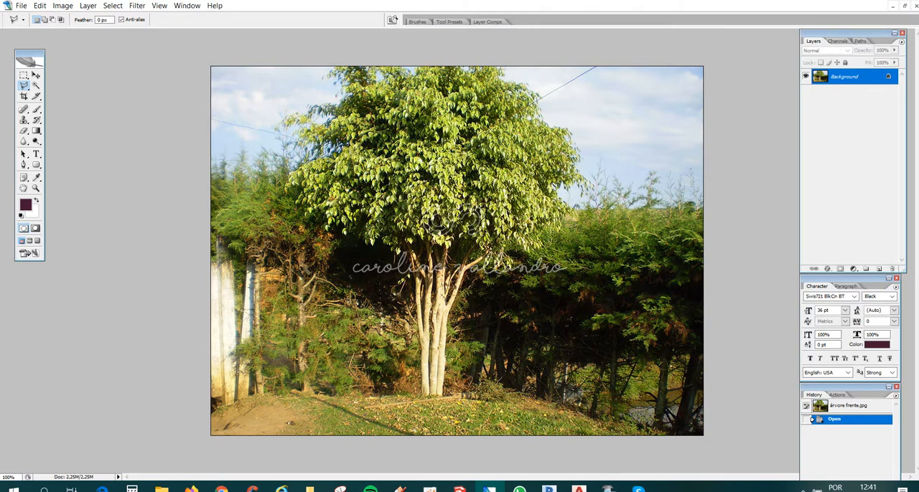
- Duplicate the tree photo's Background layer, hide the original, and switch to the freehand Lasso tool
{"action": "right_click", "coordinate": [854, 79]}
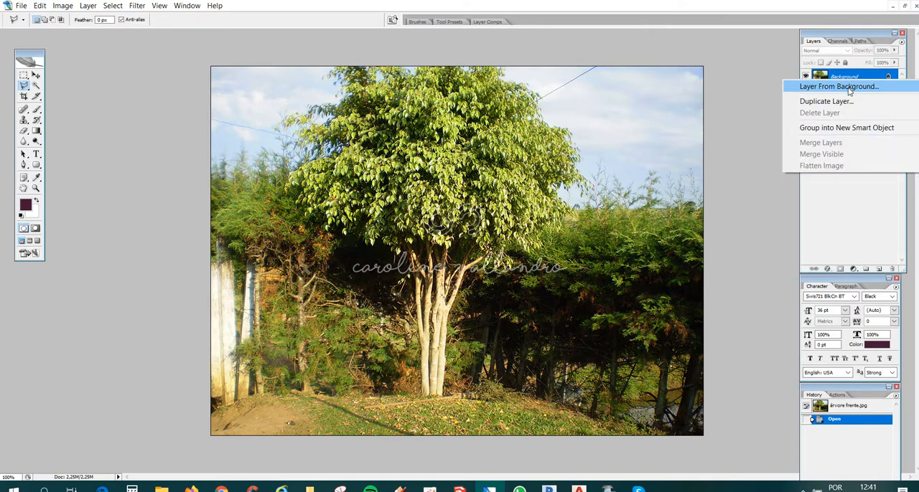
{"action": "left_click", "coordinate": [832, 101]}
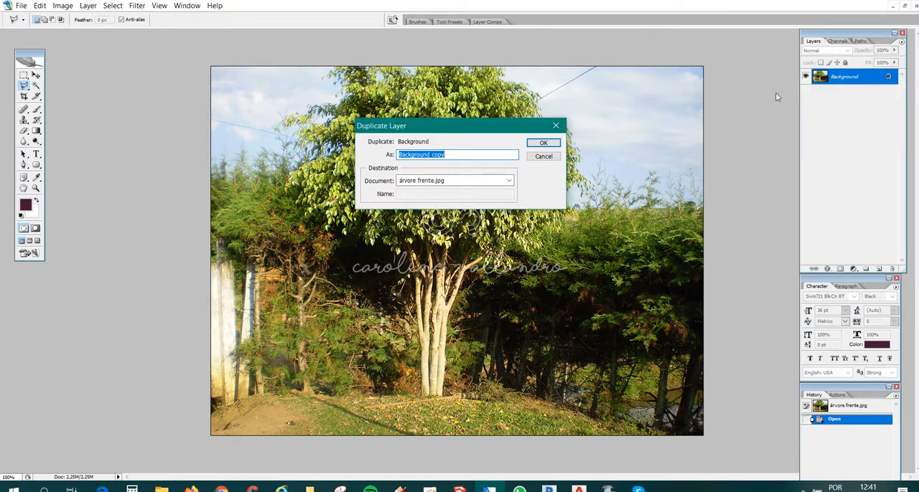
{"action": "left_click", "coordinate": [553, 144]}
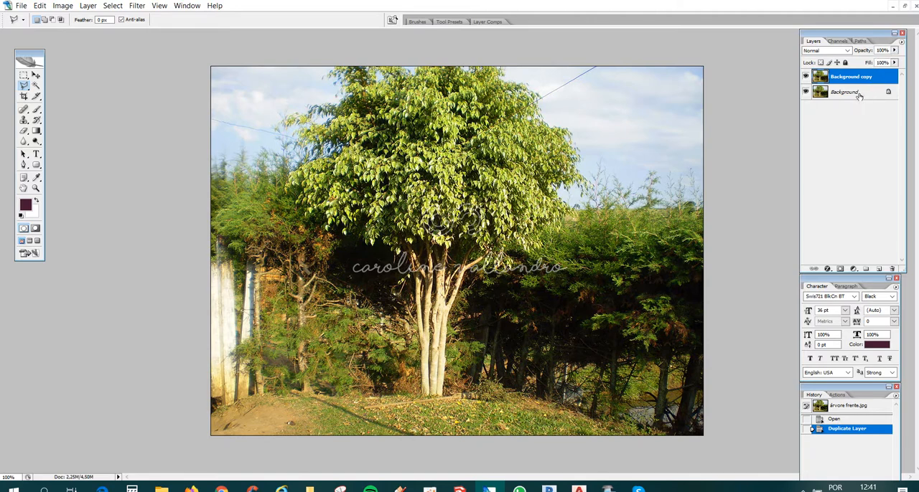
{"action": "left_click", "coordinate": [806, 93]}
{"action": "mouse_move", "coordinate": [24, 85]}
{"action": "left_mouse_down"}
{"action": "mouse_move", "coordinate": [61, 88]}
{"action": "mouse_move", "coordinate": [24, 89]}
{"action": "mouse_move", "coordinate": [48, 87]}
{"action": "left_mouse_up"}
{"action": "mouse_move", "coordinate": [587, 162]}
{"action": "left_mouse_down"}
{"action": "mouse_move", "coordinate": [581, 134]}
{"action": "mouse_move", "coordinate": [550, 88]}
{"action": "mouse_move", "coordinate": [517, 67]}
{"action": "mouse_move", "coordinate": [706, 65]}
{"action": "mouse_move", "coordinate": [708, 402]}
{"action": "mouse_move", "coordinate": [629, 439]}
{"action": "mouse_move", "coordinate": [430, 439]}
{"action": "mouse_move", "coordinate": [411, 429]}
{"action": "mouse_move", "coordinate": [444, 397]}
{"action": "left_mouse_up"}
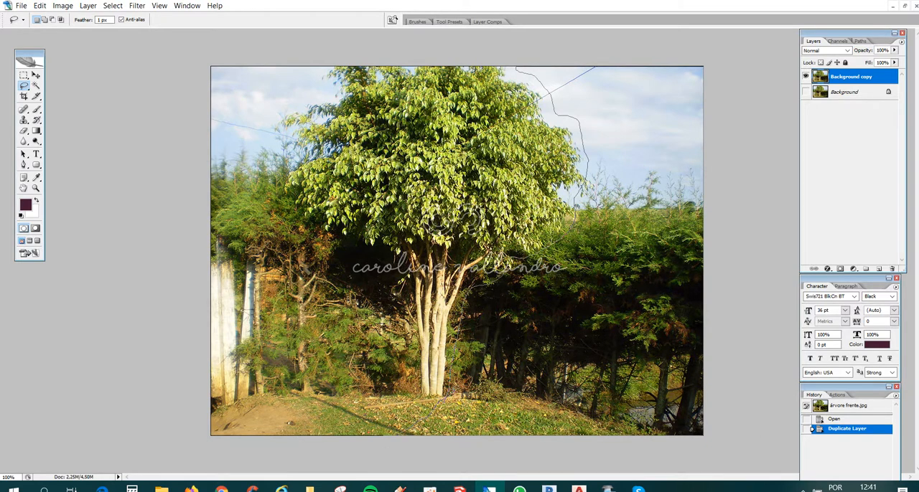
{"action": "left_click_drag", "start_coordinate": [572, 227], "coordinate": [574, 218]}
{"action": "left_click", "coordinate": [763, 452]}
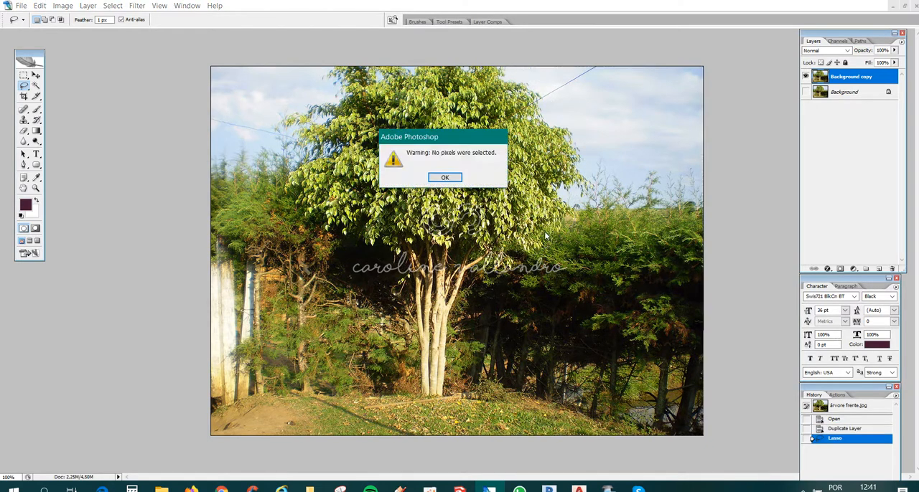
{"action": "left_click", "coordinate": [445, 178]}
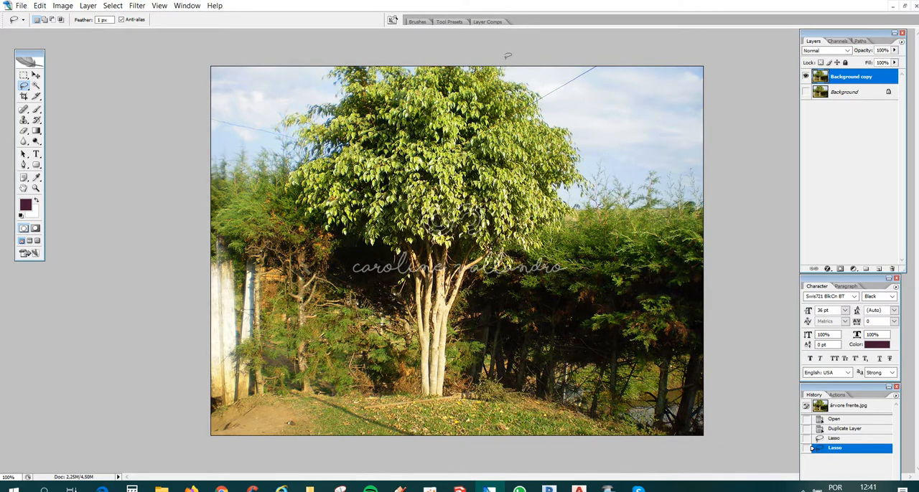
- Delete everything around the tree from Background copy with a freehand Lasso selection feathered by 1 px
{"action": "mouse_move", "coordinate": [513, 63]}
{"action": "left_mouse_down"}
{"action": "mouse_move", "coordinate": [582, 148]}
{"action": "mouse_move", "coordinate": [601, 198]}
{"action": "mouse_move", "coordinate": [577, 231]}
{"action": "mouse_move", "coordinate": [459, 307]}
{"action": "mouse_move", "coordinate": [448, 396]}
{"action": "mouse_move", "coordinate": [423, 401]}
{"action": "left_mouse_up"}
{"action": "mouse_move", "coordinate": [422, 326]}
{"action": "left_mouse_down"}
{"action": "mouse_move", "coordinate": [326, 260]}
{"action": "mouse_move", "coordinate": [290, 192]}
{"action": "mouse_move", "coordinate": [296, 152]}
{"action": "mouse_move", "coordinate": [271, 112]}
{"action": "mouse_move", "coordinate": [314, 76]}
{"action": "mouse_move", "coordinate": [129, 59]}
{"action": "mouse_move", "coordinate": [122, 294]}
{"action": "left_mouse_up"}
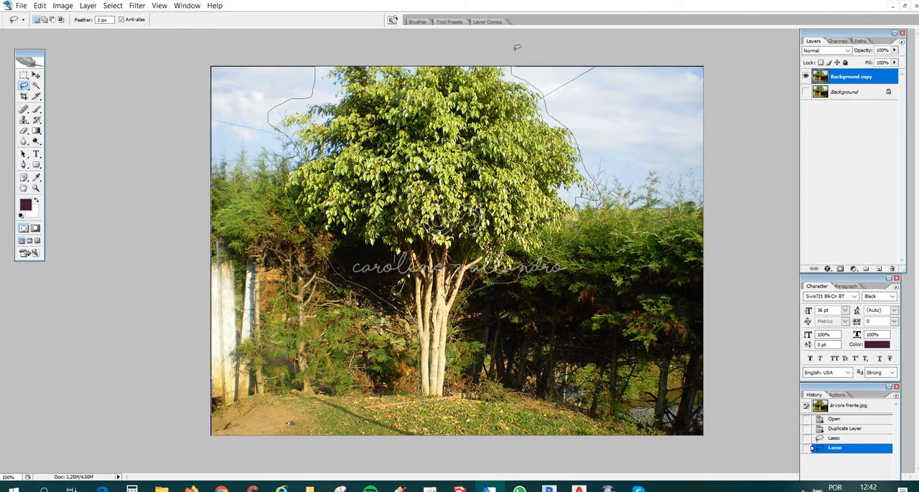
{"action": "left_click_drag", "start_coordinate": [516, 47], "coordinate": [514, 48]}
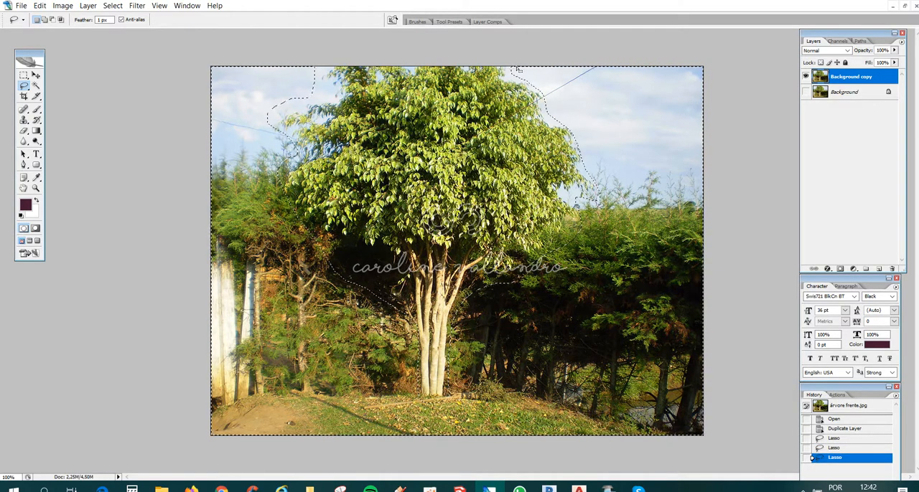
{"action": "left_click", "coordinate": [99, 21]}
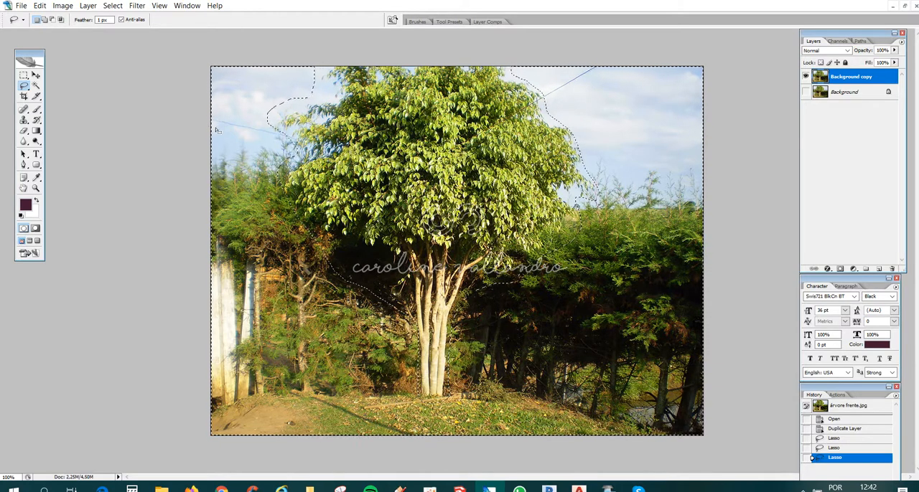
{"action": "key", "text": "Delete"}
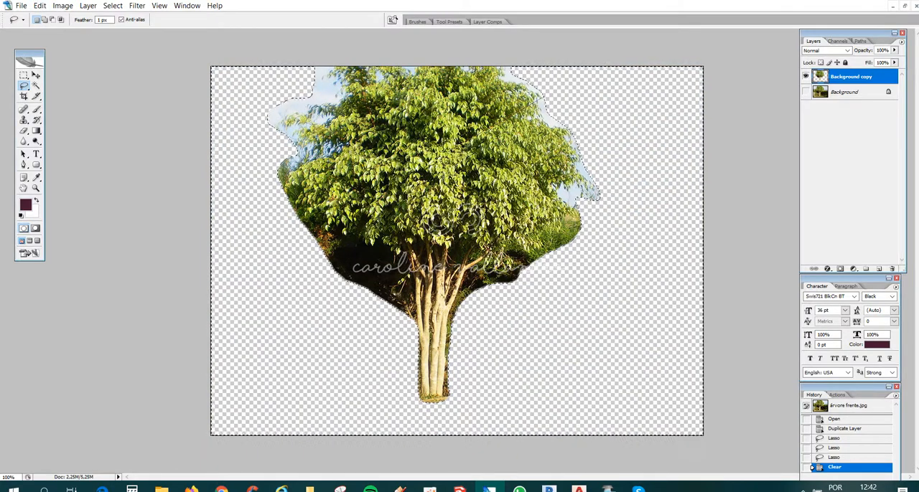
{"action": "key", "text": "ctrl+d"}
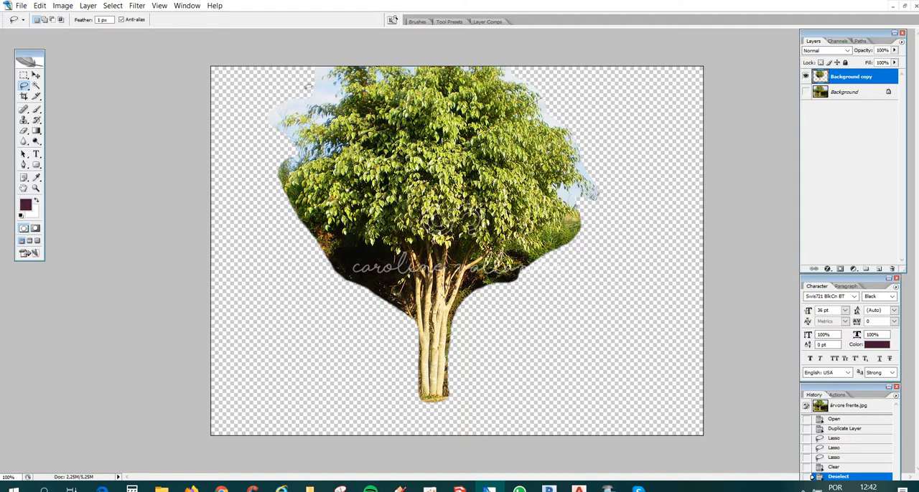
- Soften and trim the tree's outline on Background copy by deleting a surrounding Lasso selection feathered by 20 px
{"action": "key", "text": "ctrl+plus"}
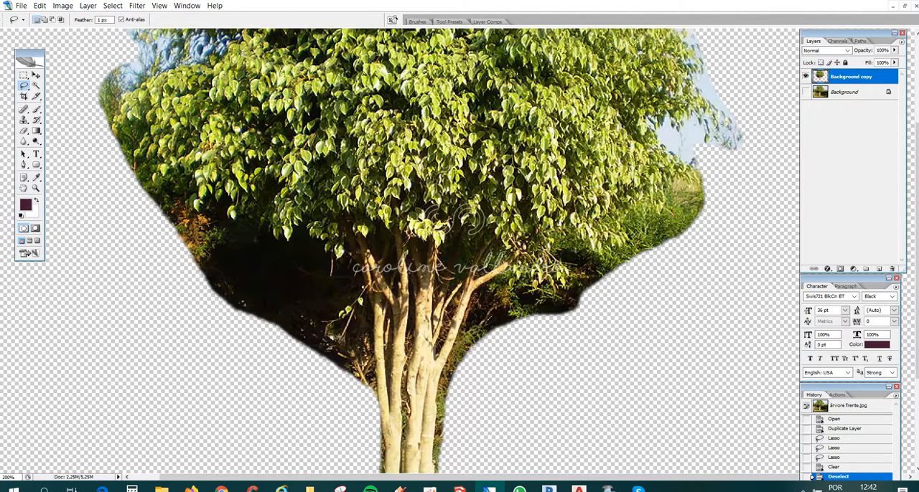
{"action": "scroll", "coordinate": [420, 251], "scroll_direction": "up", "scroll_amount": 4}
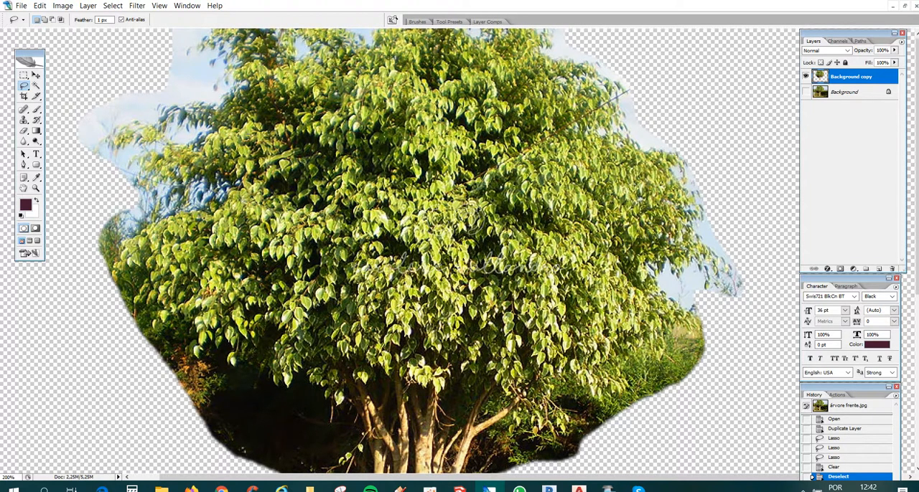
{"action": "left_click", "coordinate": [104, 20]}
{"action": "type", "text": "20"}
{"action": "key", "text": "ctrl+minus"}
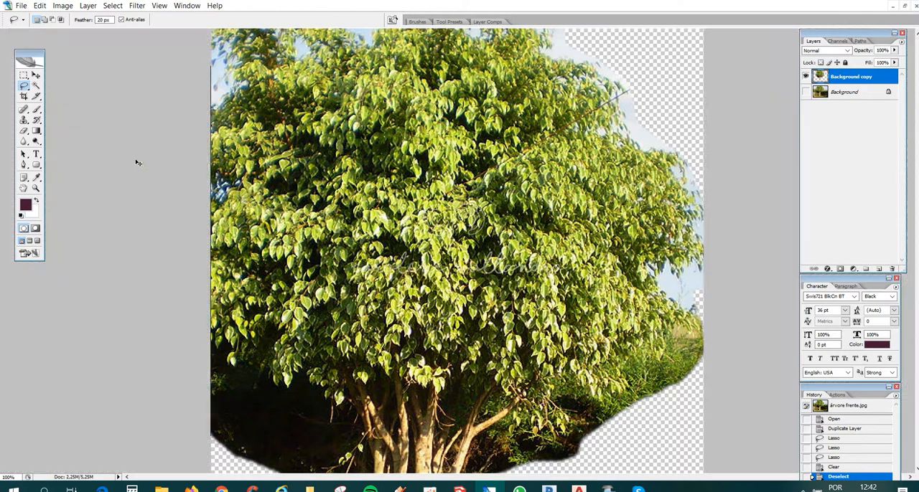
{"action": "mouse_move", "coordinate": [328, 63]}
{"action": "left_mouse_down"}
{"action": "mouse_move", "coordinate": [336, 94]}
{"action": "mouse_move", "coordinate": [274, 122]}
{"action": "mouse_move", "coordinate": [288, 205]}
{"action": "mouse_move", "coordinate": [393, 258]}
{"action": "mouse_move", "coordinate": [406, 340]}
{"action": "mouse_move", "coordinate": [251, 199]}
{"action": "mouse_move", "coordinate": [244, 70]}
{"action": "mouse_move", "coordinate": [255, 54]}
{"action": "left_mouse_up"}
{"action": "left_click", "coordinate": [445, 178]}
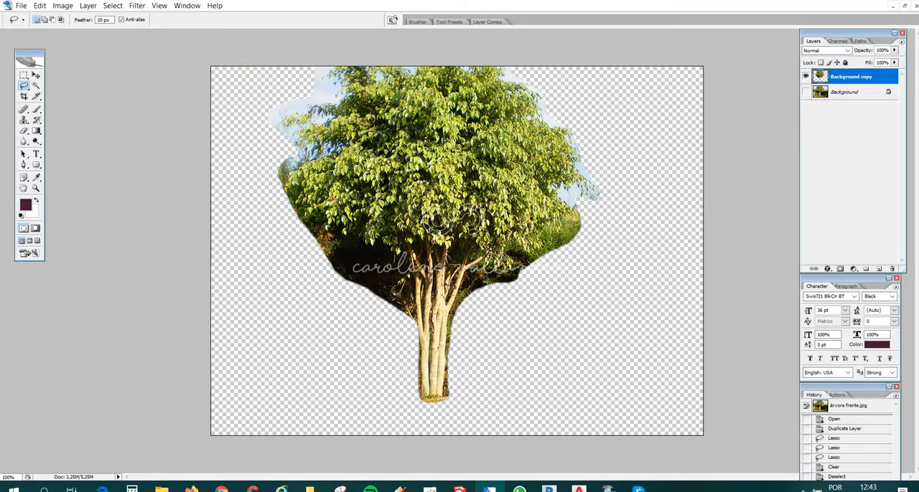
{"action": "mouse_move", "coordinate": [333, 64]}
{"action": "left_mouse_down"}
{"action": "mouse_move", "coordinate": [320, 96]}
{"action": "mouse_move", "coordinate": [286, 115]}
{"action": "mouse_move", "coordinate": [287, 208]}
{"action": "mouse_move", "coordinate": [300, 228]}
{"action": "mouse_move", "coordinate": [373, 247]}
{"action": "mouse_move", "coordinate": [391, 262]}
{"action": "mouse_move", "coordinate": [400, 353]}
{"action": "mouse_move", "coordinate": [424, 399]}
{"action": "mouse_move", "coordinate": [453, 392]}
{"action": "mouse_move", "coordinate": [459, 317]}
{"action": "left_mouse_up"}
{"action": "left_click_drag", "start_coordinate": [480, 284], "coordinate": [527, 252]}
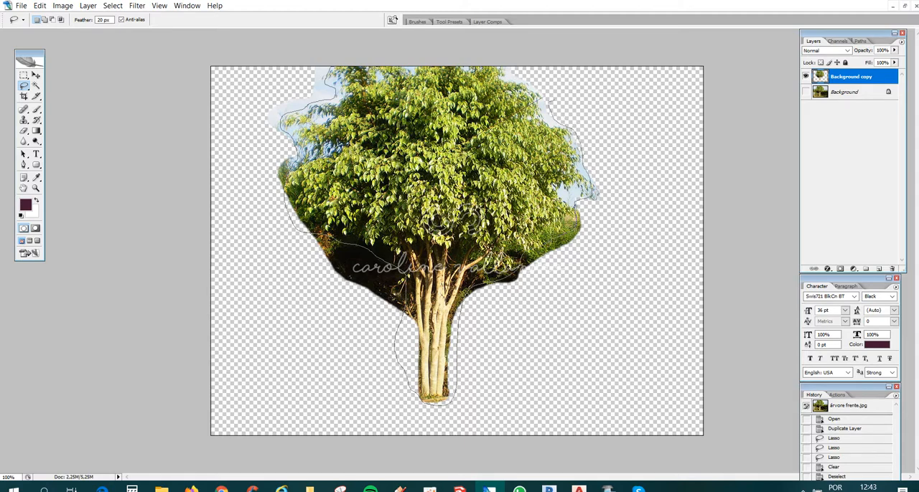
{"action": "mouse_move", "coordinate": [503, 55]}
{"action": "left_mouse_down"}
{"action": "mouse_move", "coordinate": [677, 262]}
{"action": "mouse_move", "coordinate": [655, 370]}
{"action": "mouse_move", "coordinate": [488, 457]}
{"action": "mouse_move", "coordinate": [272, 407]}
{"action": "mouse_move", "coordinate": [211, 370]}
{"action": "mouse_move", "coordinate": [211, 143]}
{"action": "mouse_move", "coordinate": [183, 70]}
{"action": "mouse_move", "coordinate": [224, 41]}
{"action": "left_mouse_up"}
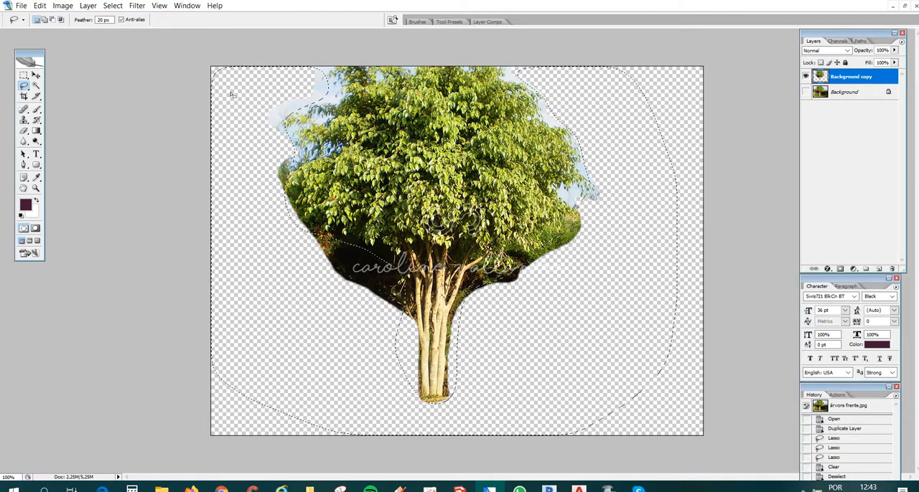
{"action": "key", "text": "Delete"}
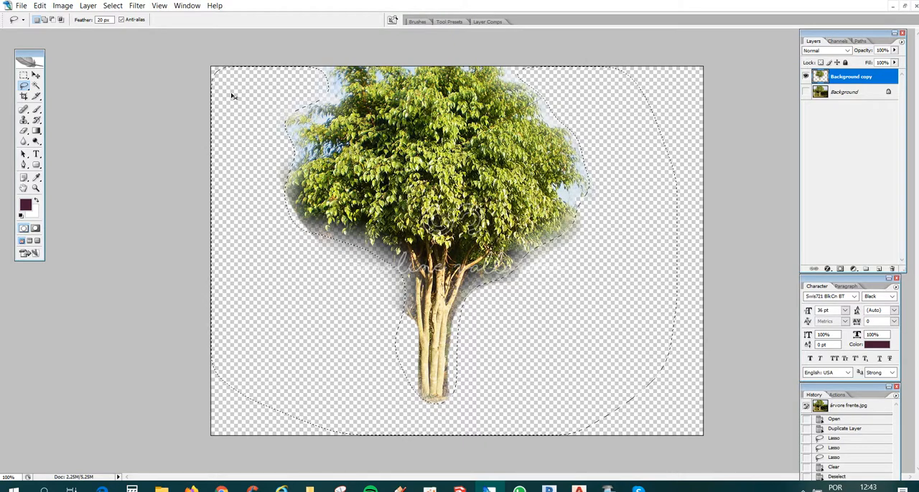
{"action": "key", "text": "ctrl+d"}
- Trim the remaining fringe around the crown and trunk by repeatedly clearing a surrounding Lasso selection feathered by 10 px
{"action": "double_click", "coordinate": [100, 20]}
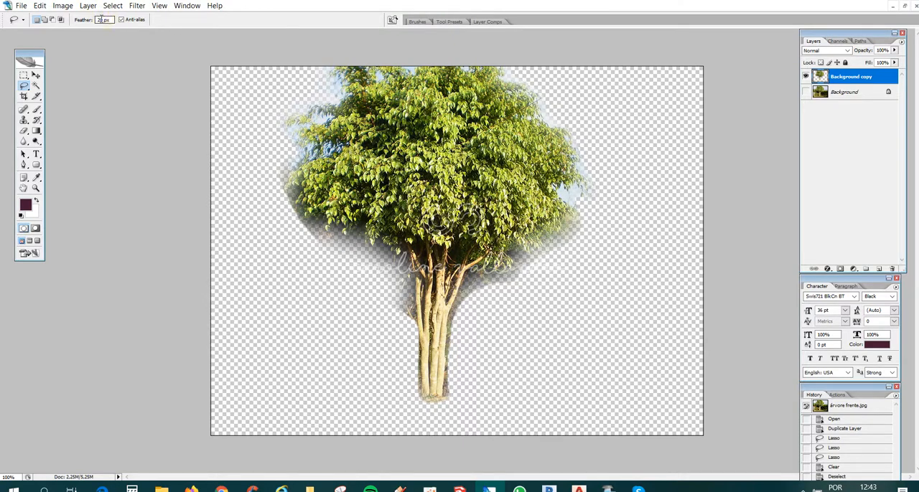
{"action": "double_click", "coordinate": [105, 19]}
{"action": "type", "text": "10"}
{"action": "key", "text": "Return"}
{"action": "mouse_move", "coordinate": [328, 62]}
{"action": "left_mouse_down"}
{"action": "mouse_move", "coordinate": [334, 87]}
{"action": "mouse_move", "coordinate": [297, 141]}
{"action": "mouse_move", "coordinate": [283, 192]}
{"action": "mouse_move", "coordinate": [327, 236]}
{"action": "mouse_move", "coordinate": [388, 248]}
{"action": "mouse_move", "coordinate": [412, 287]}
{"action": "left_mouse_up"}
{"action": "mouse_move", "coordinate": [412, 334]}
{"action": "left_mouse_down"}
{"action": "mouse_move", "coordinate": [415, 370]}
{"action": "mouse_move", "coordinate": [453, 395]}
{"action": "mouse_move", "coordinate": [461, 311]}
{"action": "mouse_move", "coordinate": [518, 256]}
{"action": "mouse_move", "coordinate": [553, 244]}
{"action": "mouse_move", "coordinate": [574, 216]}
{"action": "mouse_move", "coordinate": [578, 148]}
{"action": "mouse_move", "coordinate": [554, 102]}
{"action": "mouse_move", "coordinate": [507, 72]}
{"action": "mouse_move", "coordinate": [617, 168]}
{"action": "mouse_move", "coordinate": [517, 405]}
{"action": "mouse_move", "coordinate": [290, 339]}
{"action": "mouse_move", "coordinate": [266, 67]}
{"action": "mouse_move", "coordinate": [329, 67]}
{"action": "left_mouse_up"}
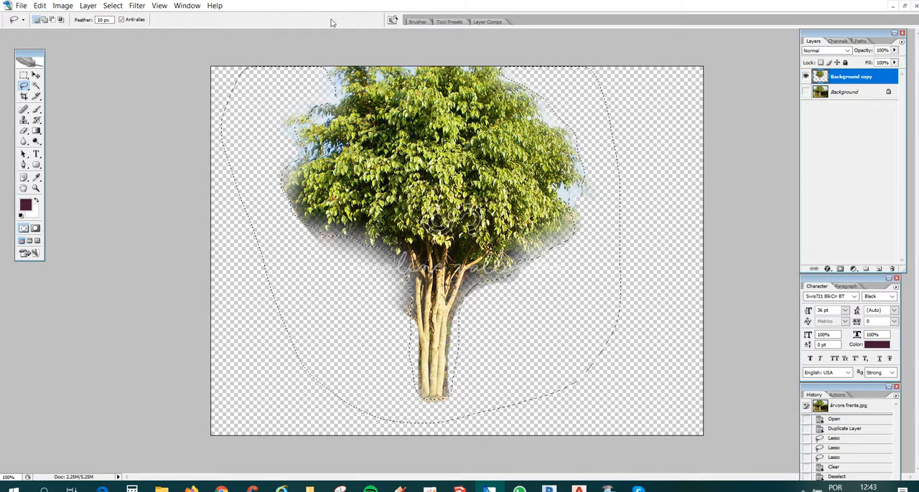
{"action": "key", "text": "Delete"}
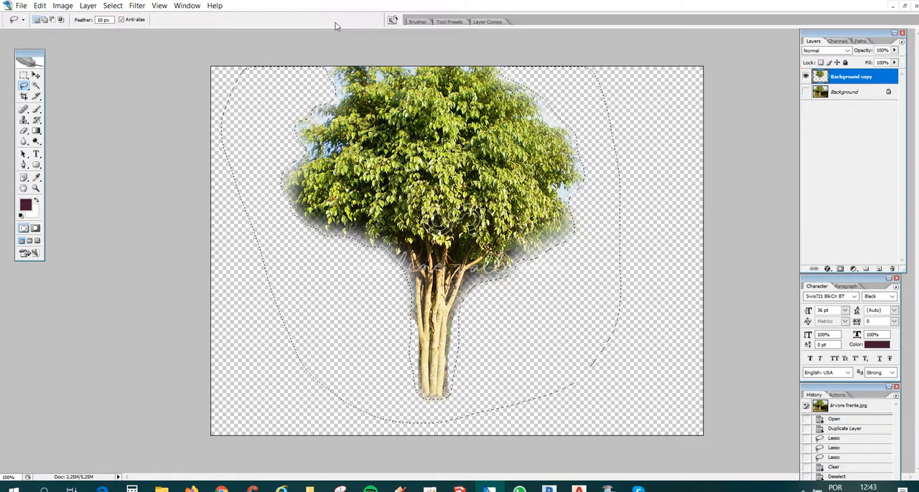
{"action": "key", "text": "Delete"}
{"action": "key", "text": "Delete"}
{"action": "key", "text": "Delete"}
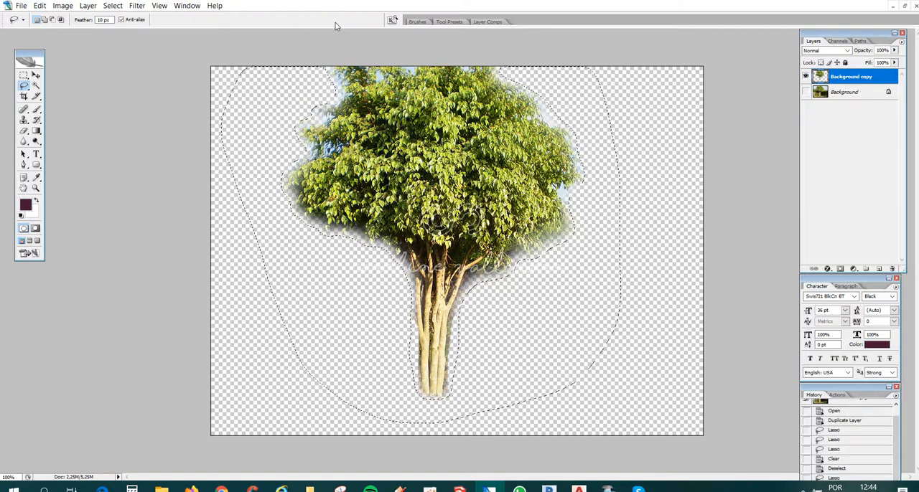
{"action": "key", "text": "Delete"}
{"action": "key", "text": "Delete"}
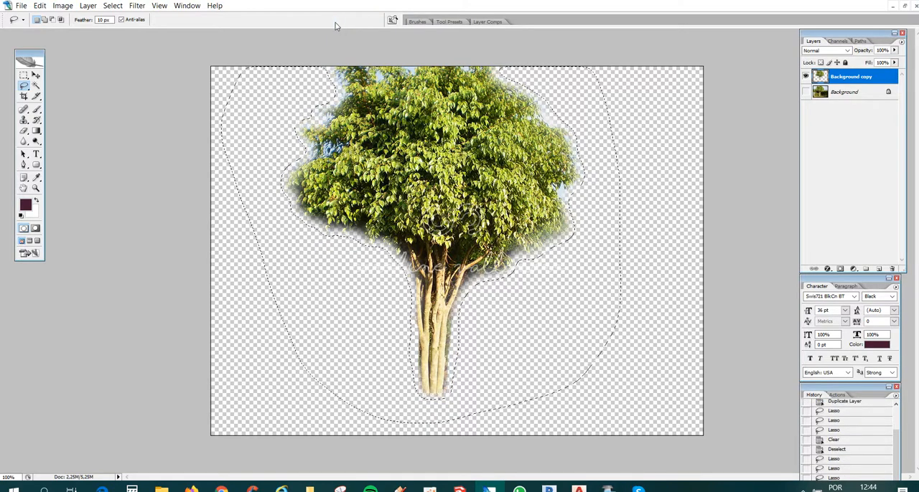
{"action": "key", "text": "Delete"}
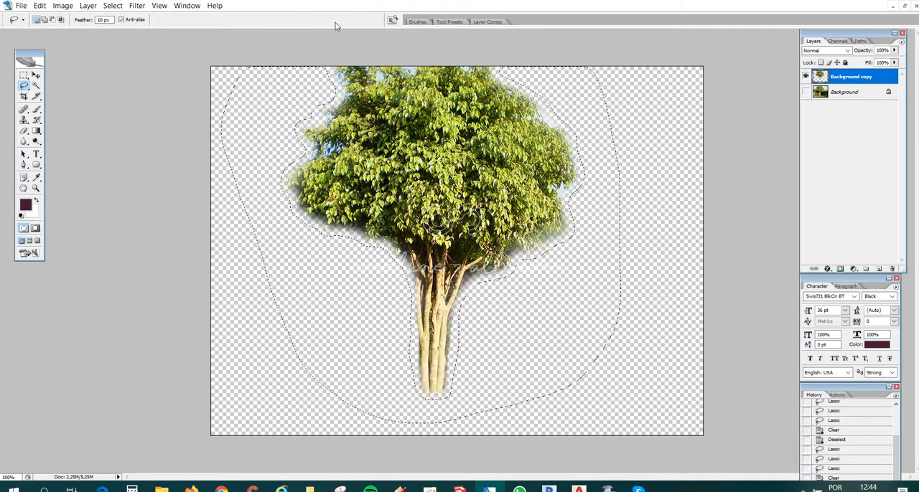
{"action": "key", "text": "ctrl+d"}
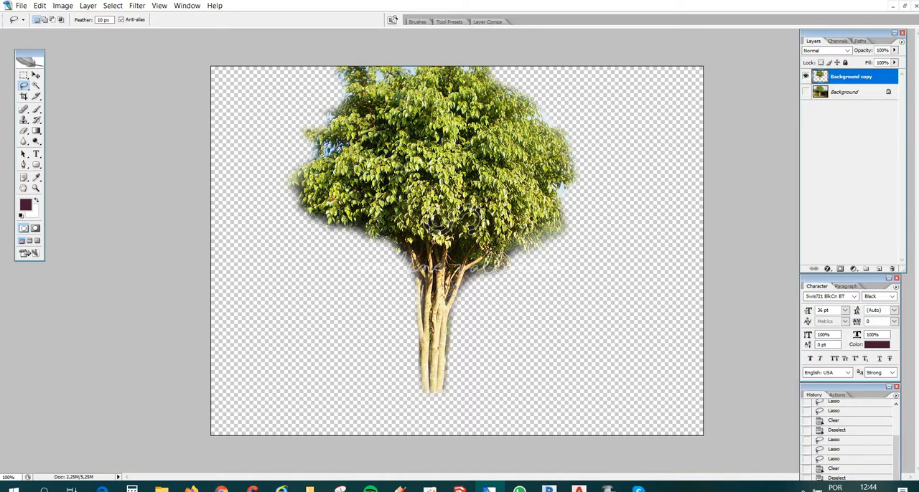
- Clear the sky gap near the top of the crown on Background copy with a Magic Wand selection at tolerance 50
{"action": "left_click", "coordinate": [35, 88]}
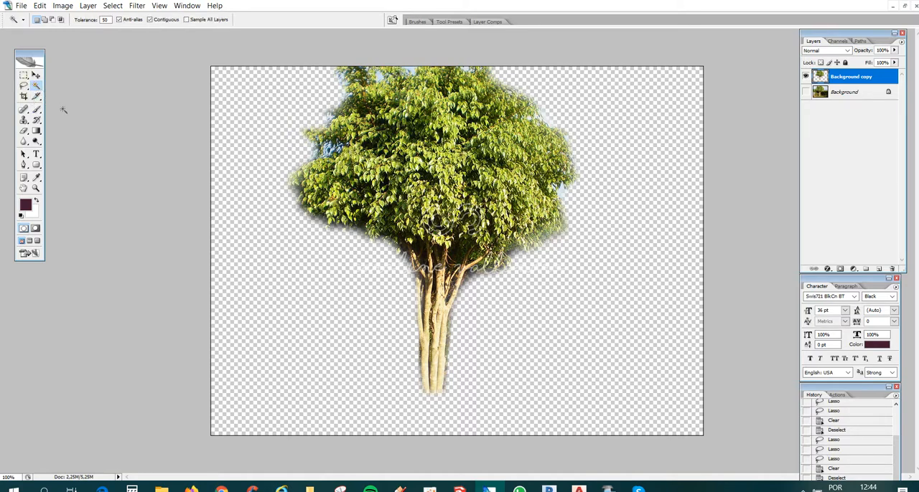
{"action": "key", "text": "ctrl+plus"}
{"action": "key", "text": "ctrl+plus"}
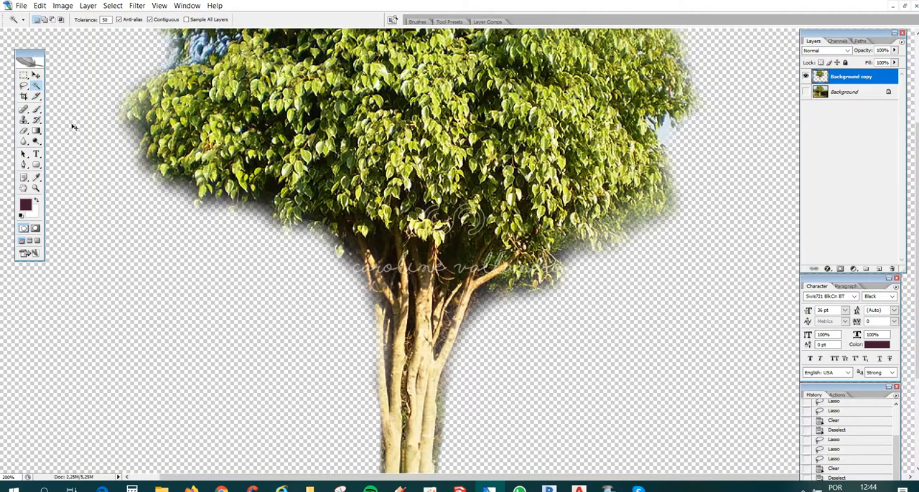
{"action": "scroll", "coordinate": [243, 359], "scroll_direction": "up", "scroll_amount": 10}
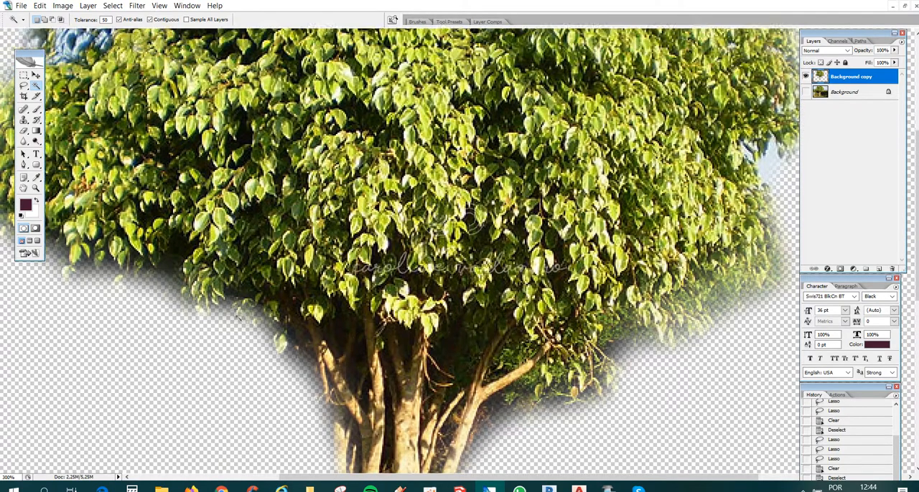
{"action": "scroll", "coordinate": [399, 251], "scroll_direction": "up", "scroll_amount": 1}
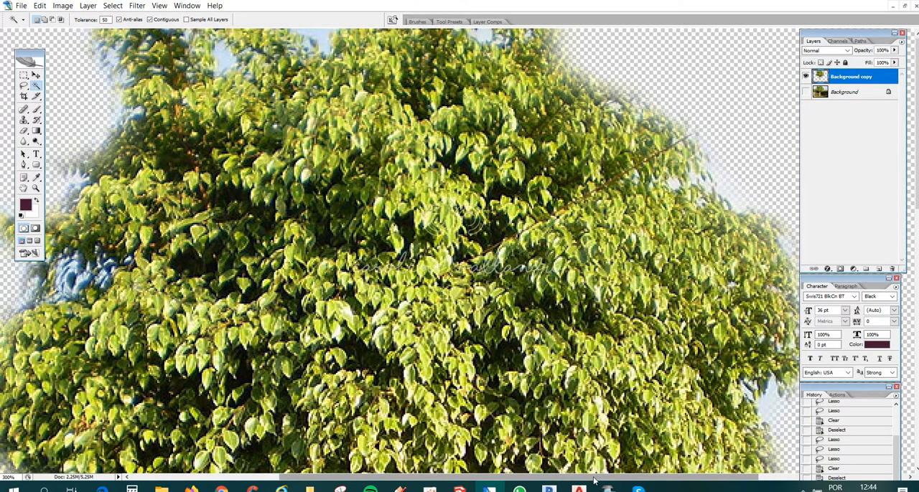
{"action": "left_click_drag", "start_coordinate": [593, 478], "coordinate": [524, 485]}
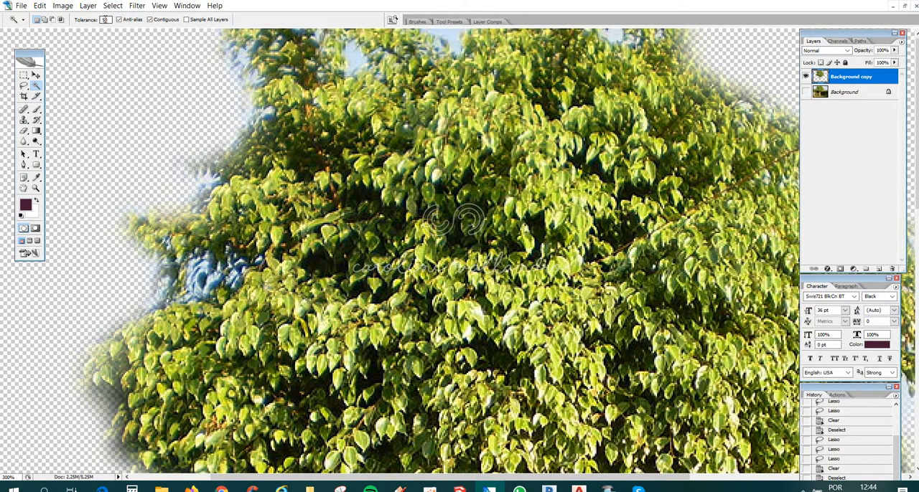
{"action": "left_click", "coordinate": [350, 63]}
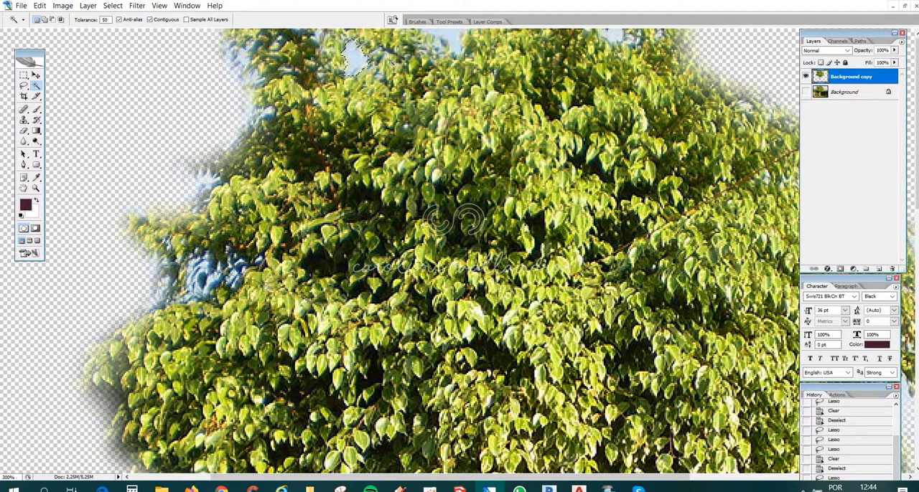
{"action": "key", "text": "Delete"}
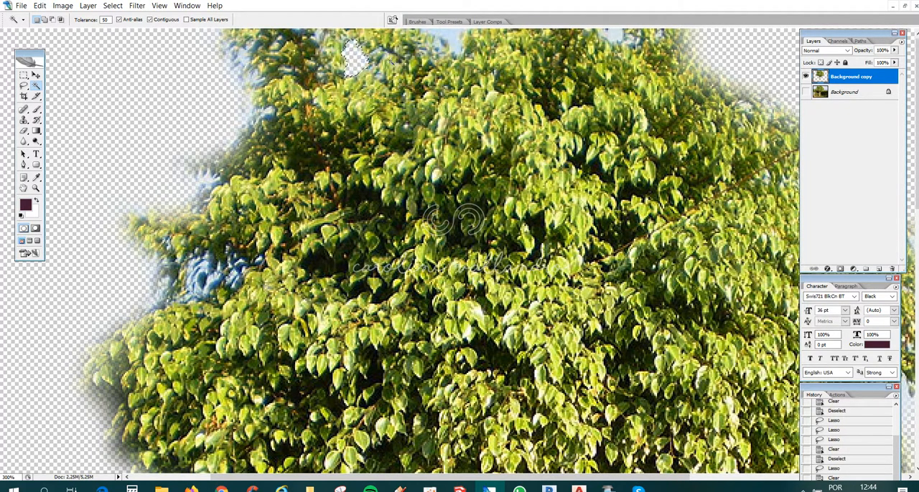
- Try the Magic Wand at tolerance 10 on the blue sky patch in the crown's left side
{"action": "left_click", "coordinate": [105, 19]}
{"action": "type", "text": "10"}
{"action": "key", "text": "Delete"}
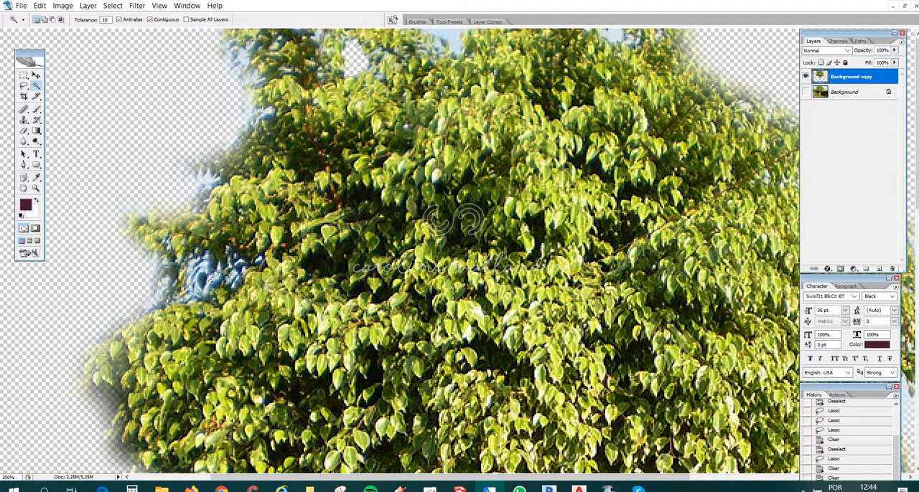
{"action": "left_click", "coordinate": [205, 264]}
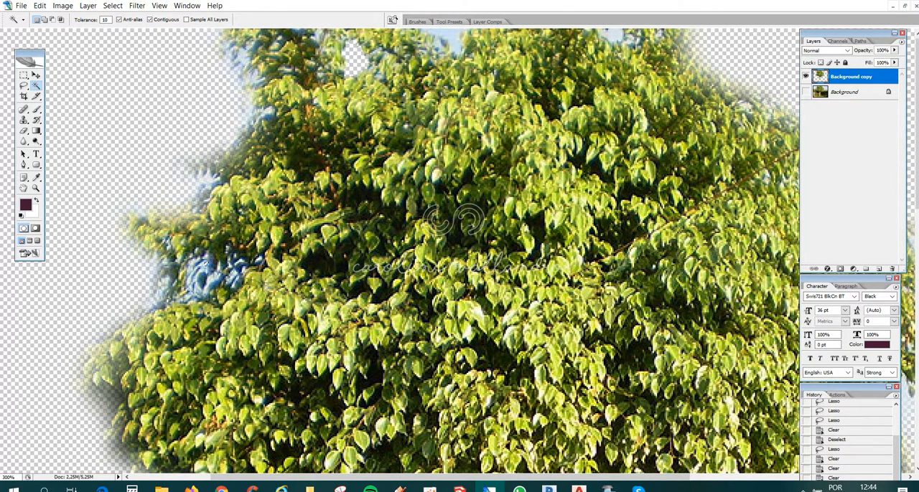
- Set the Magic Wand tolerance to 50 and clear the sky gaps along the crown's top edge
{"action": "double_click", "coordinate": [106, 20]}
{"action": "type", "text": "5"}
{"action": "left_click", "coordinate": [443, 40]}
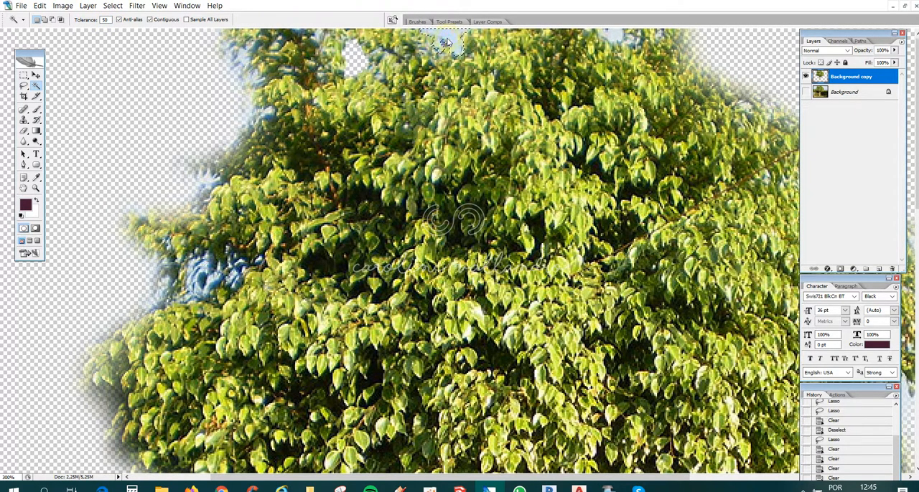
{"action": "key", "text": "Delete"}
{"action": "key", "text": "ctrl+d"}
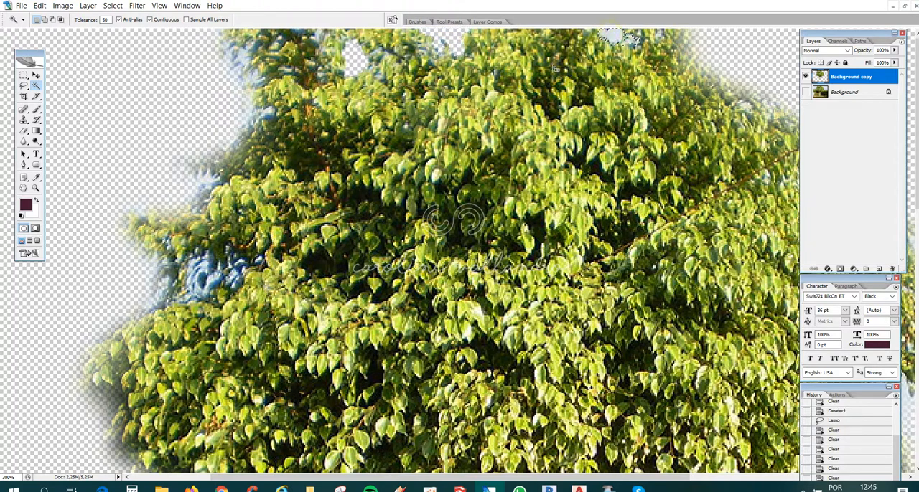
- Clear the pale sky fringe along the crown's upper-left edge with Magic Wand selections
{"action": "left_click", "coordinate": [243, 63]}
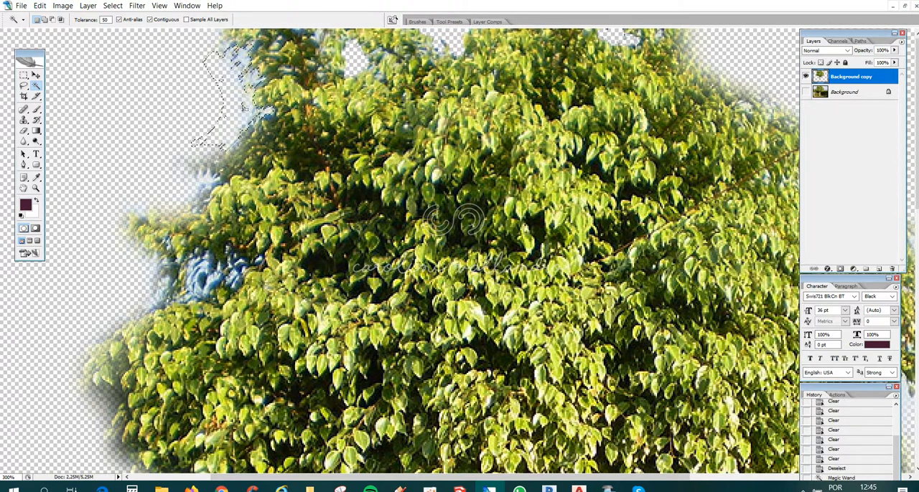
{"action": "key", "text": "Delete"}
{"action": "left_click", "coordinate": [179, 172]}
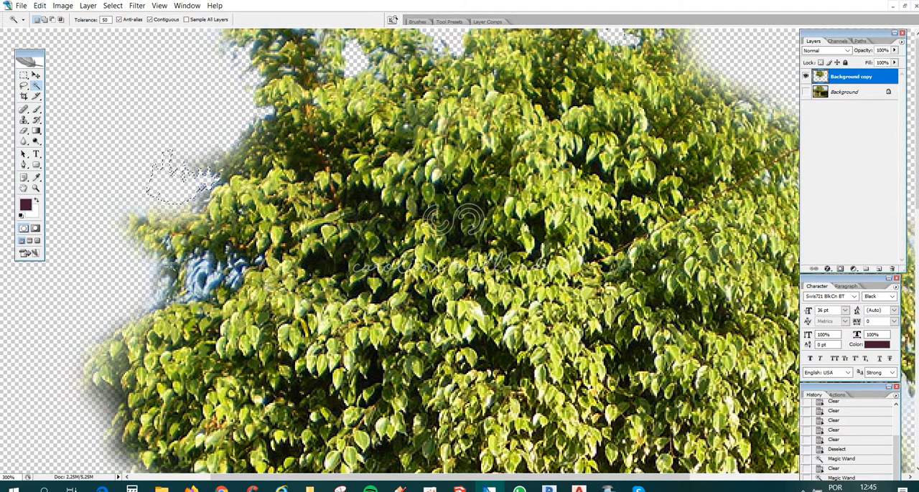
{"action": "left_click", "coordinate": [176, 169]}
- Clear the main blue sky pieces showing through the crown's left side with successive Magic Wand selections
{"action": "left_click", "coordinate": [206, 266]}
{"action": "key", "text": "Delete"}
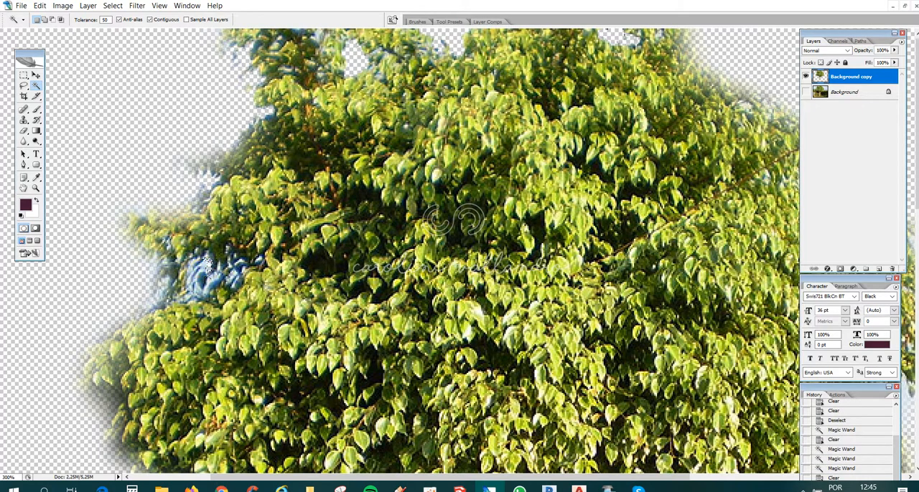
{"action": "left_click", "coordinate": [203, 295]}
{"action": "key", "text": "Delete"}
{"action": "left_click", "coordinate": [197, 295]}
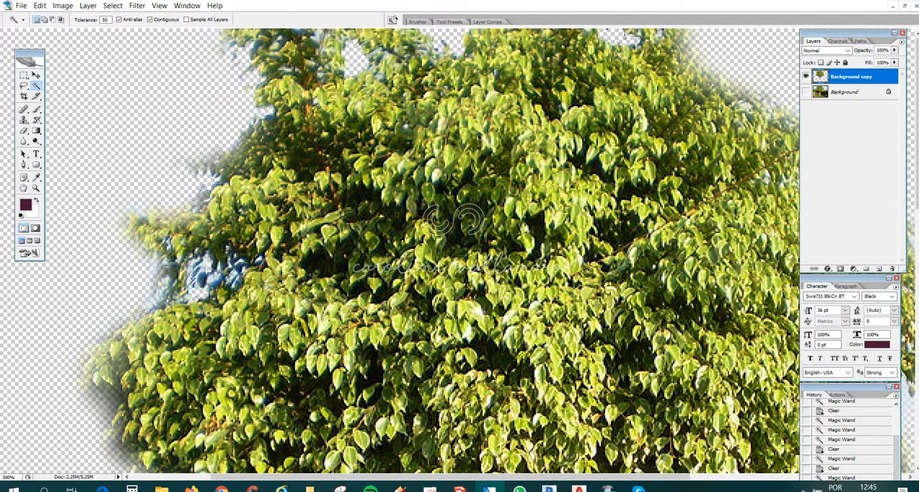
{"action": "key", "text": "Delete"}
{"action": "left_click", "coordinate": [214, 277]}
{"action": "key", "text": "Delete"}
{"action": "left_click", "coordinate": [202, 256]}
{"action": "left_click", "coordinate": [197, 259]}
{"action": "key", "text": "Delete"}
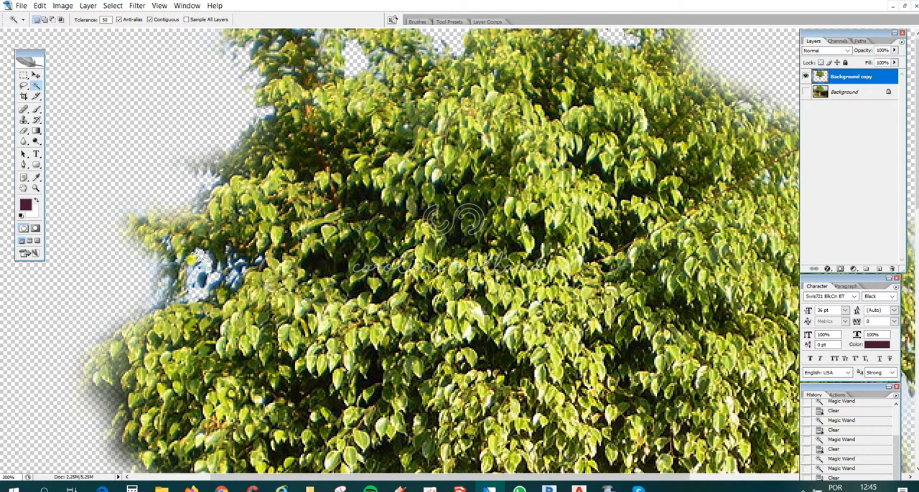
{"action": "left_click", "coordinate": [189, 265]}
{"action": "key", "text": "Delete"}
{"action": "left_click", "coordinate": [192, 269]}
{"action": "key", "text": "Delete"}
- Extend the clearing of that blue patch to its outer fringe and its inner, right-hand part
{"action": "key", "text": "Delete"}
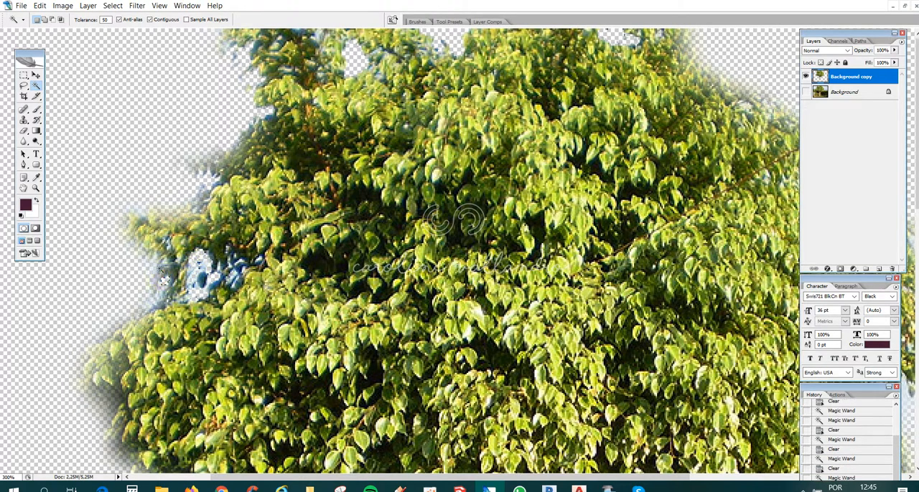
{"action": "left_click", "coordinate": [156, 272]}
{"action": "key", "text": "Delete"}
{"action": "left_click", "coordinate": [227, 276]}
{"action": "left_click", "coordinate": [217, 279]}
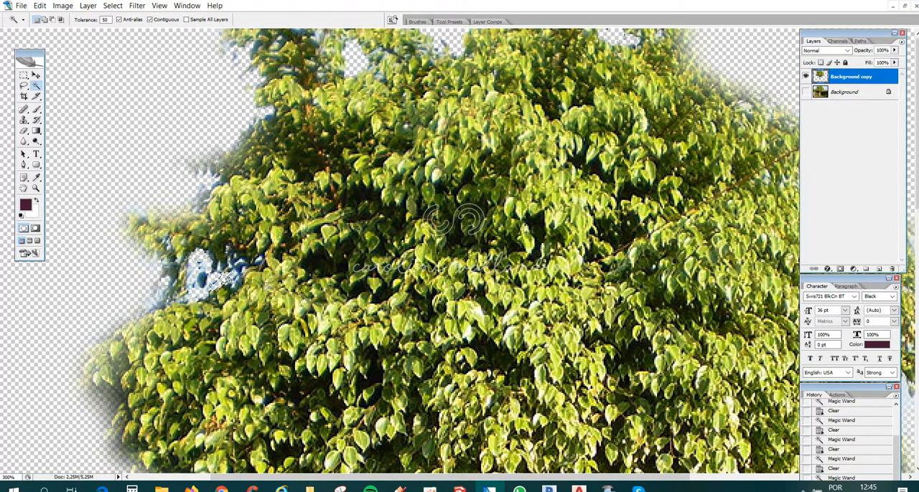
{"action": "key", "text": "Delete"}
{"action": "left_click", "coordinate": [234, 265]}
{"action": "key", "text": "Delete"}
{"action": "key", "text": "Delete"}
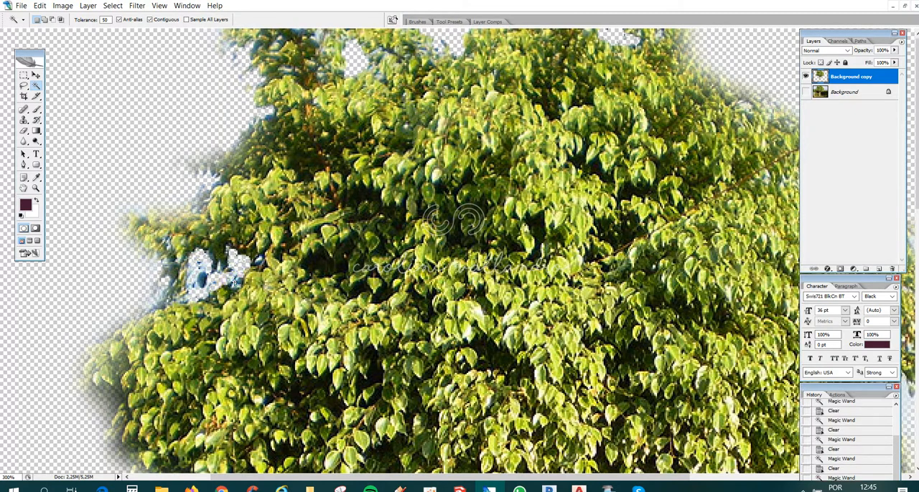
{"action": "left_click", "coordinate": [234, 282]}
{"action": "key", "text": "Delete"}
- Clear the leftover sky in the small gap at the middle of the crown's top edge and deselect
{"action": "left_click", "coordinate": [438, 47]}
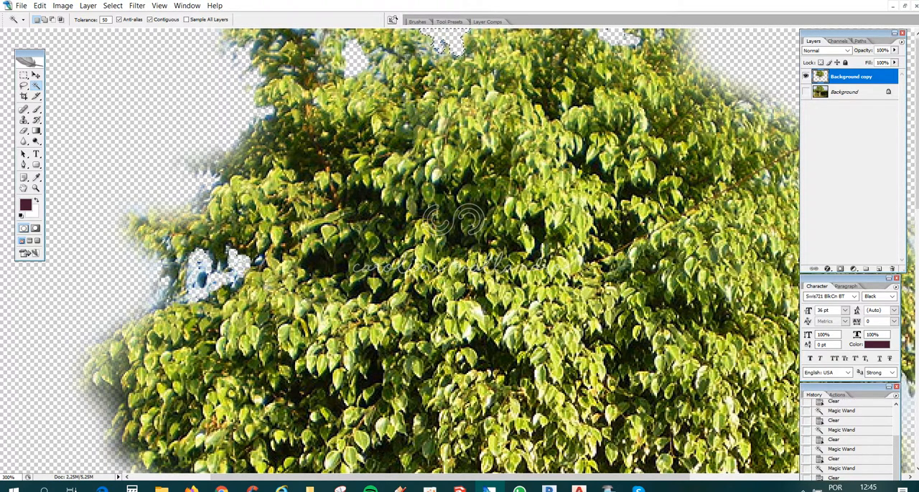
{"action": "key", "text": "Delete"}
{"action": "key", "text": "ctrl+d"}
- Clear the hazy fringe and adjoining foliage on the crown's upper-right slope with Magic Wand selections, and deselect
{"action": "left_click", "coordinate": [744, 107]}
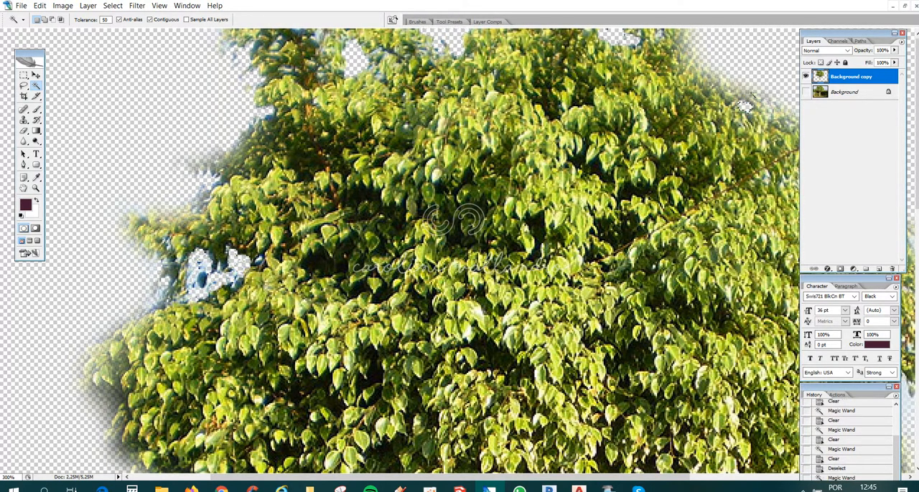
{"action": "key", "text": "Delete"}
{"action": "left_click", "coordinate": [763, 85]}
{"action": "key", "text": "Delete"}
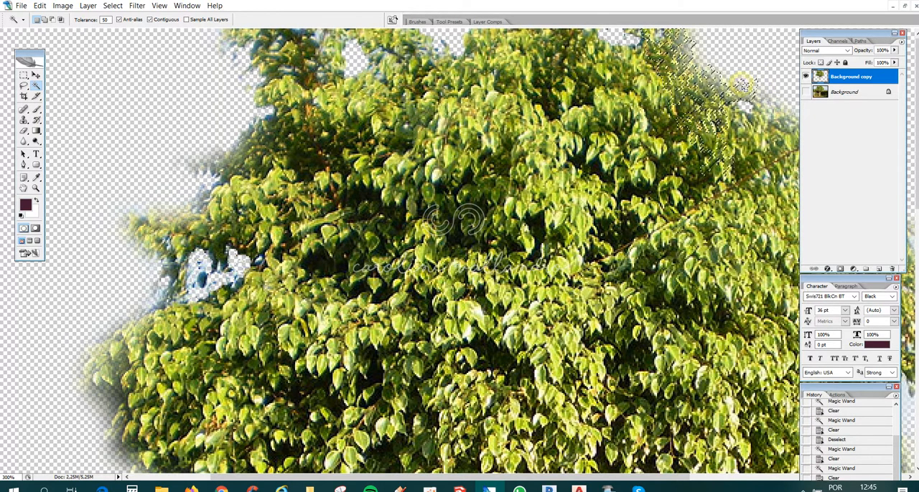
{"action": "left_click", "coordinate": [741, 86]}
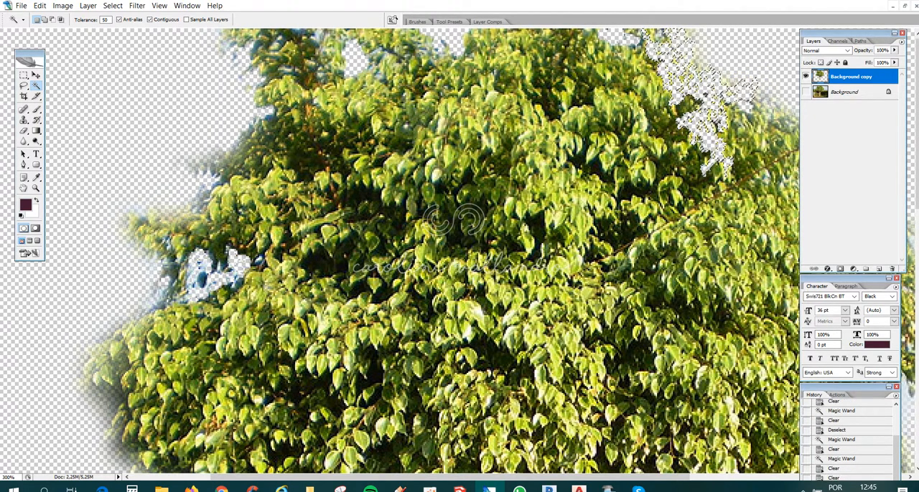
{"action": "key", "text": "ctrl+minus"}
{"action": "key", "text": "ctrl+minus"}
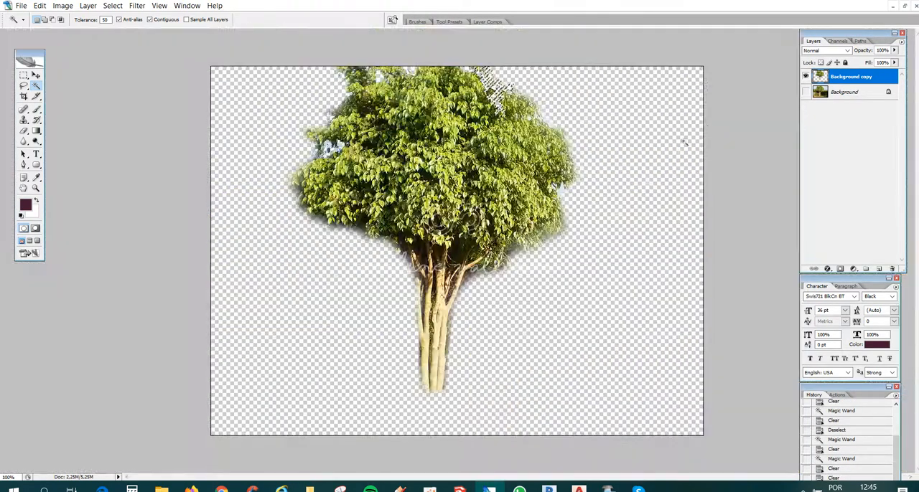
{"action": "key", "text": "ctrl+d"}
- Clear the sky remnants and haze along the crown's right edge with Magic Wand selections
{"action": "left_click", "coordinate": [545, 119]}
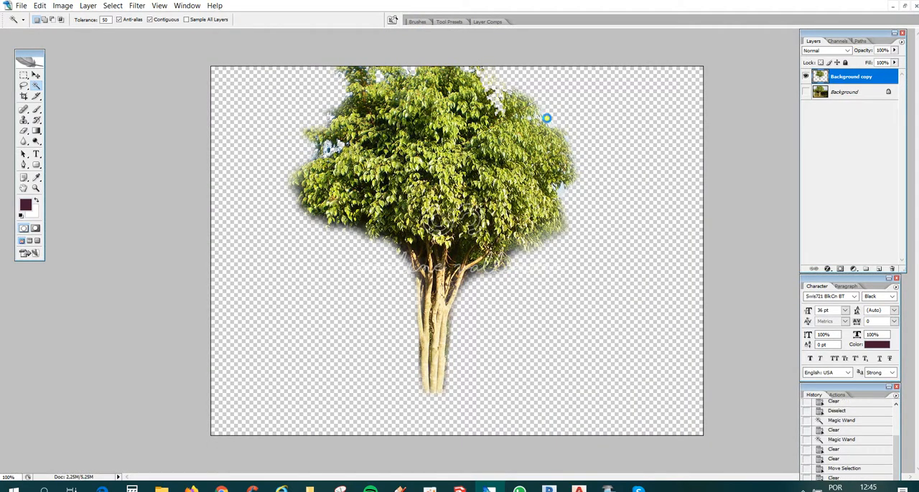
{"action": "left_click", "coordinate": [563, 190]}
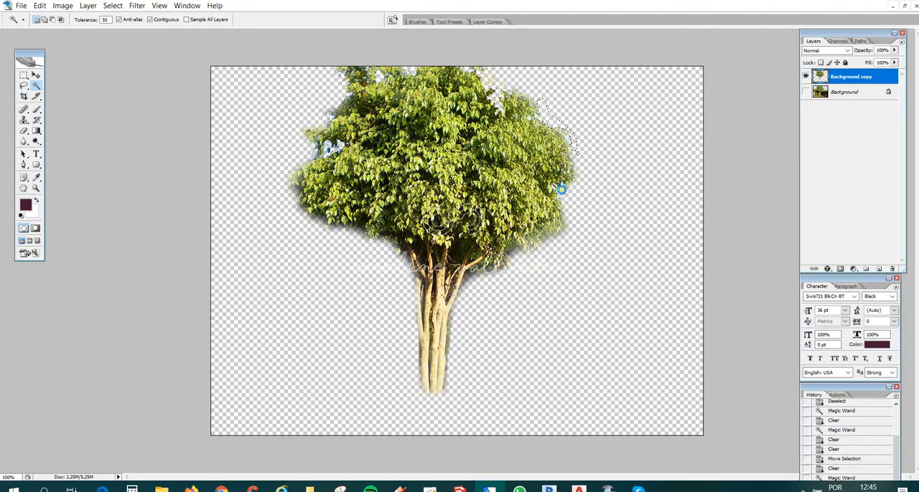
{"action": "key", "text": "Delete"}
{"action": "left_click", "coordinate": [560, 219]}
{"action": "left_click", "coordinate": [565, 229]}
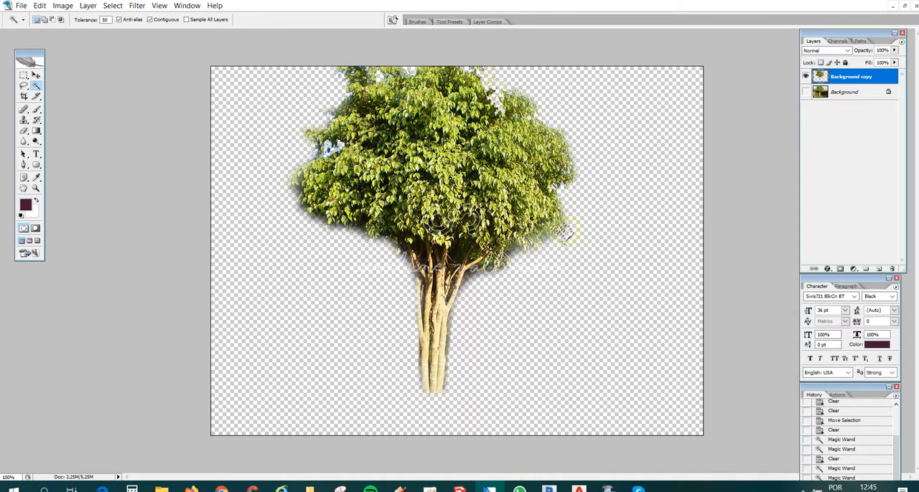
{"action": "key", "text": "Delete"}
- Clear the soft fringe under the crown's lower-right edge with Magic Wand selections
{"action": "left_click", "coordinate": [551, 235]}
{"action": "left_click", "coordinate": [541, 247]}
{"action": "left_click", "coordinate": [547, 235]}
{"action": "key", "text": "Delete"}
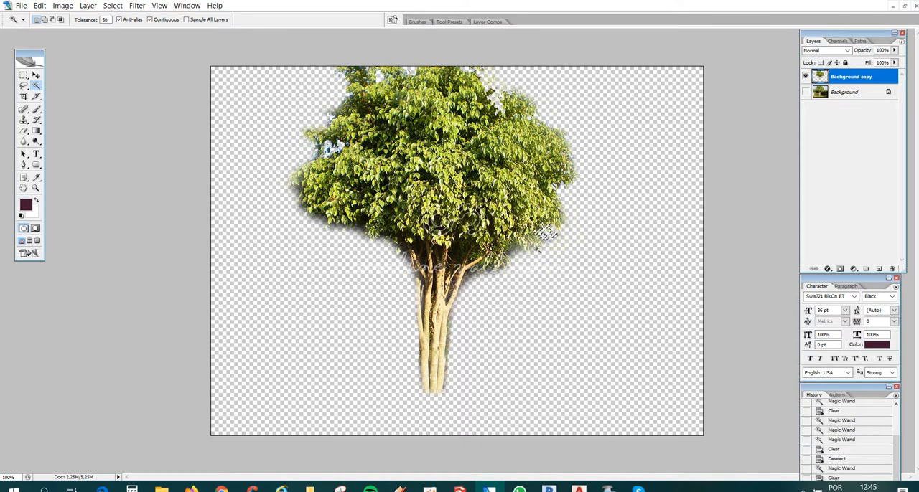
{"action": "left_click", "coordinate": [524, 256]}
{"action": "key", "text": "Delete"}
- Clear the shadowy fringe below the right-hand branches and along the trunk's right side with Magic Wand selections
{"action": "left_click", "coordinate": [502, 272]}
{"action": "left_click", "coordinate": [501, 274]}
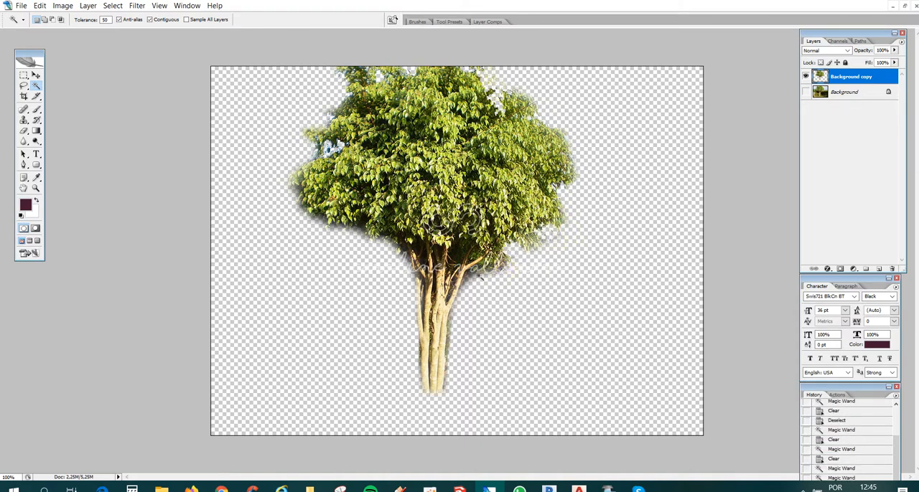
{"action": "key", "text": "Delete"}
{"action": "left_click", "coordinate": [495, 276]}
{"action": "key", "text": "Delete"}
{"action": "left_click", "coordinate": [494, 276]}
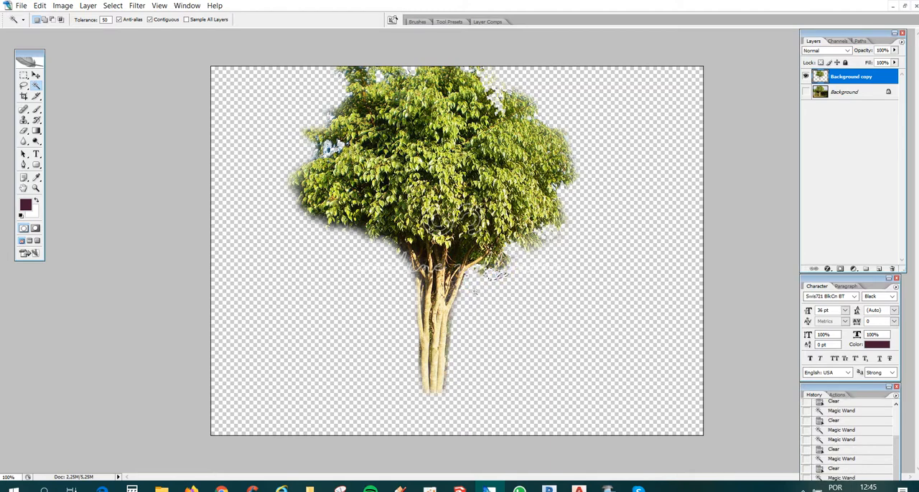
{"action": "key", "text": "Delete"}
{"action": "left_click", "coordinate": [451, 319]}
{"action": "key", "text": "Delete"}
- Try clearing the dark shadow beneath the crown's left side at tolerance 50 and undo the deletion
{"action": "left_click", "coordinate": [403, 263]}
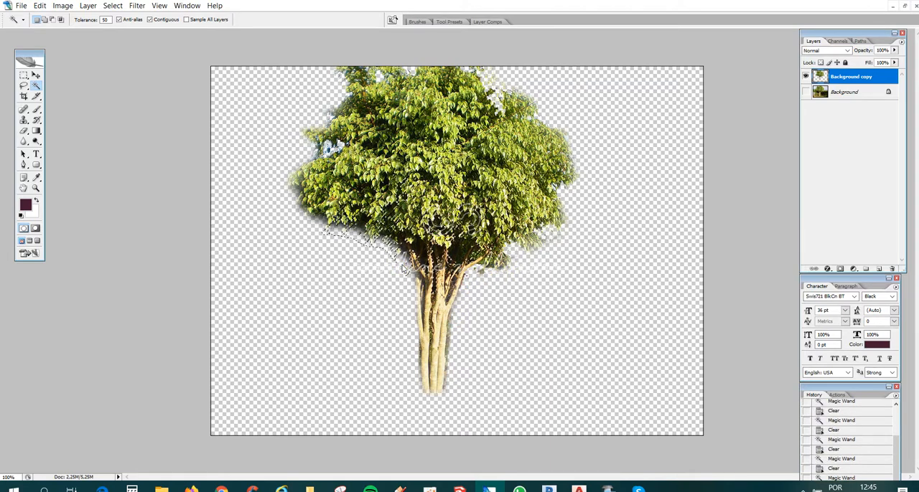
{"action": "key", "text": "Delete"}
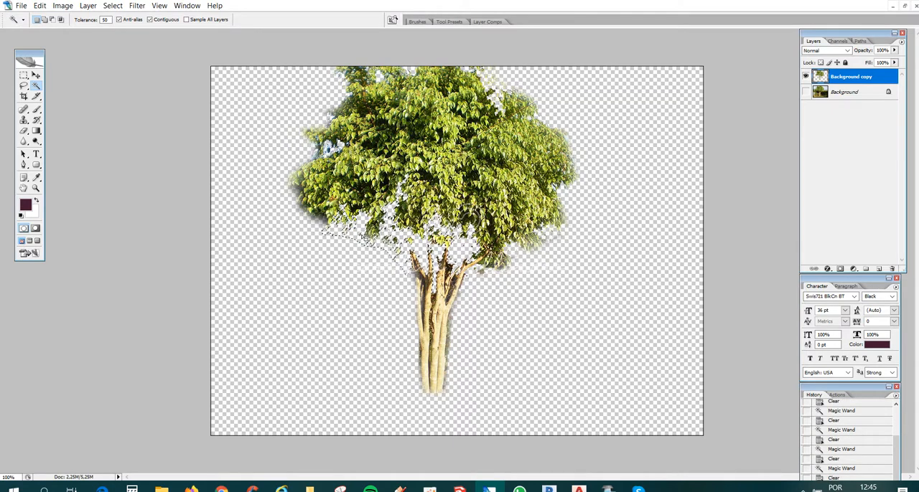
{"action": "key", "text": "ctrl+z"}
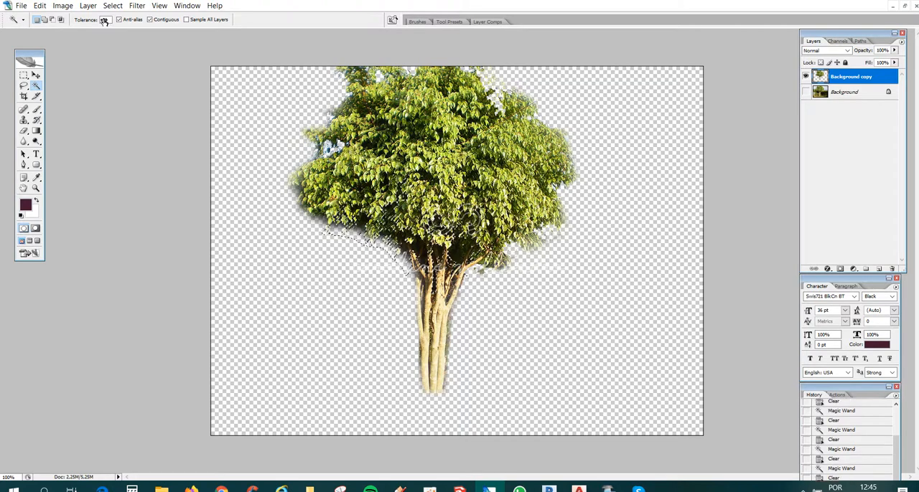
- Lower the Magic Wand tolerance to 30 and clear the dark shadow beneath the crown left of the trunk
{"action": "key", "text": "Delete"}
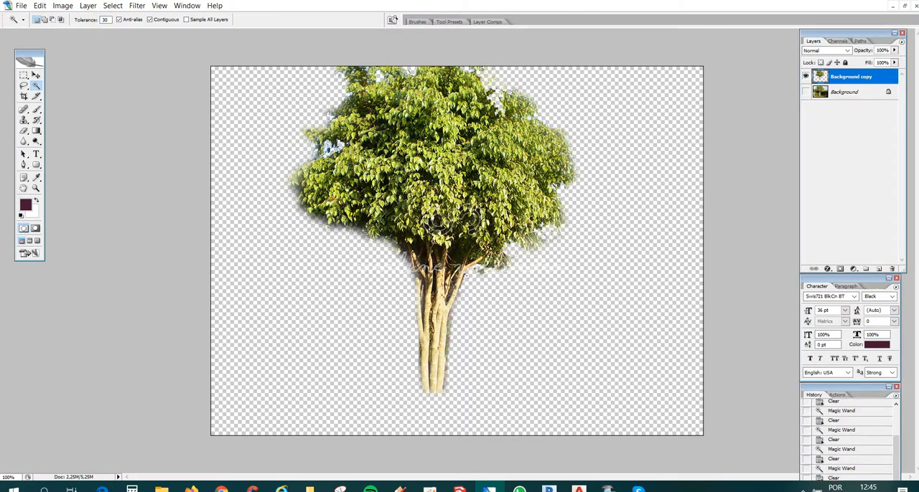
{"action": "left_click", "coordinate": [358, 226]}
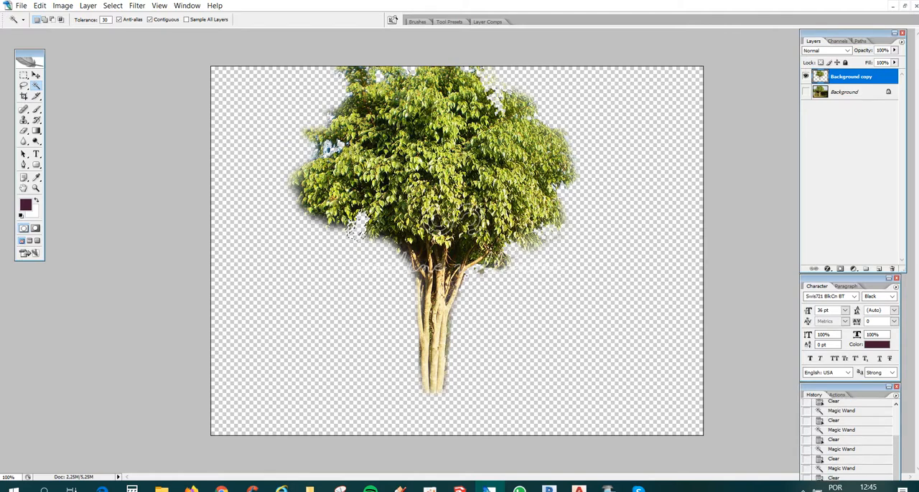
{"action": "left_click", "coordinate": [399, 261]}
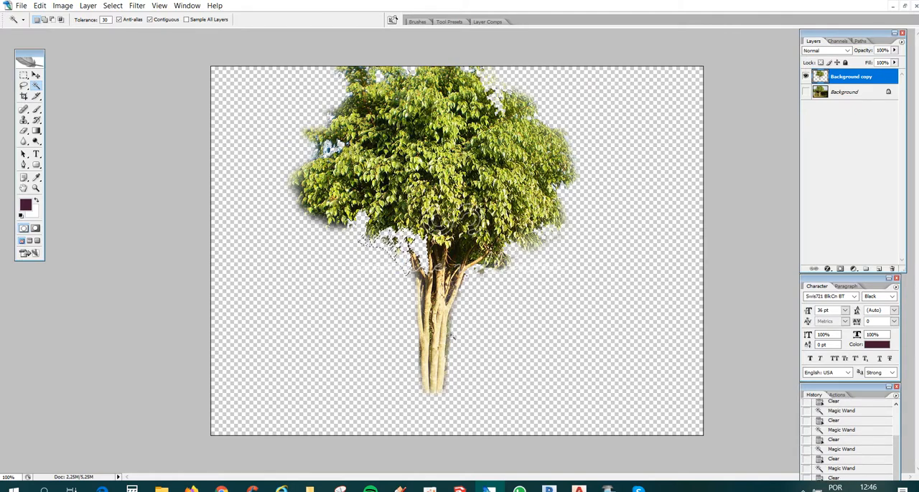
- Clear the remaining shadow beneath the crown's left side and beside the trunk with the Magic Wand
{"action": "left_click", "coordinate": [452, 331]}
{"action": "key", "text": "Delete"}
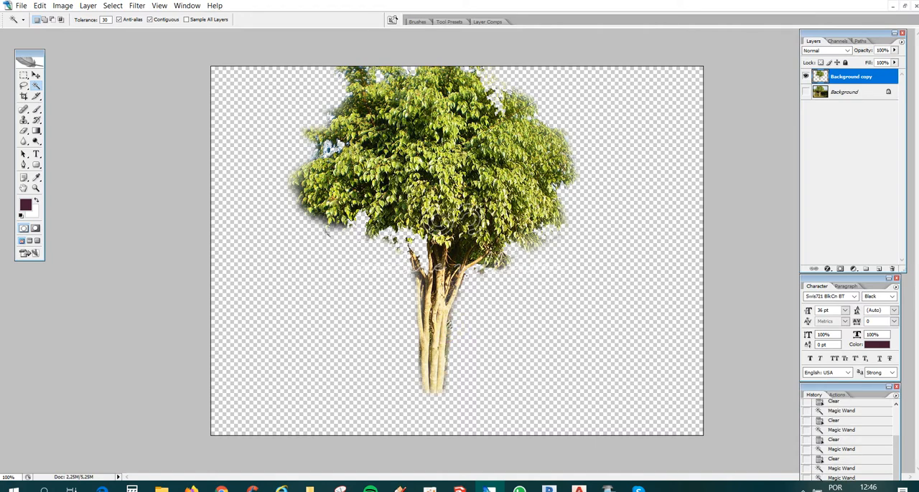
{"action": "key", "text": "Delete"}
- Clear the dark fringe around the crown's lower-left edge with Magic Wand selections at tolerance 30
{"action": "left_click", "coordinate": [337, 229]}
{"action": "left_click", "coordinate": [336, 228]}
{"action": "left_click", "coordinate": [312, 218]}
{"action": "key", "text": "Delete"}
{"action": "left_click", "coordinate": [303, 208]}
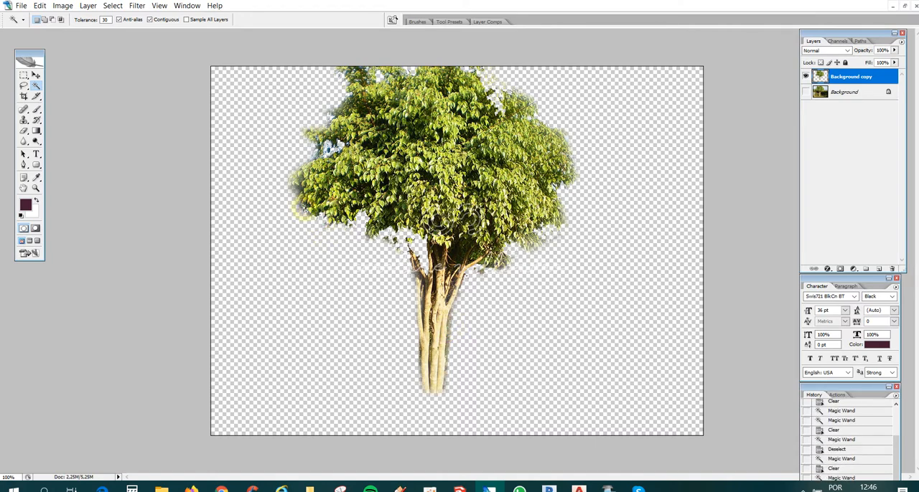
{"action": "key", "text": "Delete"}
{"action": "left_click", "coordinate": [295, 190]}
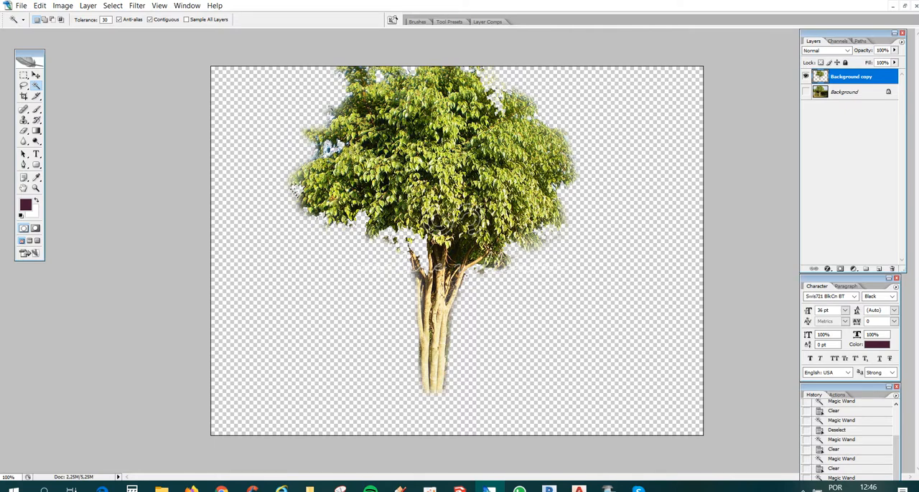
{"action": "left_click", "coordinate": [329, 108]}
{"action": "left_click", "coordinate": [331, 114]}
- Lasso and clear the stray leaves and fringe along both sides of the trunk with a 10 px feather
{"action": "left_click", "coordinate": [24, 85]}
{"action": "left_click", "coordinate": [77, 86]}
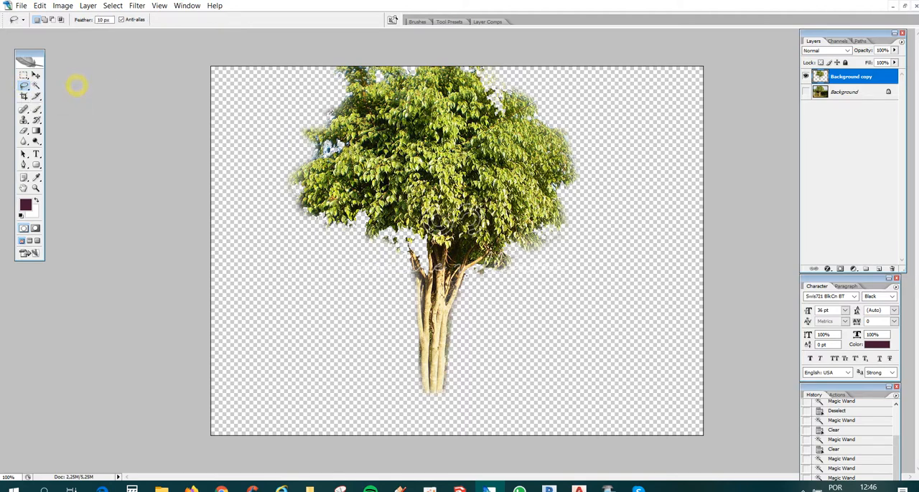
{"action": "left_click_drag", "start_coordinate": [376, 237], "coordinate": [406, 236]}
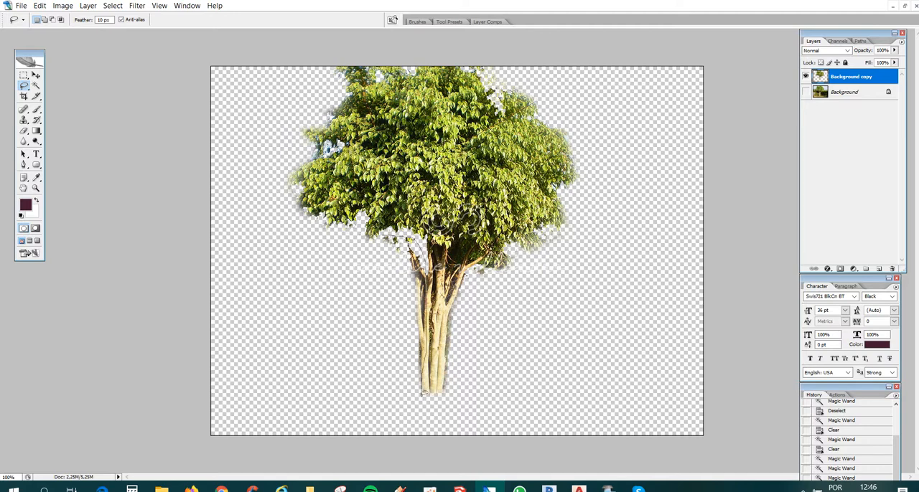
{"action": "left_click_drag", "start_coordinate": [422, 395], "coordinate": [424, 393]}
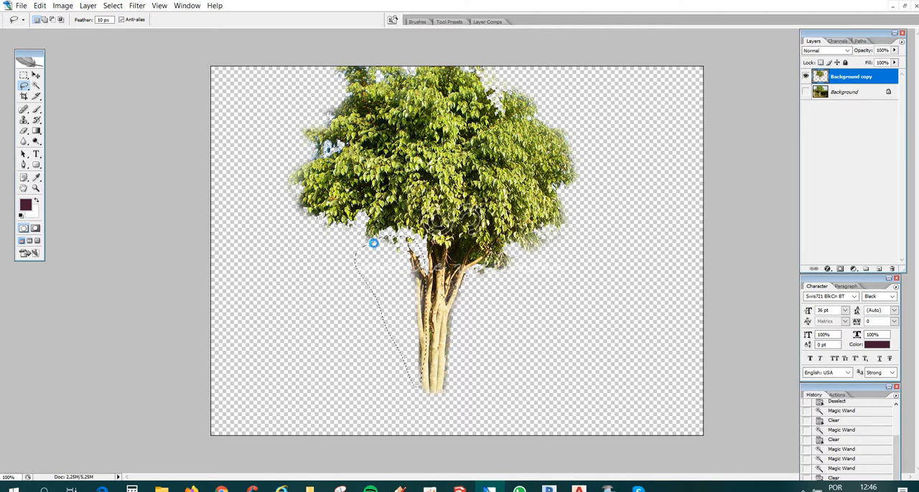
{"action": "key", "text": "Delete"}
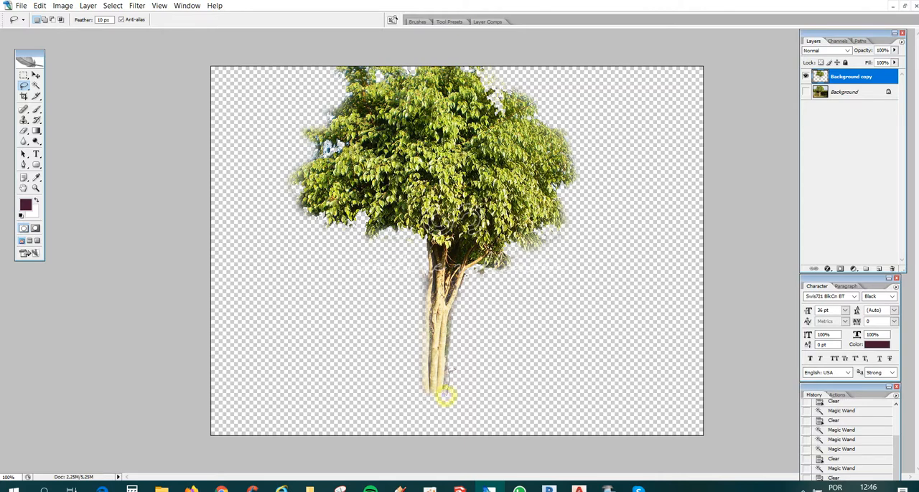
{"action": "mouse_move", "coordinate": [456, 280]}
{"action": "left_mouse_down"}
{"action": "mouse_move", "coordinate": [480, 374]}
{"action": "mouse_move", "coordinate": [472, 404]}
{"action": "left_mouse_up"}
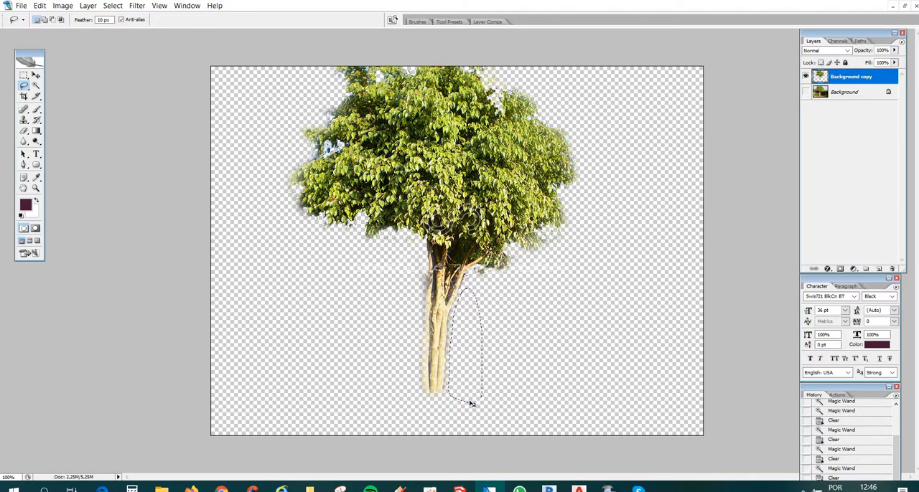
{"action": "key", "text": "Delete"}
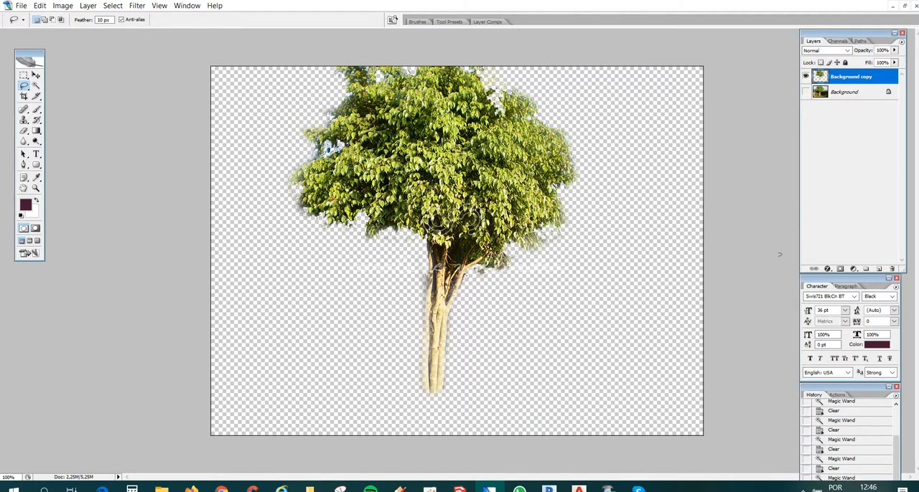
- Copy the whole tree cutout into the facade montage and move its layer to the top of the layer stack
{"action": "key", "text": "ctrl+a"}
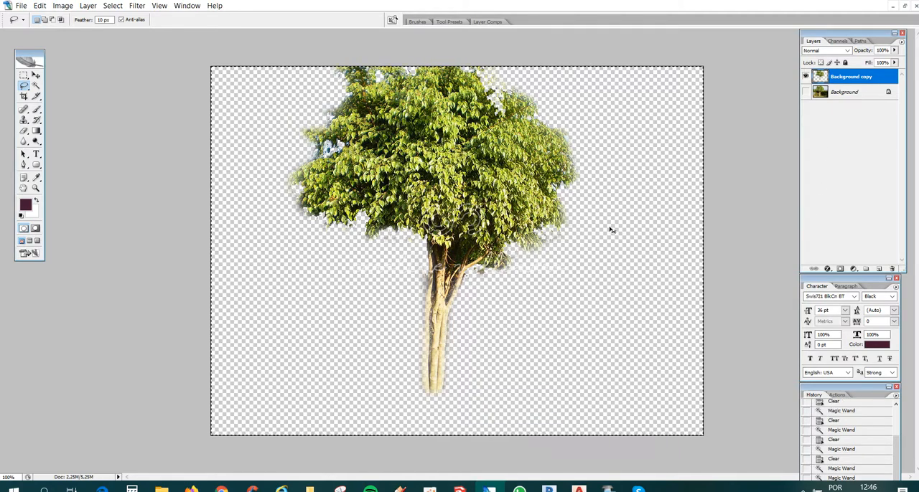
{"action": "left_click", "coordinate": [187, 5]}
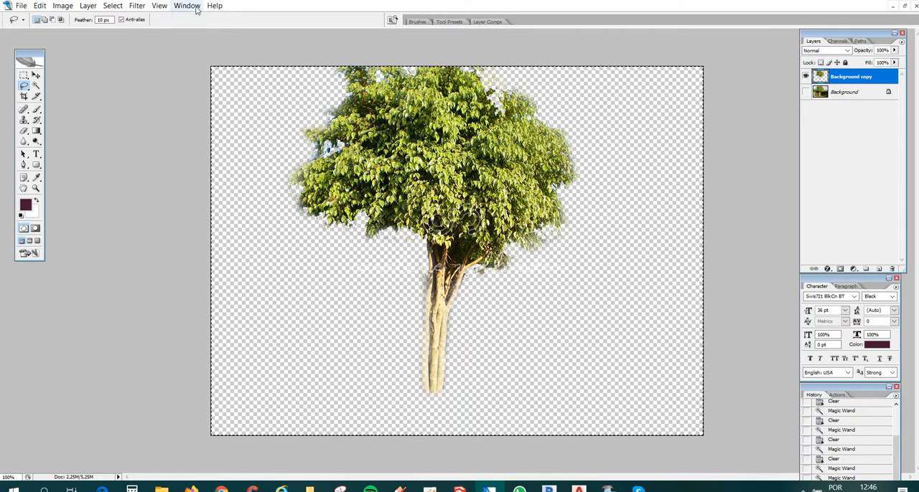
{"action": "left_click", "coordinate": [244, 263]}
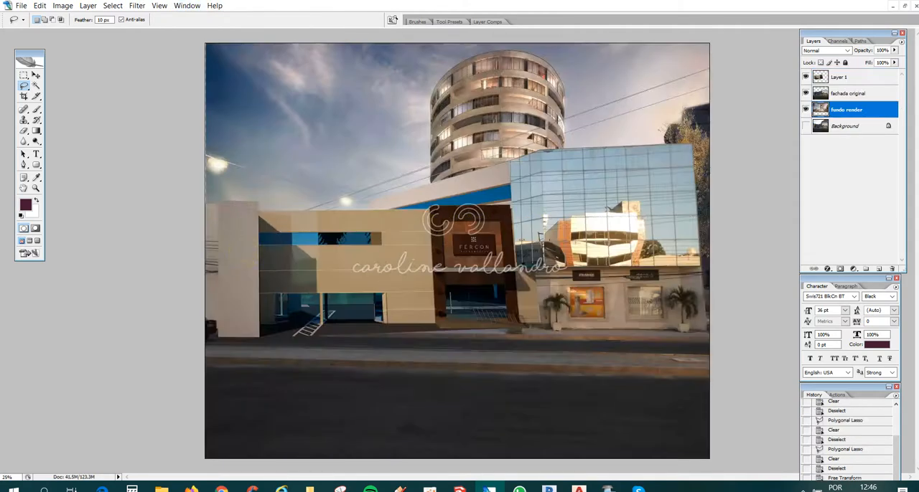
{"action": "key", "text": "ctrl+v"}
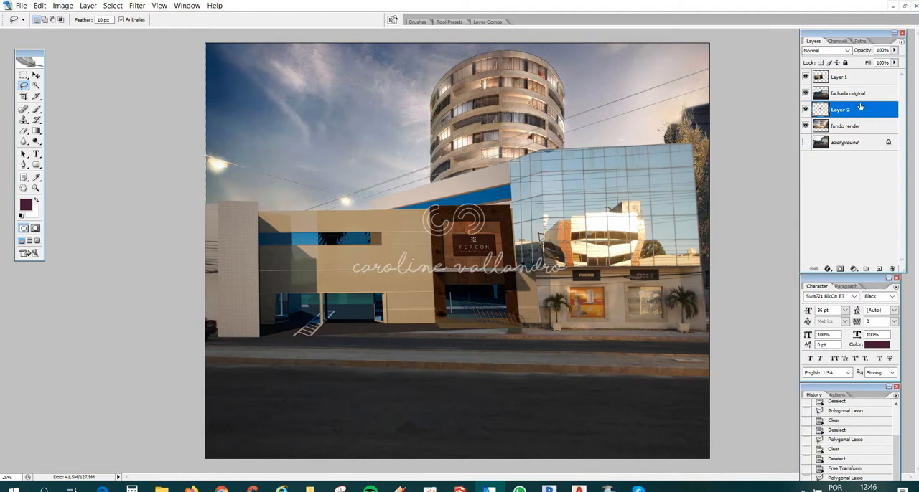
{"action": "left_click_drag", "start_coordinate": [853, 110], "coordinate": [847, 79]}
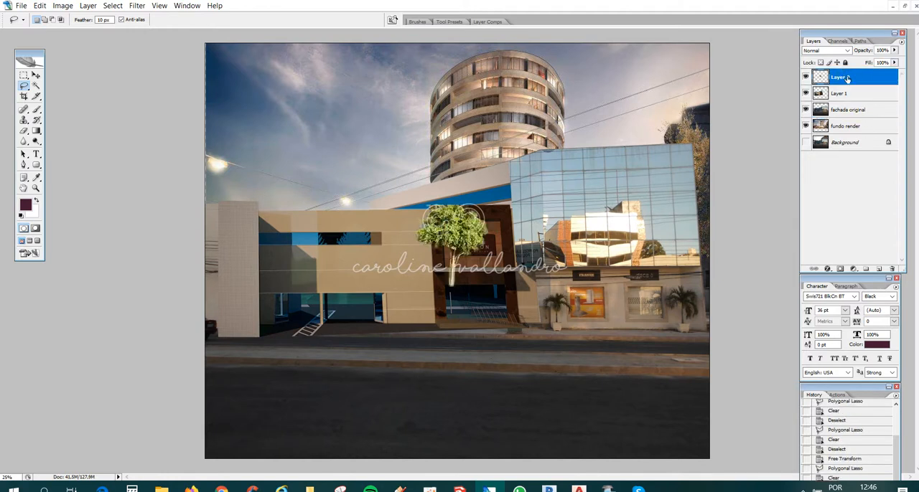
- Scale the pasted tree to about 256% and place it on the median in front of the glass building
{"action": "left_click", "coordinate": [37, 75]}
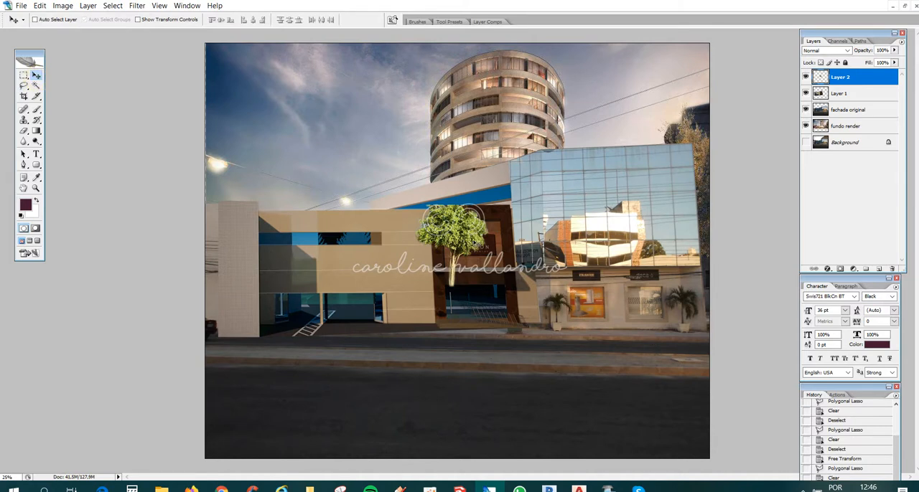
{"action": "left_click_drag", "start_coordinate": [476, 245], "coordinate": [639, 327]}
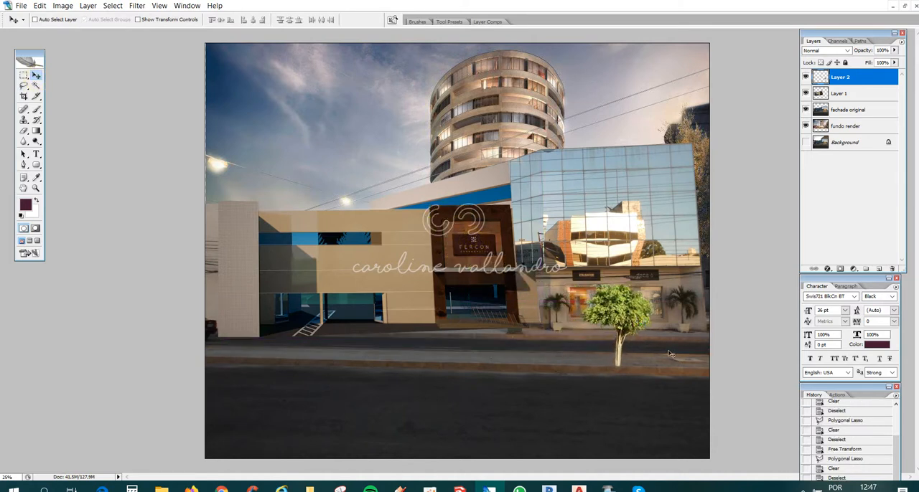
{"action": "key", "text": "ctrl+t"}
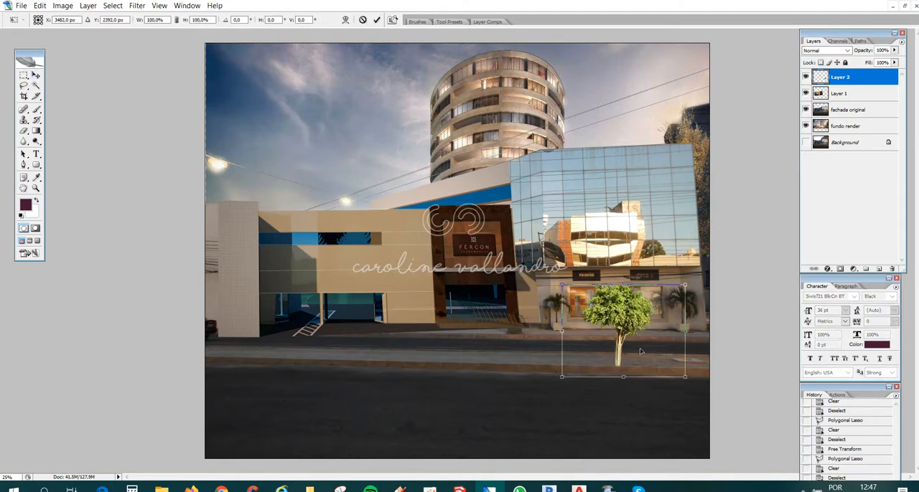
{"action": "left_click_drag", "start_coordinate": [561, 283], "coordinate": [370, 141]}
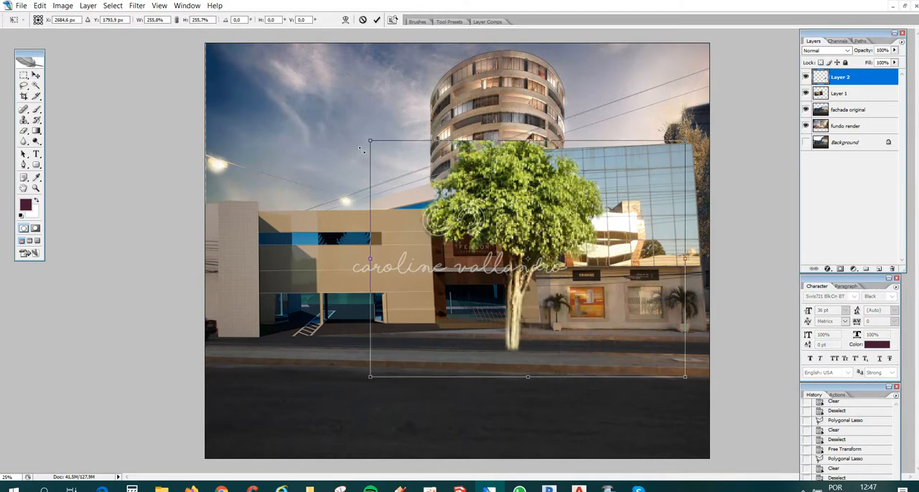
{"action": "left_click", "coordinate": [36, 75]}
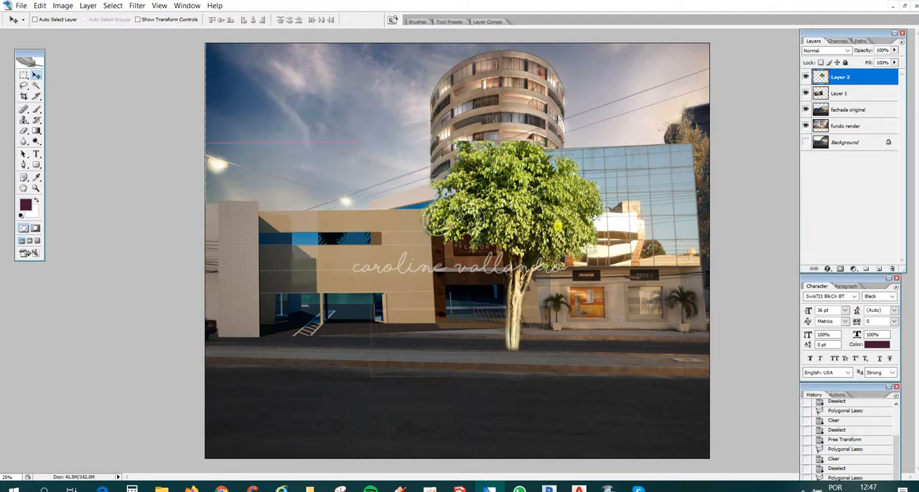
{"action": "left_click_drag", "start_coordinate": [567, 237], "coordinate": [672, 231]}
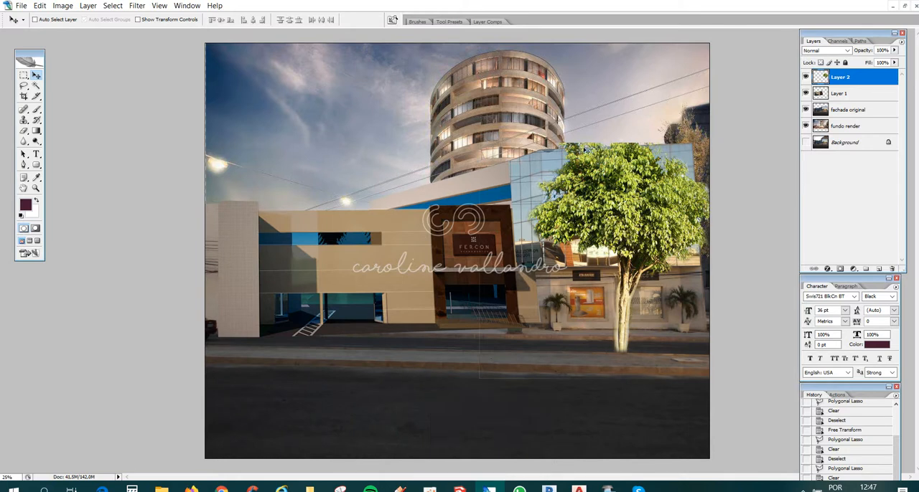
{"action": "left_click_drag", "start_coordinate": [585, 149], "coordinate": [617, 198]}
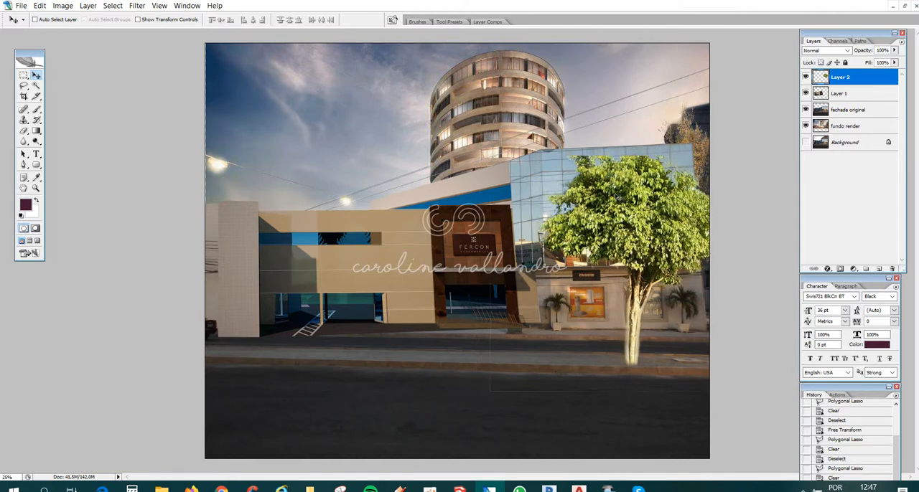
{"action": "left_click_drag", "start_coordinate": [667, 236], "coordinate": [659, 229]}
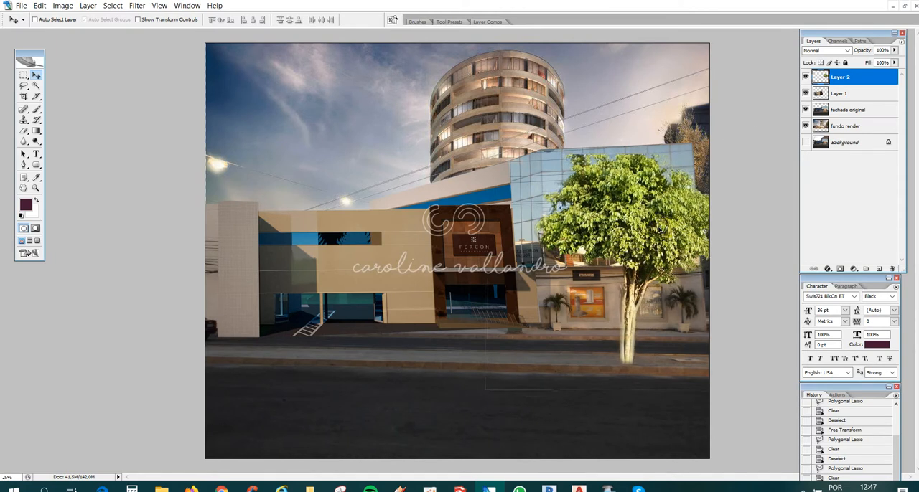
- Lasso and clear the faint leftover outline above the tree's crown on Layer 2
{"action": "left_click", "coordinate": [25, 87]}
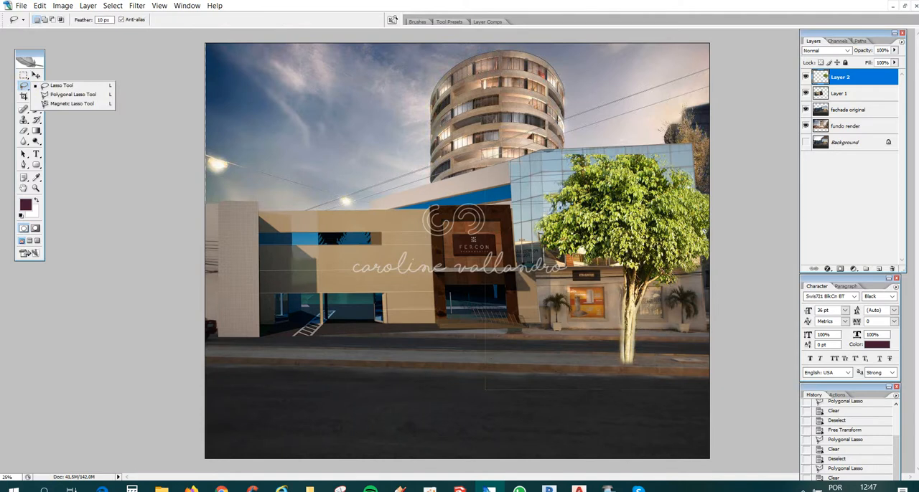
{"action": "mouse_move", "coordinate": [553, 176]}
{"action": "left_mouse_down"}
{"action": "mouse_move", "coordinate": [606, 130]}
{"action": "mouse_move", "coordinate": [541, 94]}
{"action": "mouse_move", "coordinate": [477, 126]}
{"action": "left_mouse_up"}
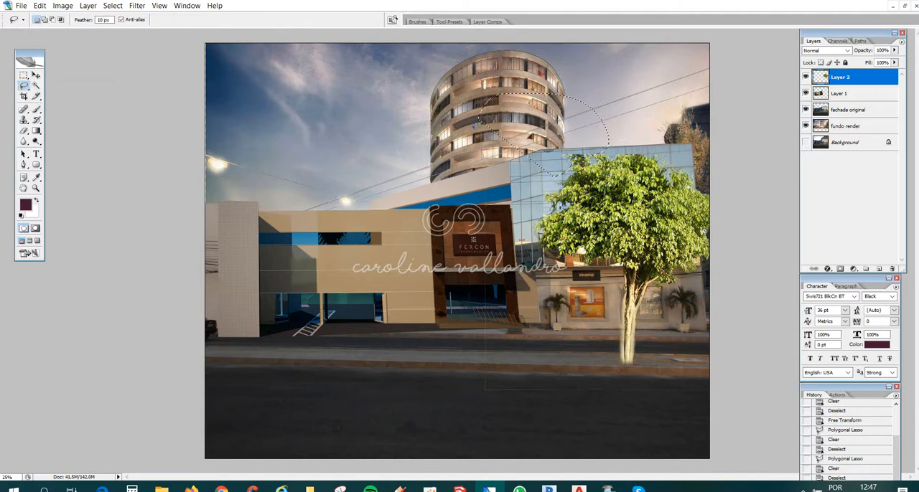
{"action": "key", "text": "Delete"}
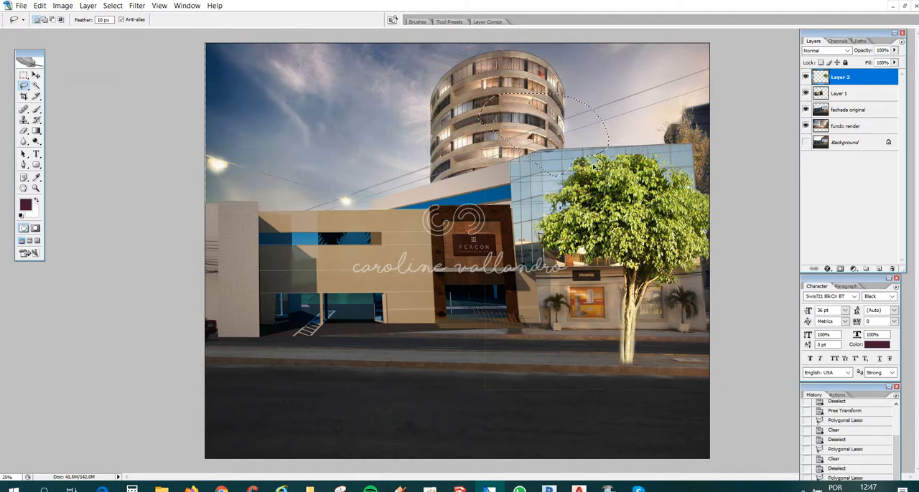
{"action": "key", "text": "ctrl+d"}
{"action": "mouse_move", "coordinate": [683, 154]}
{"action": "left_mouse_down"}
{"action": "mouse_move", "coordinate": [693, 168]}
{"action": "mouse_move", "coordinate": [659, 163]}
{"action": "mouse_move", "coordinate": [652, 147]}
{"action": "mouse_move", "coordinate": [678, 156]}
{"action": "left_mouse_up"}
{"action": "key", "text": "ctrl+d"}
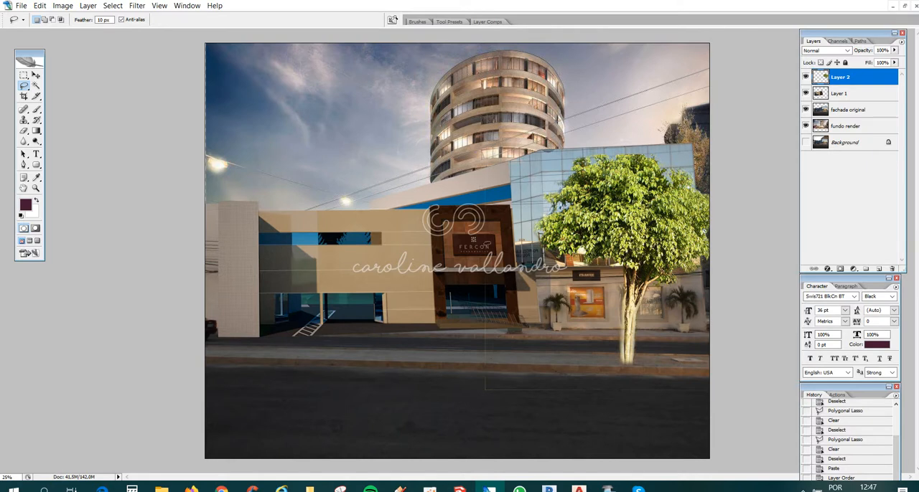
- Lasso and clear the faint rectangular outline left of and below the tree, then deselect
{"action": "mouse_move", "coordinate": [670, 378]}
{"action": "left_mouse_down"}
{"action": "mouse_move", "coordinate": [609, 368]}
{"action": "mouse_move", "coordinate": [530, 287]}
{"action": "mouse_move", "coordinate": [537, 104]}
{"action": "left_mouse_up"}
{"action": "mouse_move", "coordinate": [423, 119]}
{"action": "left_mouse_down"}
{"action": "mouse_move", "coordinate": [418, 285]}
{"action": "mouse_move", "coordinate": [462, 421]}
{"action": "mouse_move", "coordinate": [602, 433]}
{"action": "mouse_move", "coordinate": [689, 414]}
{"action": "left_mouse_up"}
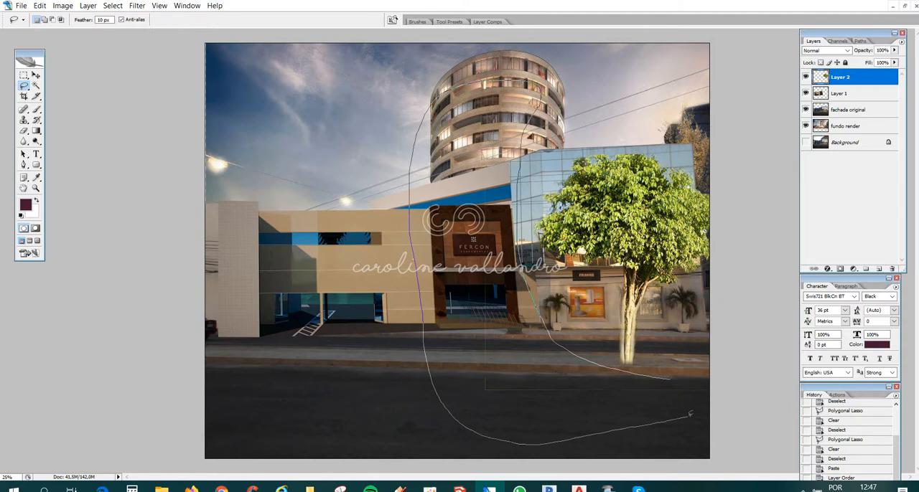
{"action": "left_click_drag", "start_coordinate": [670, 350], "coordinate": [671, 349]}
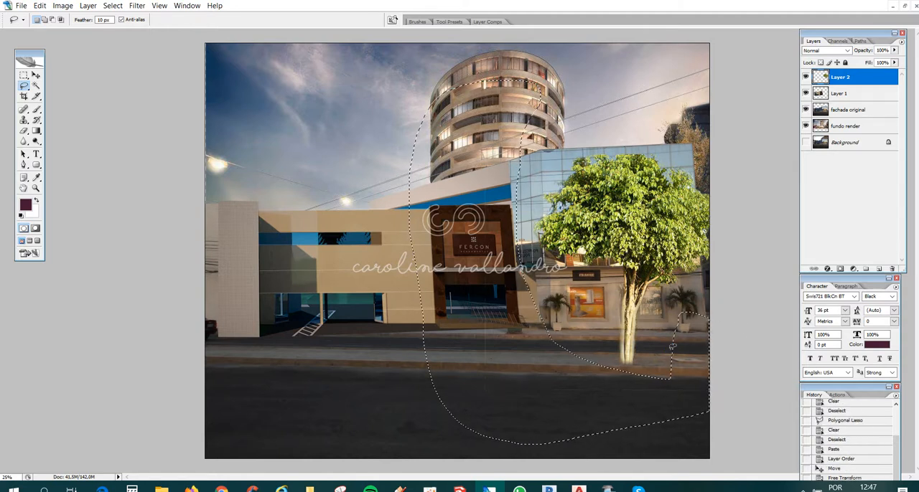
{"action": "key", "text": "ctrl+d"}
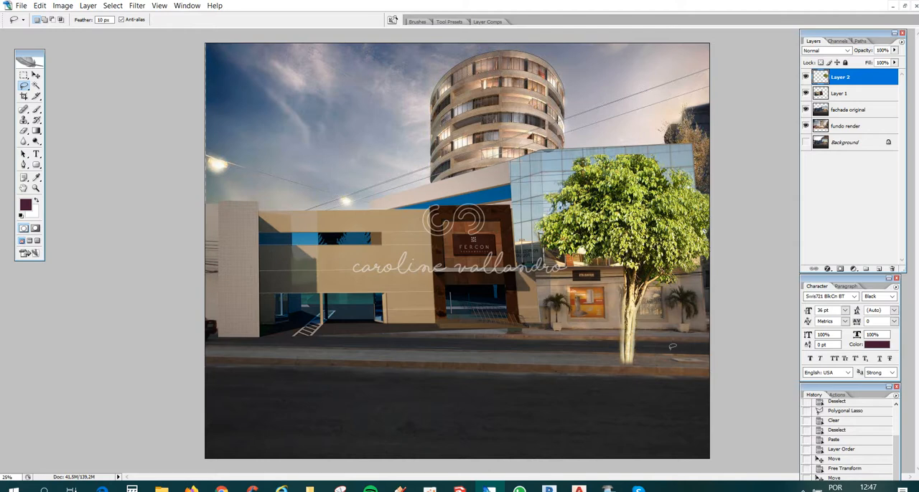
- Browse the course folders from AULA 03 PHOTOSHOP up to UNESC 2018_2 for montage material, and return to the facade montage
{"action": "mouse_move", "coordinate": [161, 488]}
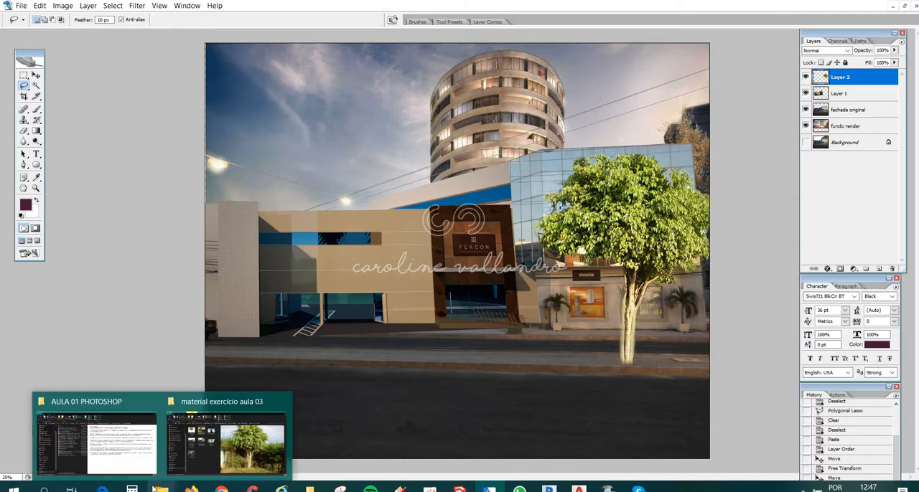
{"action": "left_click", "coordinate": [215, 463]}
{"action": "left_click", "coordinate": [9, 79]}
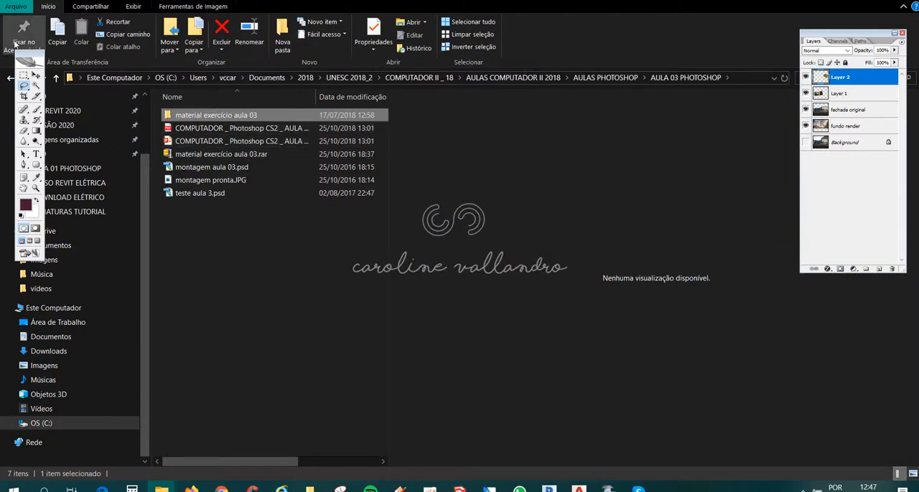
{"action": "left_click", "coordinate": [605, 78]}
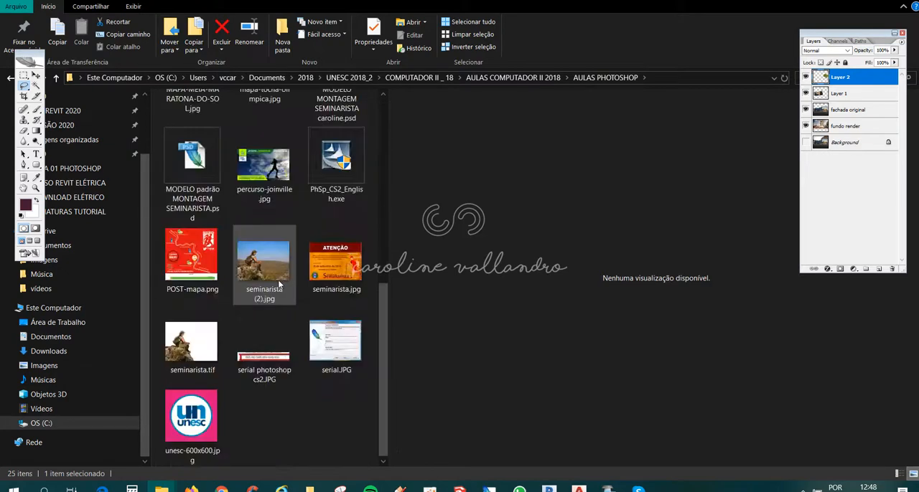
{"action": "scroll", "coordinate": [286, 292], "scroll_direction": "up", "scroll_amount": 6}
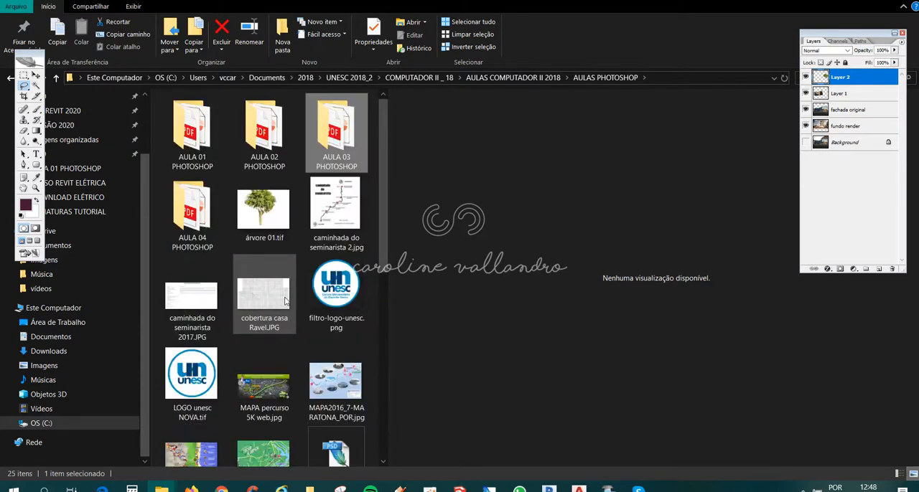
{"action": "left_click", "coordinate": [511, 78]}
{"action": "left_click", "coordinate": [424, 78]}
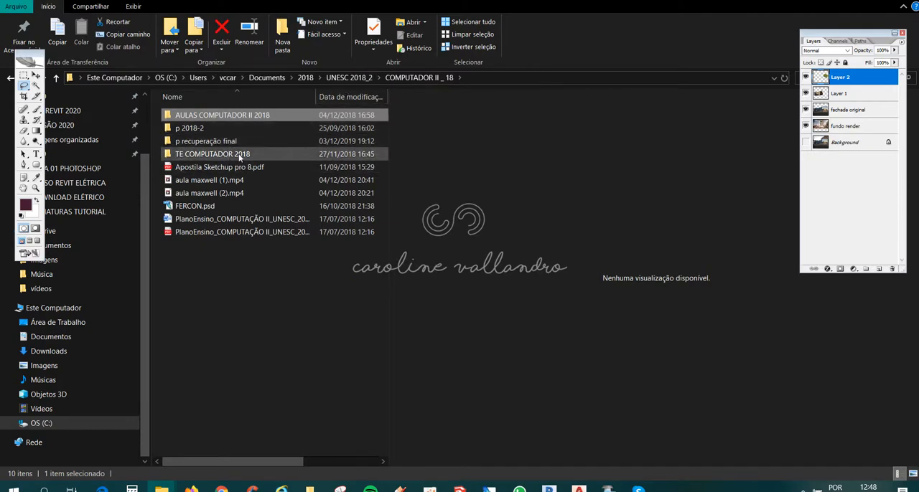
{"action": "left_click", "coordinate": [347, 77]}
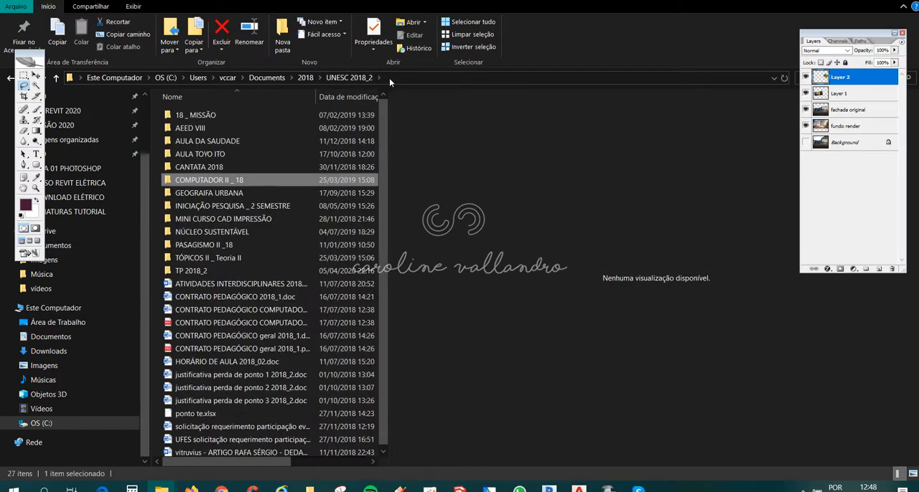
{"action": "left_click", "coordinate": [851, 2]}
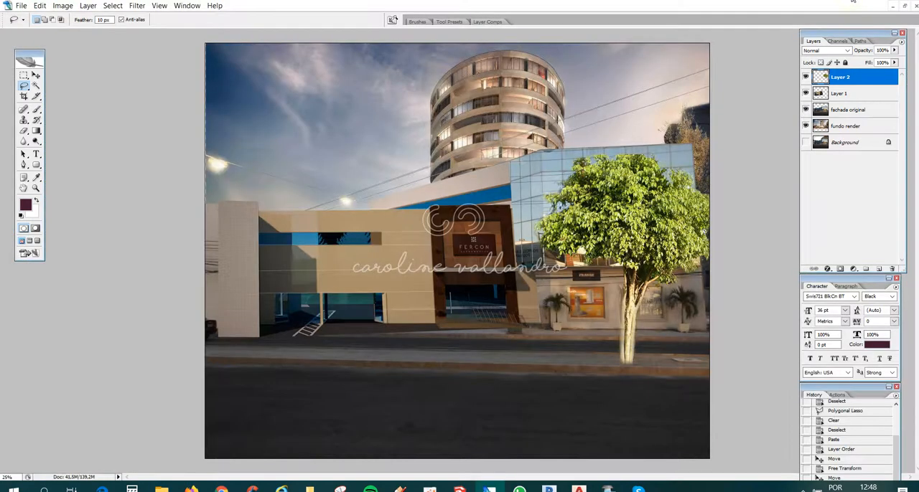
- Switch to Chrome and search Google for "homens de costas" in a new tab, looking over the results
{"action": "left_click", "coordinate": [222, 488]}
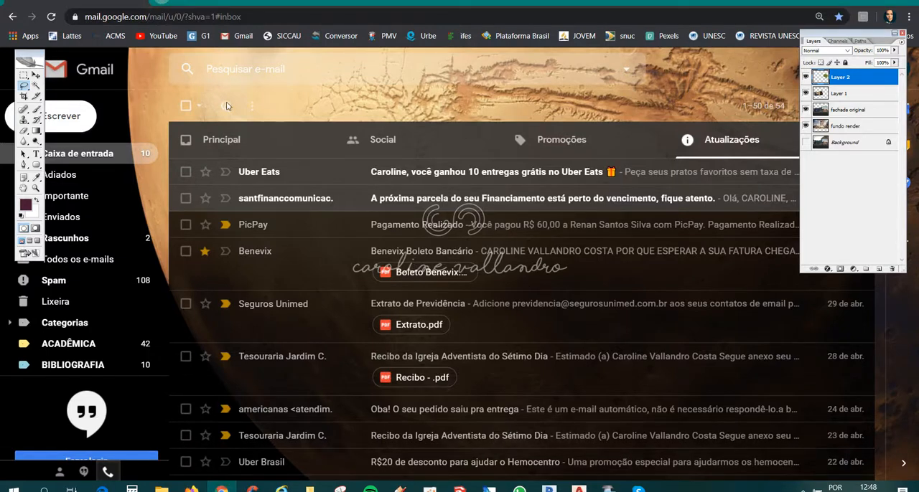
{"action": "left_click", "coordinate": [162, 2]}
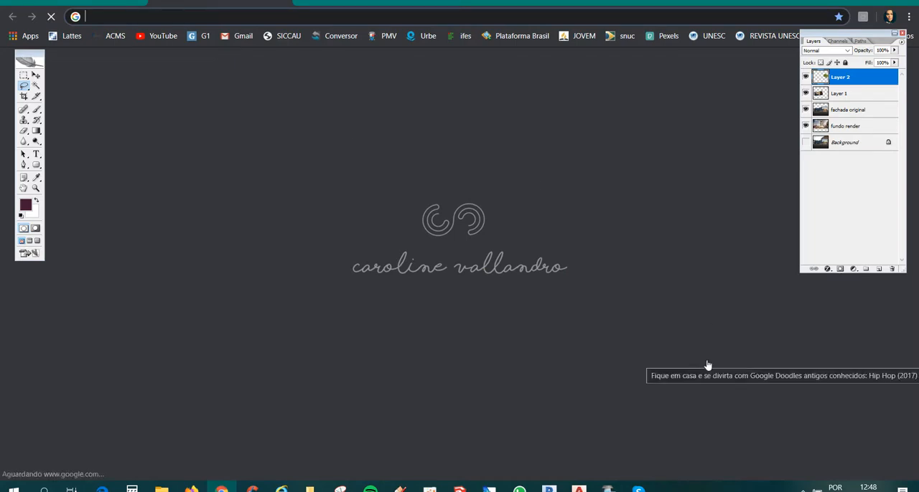
{"action": "left_click", "coordinate": [464, 244]}
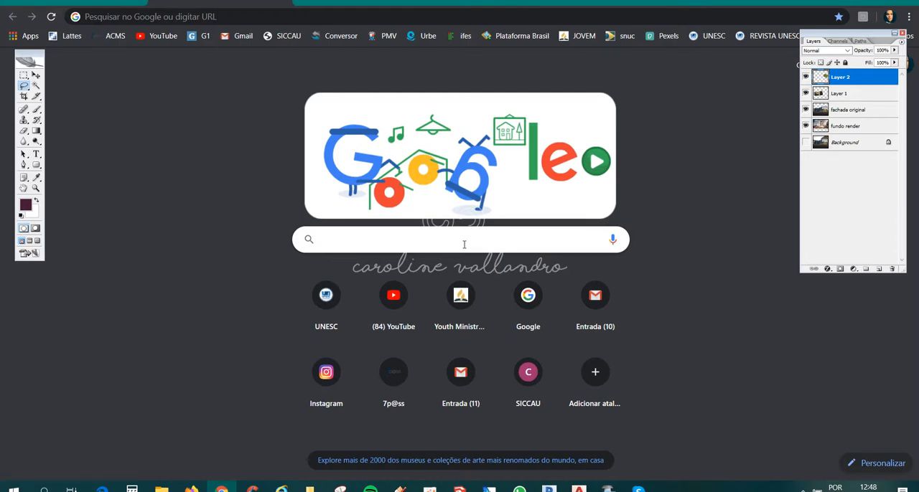
{"action": "type", "text": "homens de "}
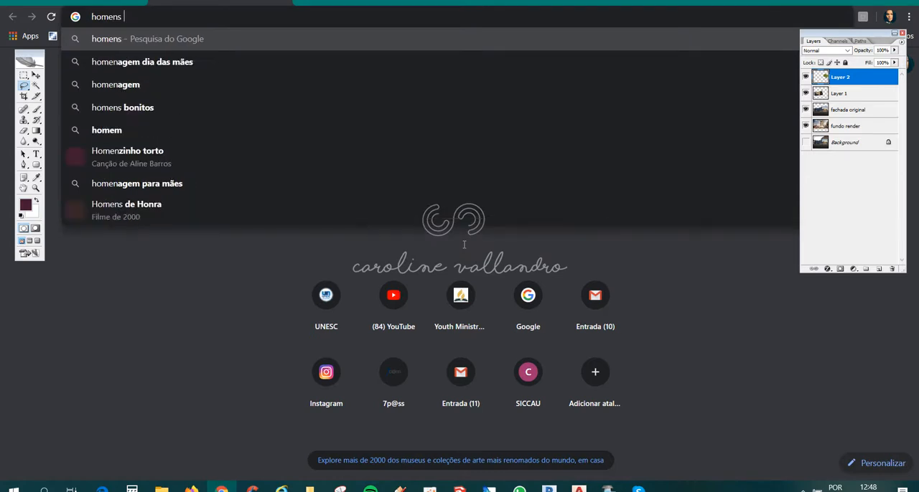
{"action": "type", "text": "costas"}
{"action": "key", "text": "Return"}
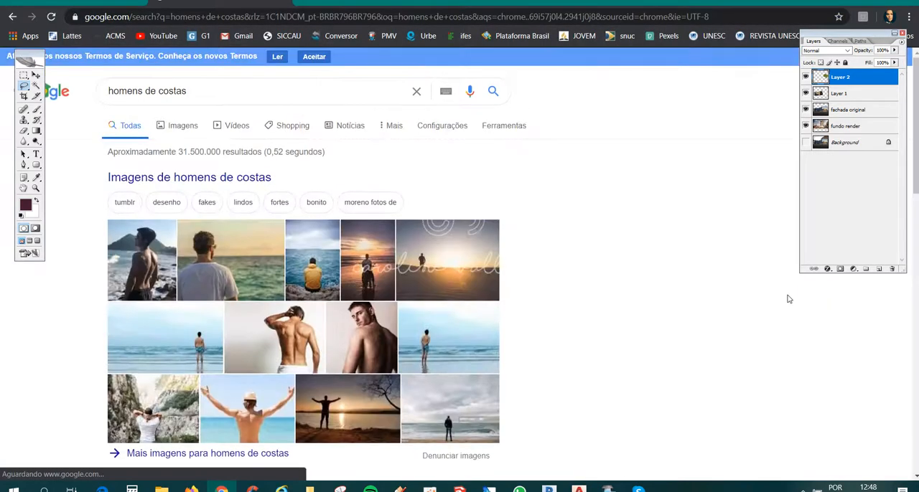
{"action": "scroll", "coordinate": [289, 252], "scroll_direction": "down", "scroll_amount": 2}
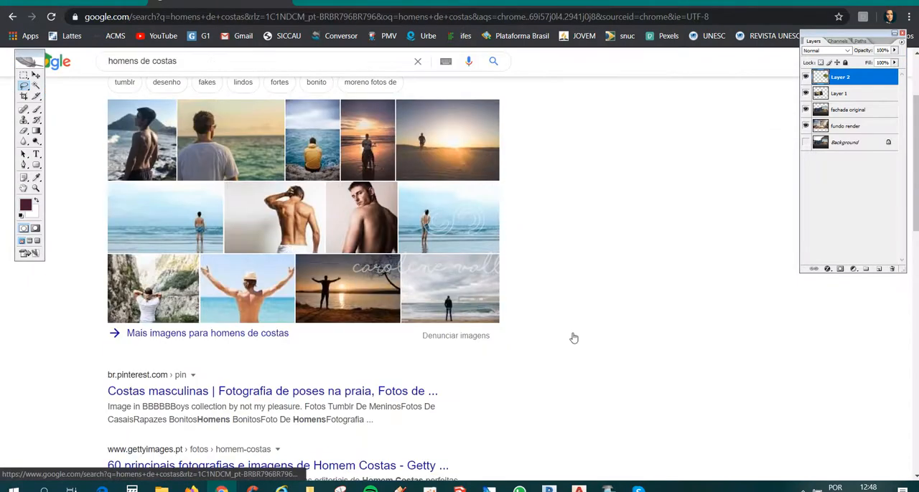
{"action": "scroll", "coordinate": [635, 386], "scroll_direction": "up", "scroll_amount": 2}
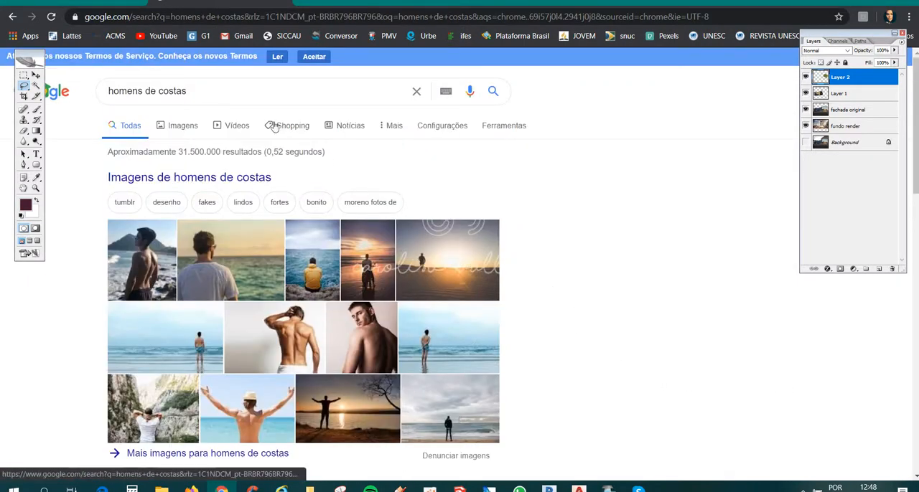
- Change the Google search to "homens de terno" and show the image results
{"action": "double_click", "coordinate": [286, 87]}
{"action": "type", "text": "terno"}
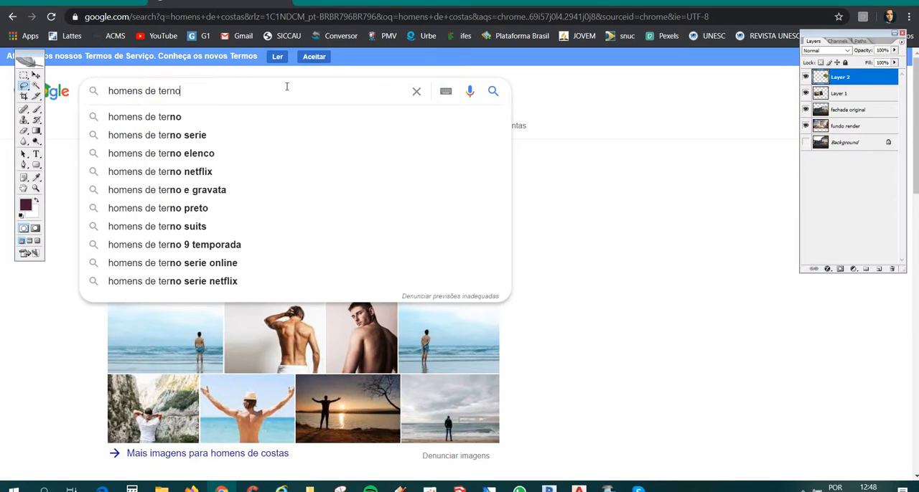
{"action": "key", "text": "Return"}
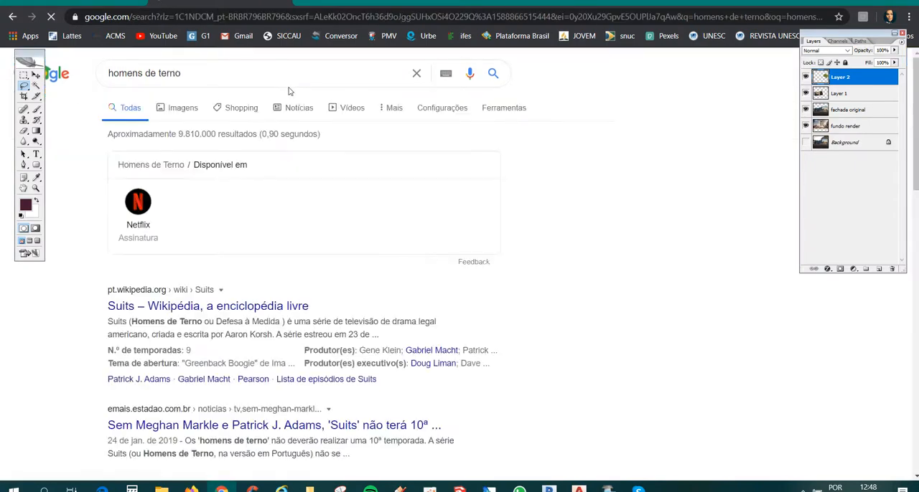
{"action": "scroll", "coordinate": [396, 239], "scroll_direction": "down", "scroll_amount": 5}
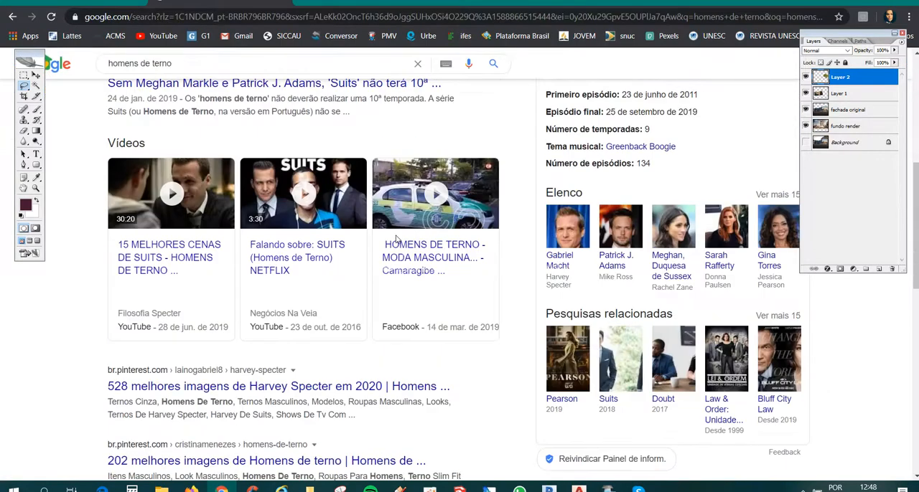
{"action": "scroll", "coordinate": [363, 240], "scroll_direction": "up", "scroll_amount": 5}
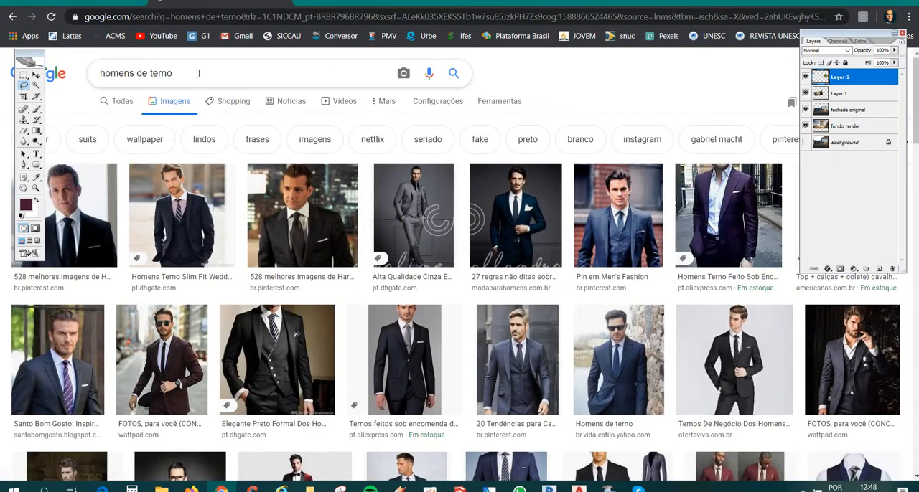
- Refine the image search to "homens de terno .png" and look through the pictures of men in suits
{"action": "left_click", "coordinate": [201, 76]}
{"action": "type", "text": ".pn"}
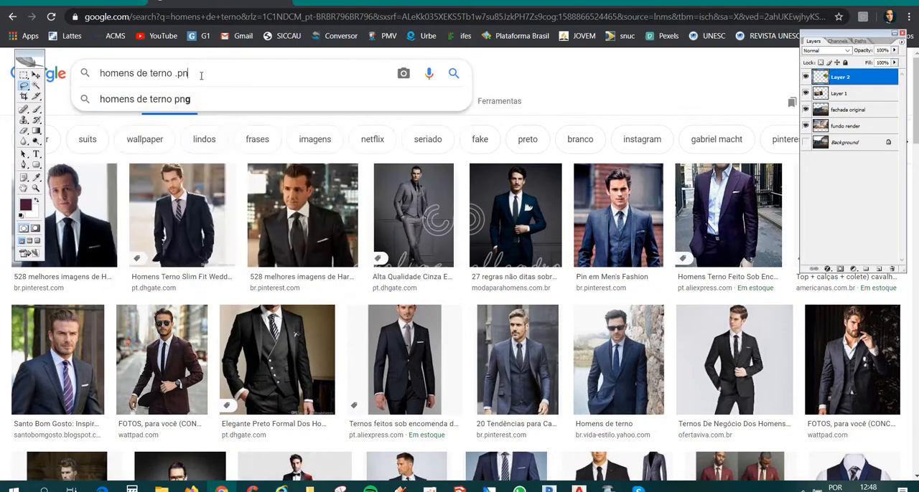
{"action": "type", "text": "g"}
{"action": "key", "text": "Return"}
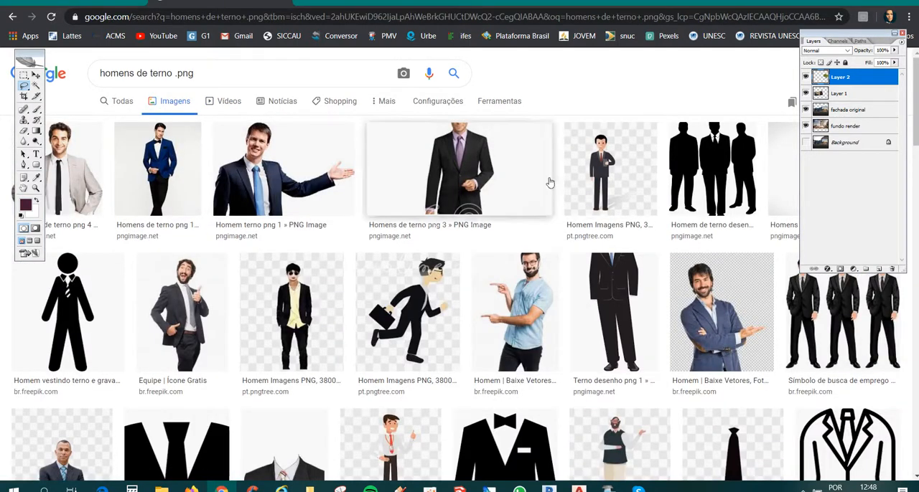
{"action": "scroll", "coordinate": [298, 204], "scroll_direction": "down", "scroll_amount": 1}
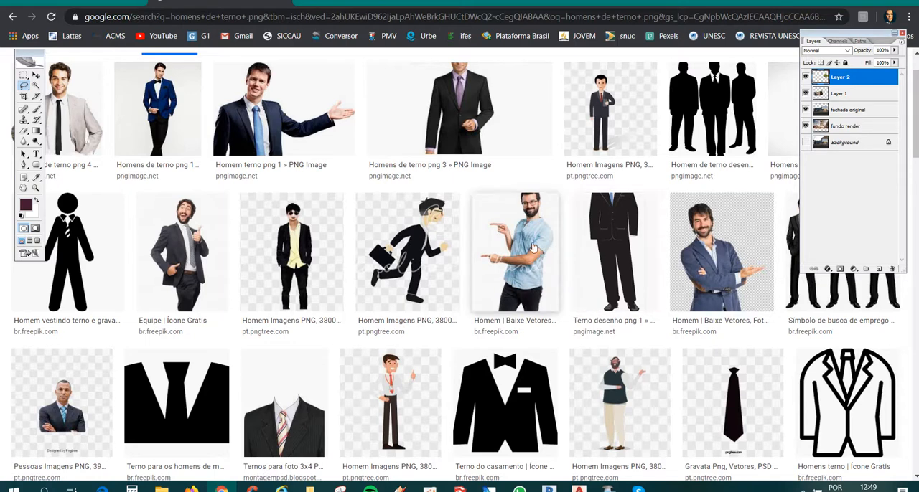
{"action": "scroll", "coordinate": [707, 267], "scroll_direction": "up", "scroll_amount": 1}
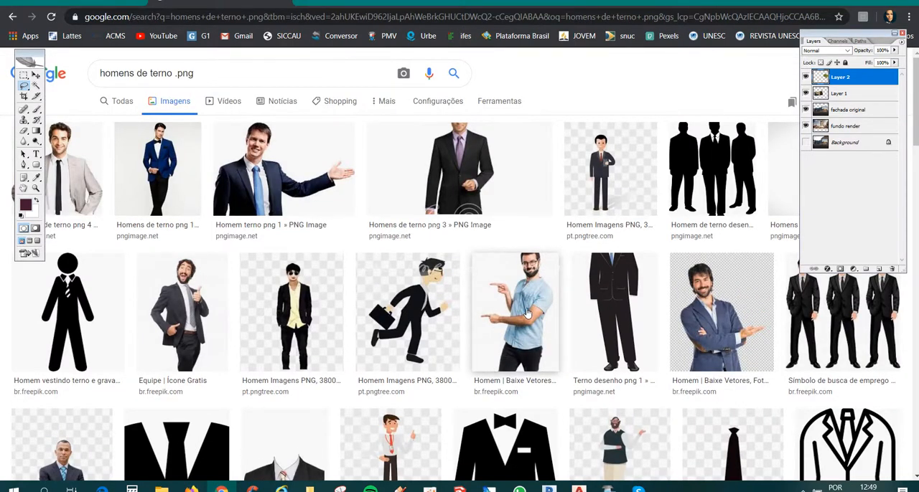
- Save the picture of the suited man with an outstretched arm to the desktop as homem-terno-png-1.png
{"action": "left_click", "coordinate": [290, 162]}
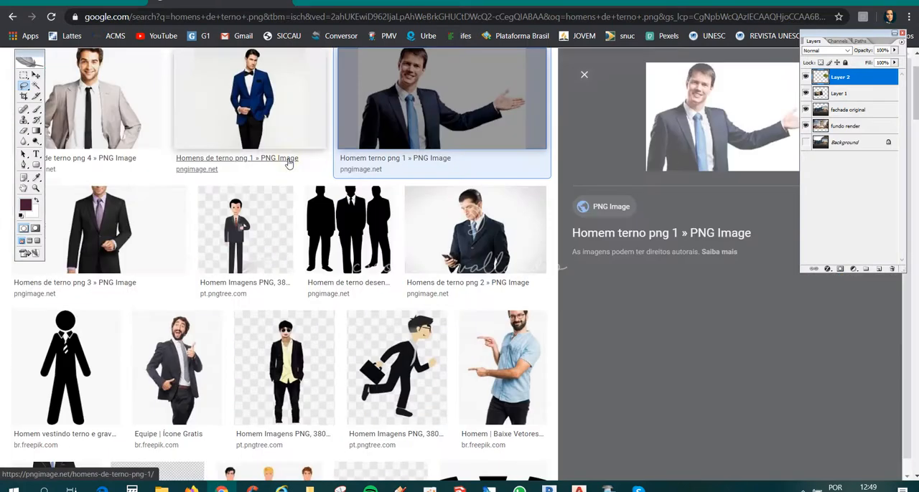
{"action": "right_click", "coordinate": [673, 145]}
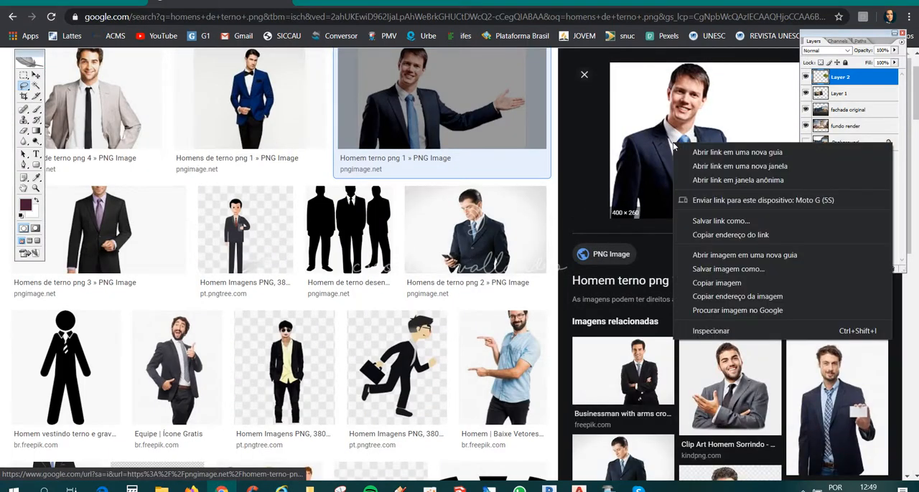
{"action": "left_click", "coordinate": [728, 270]}
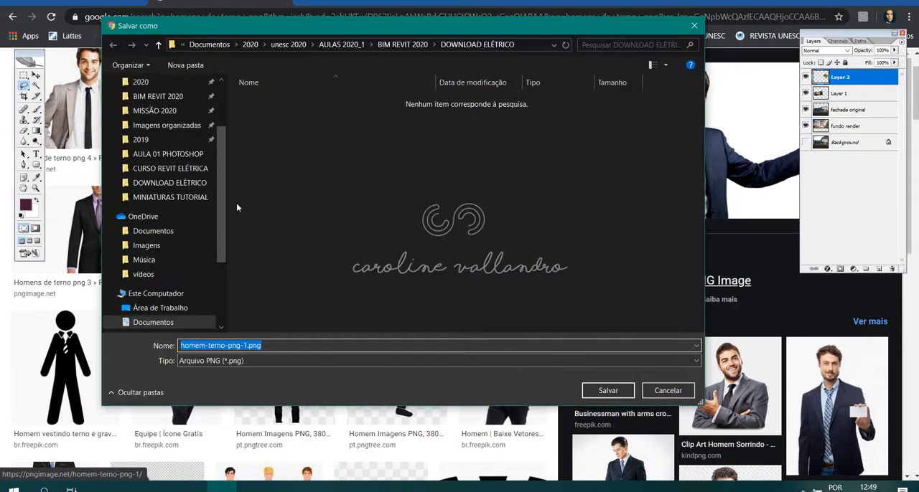
{"action": "scroll", "coordinate": [220, 206], "scroll_direction": "up", "scroll_amount": 2}
{"action": "left_click", "coordinate": [133, 106]}
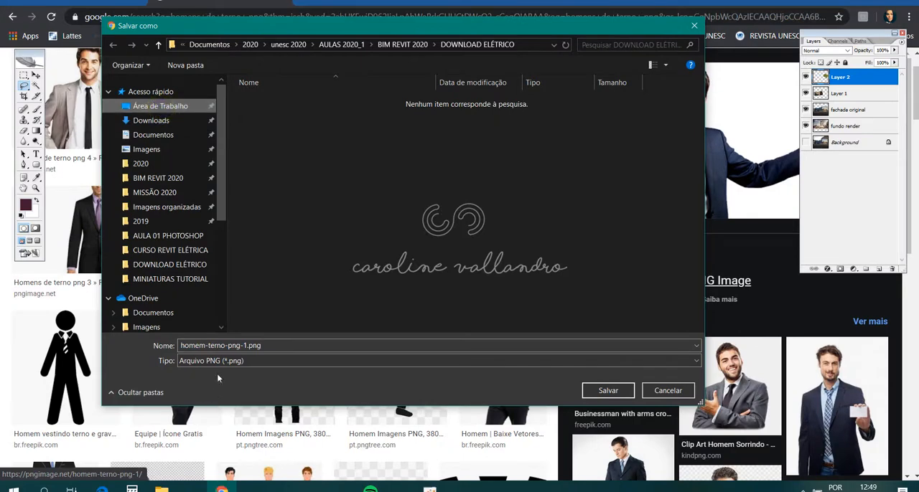
{"action": "left_click", "coordinate": [607, 390]}
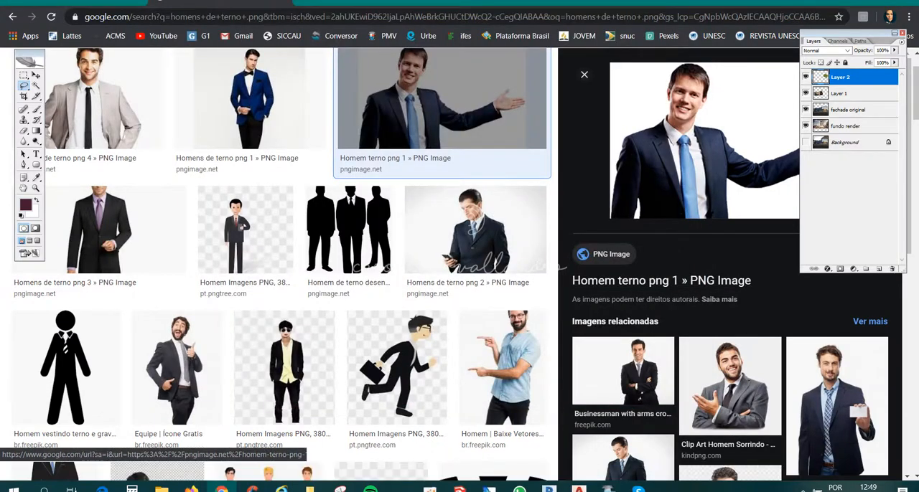
- Switch to Photoshop and open homem-terno-png-1.png from the desktop
{"action": "left_click", "coordinate": [488, 488]}
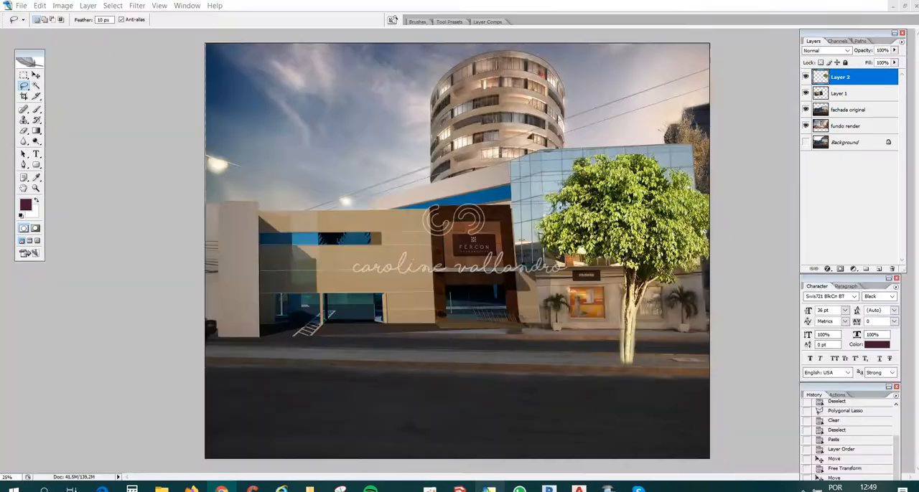
{"action": "left_click", "coordinate": [22, 6]}
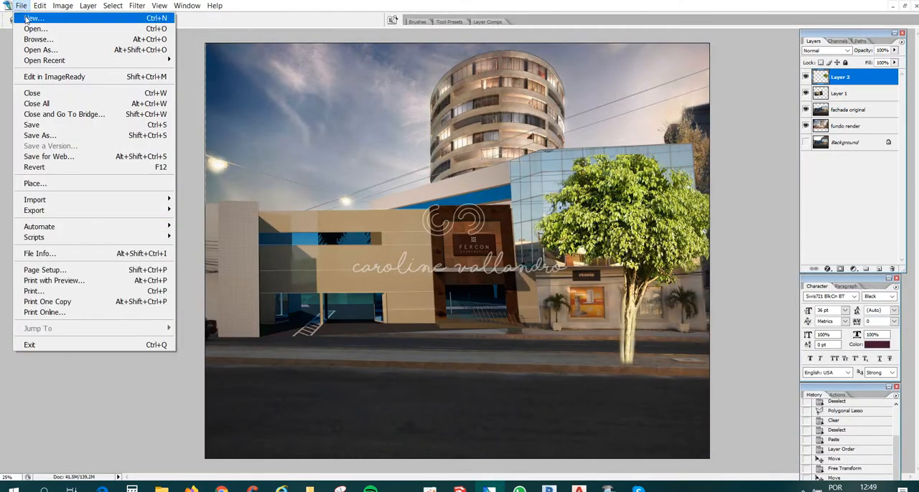
{"action": "left_click", "coordinate": [43, 29]}
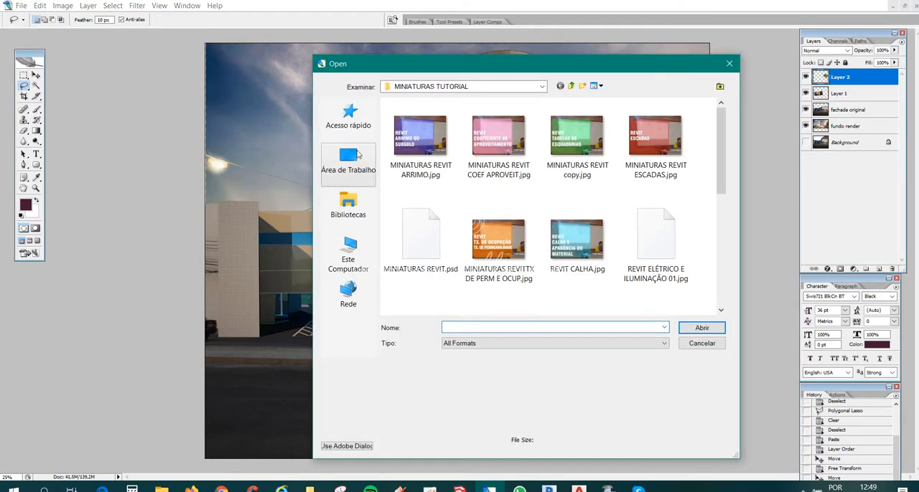
{"action": "left_click", "coordinate": [357, 154]}
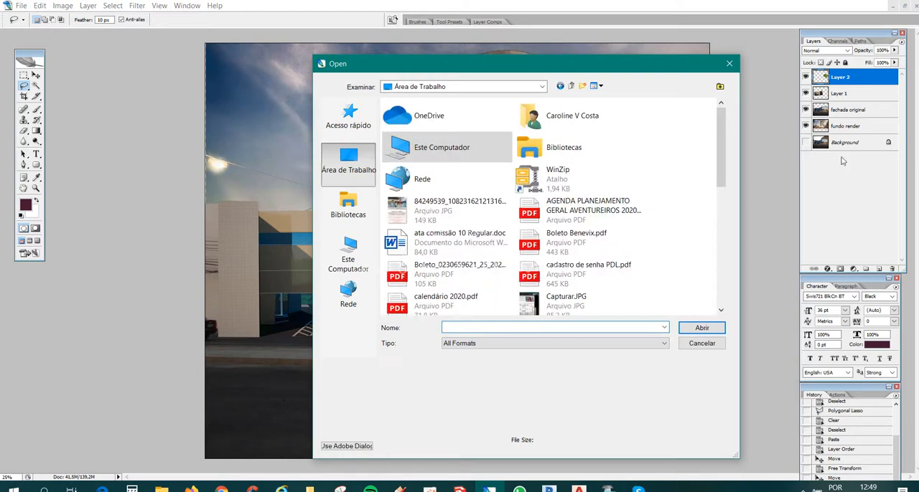
{"action": "left_click_drag", "start_coordinate": [716, 145], "coordinate": [714, 262]}
{"action": "left_click", "coordinate": [422, 134]}
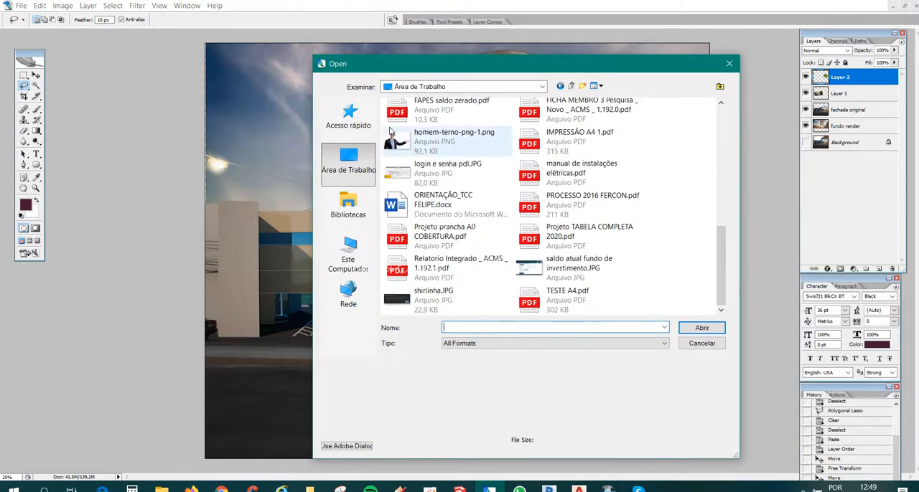
{"action": "left_click", "coordinate": [701, 327]}
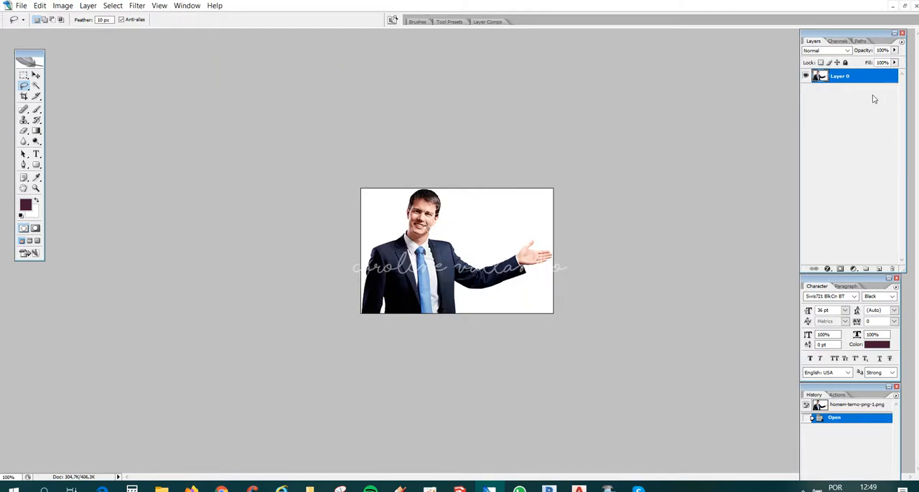
- Try selecting the white background around the man with the Magic Wand, lowering the tolerance to 15 for the second attempt
{"action": "left_click", "coordinate": [35, 85]}
{"action": "left_click", "coordinate": [473, 213]}
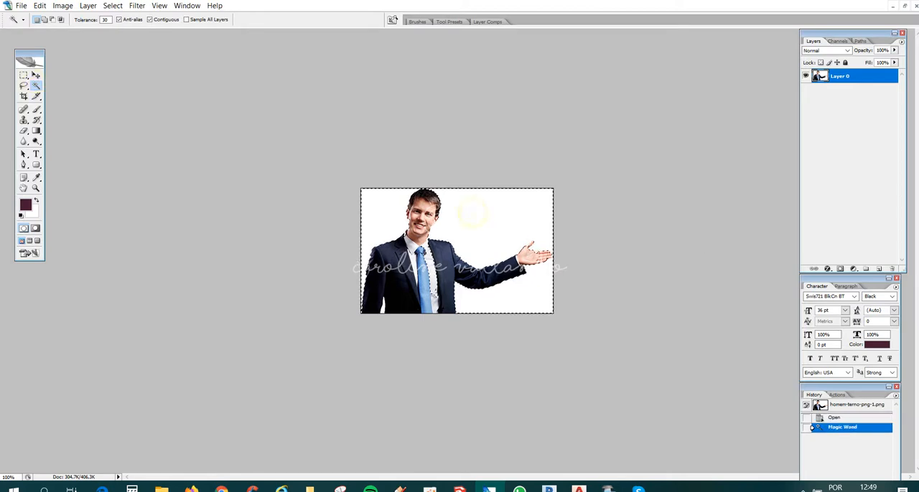
{"action": "key", "text": "ctrl+d"}
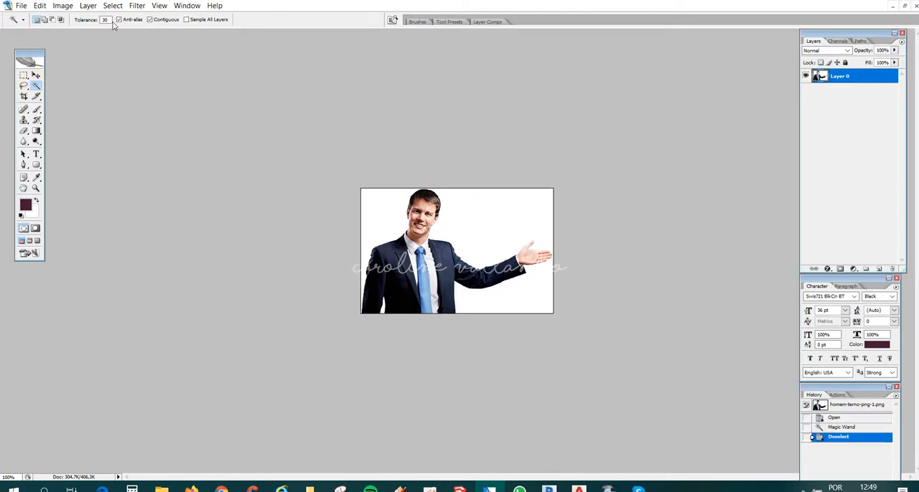
{"action": "left_click", "coordinate": [105, 20]}
{"action": "left_click", "coordinate": [515, 223]}
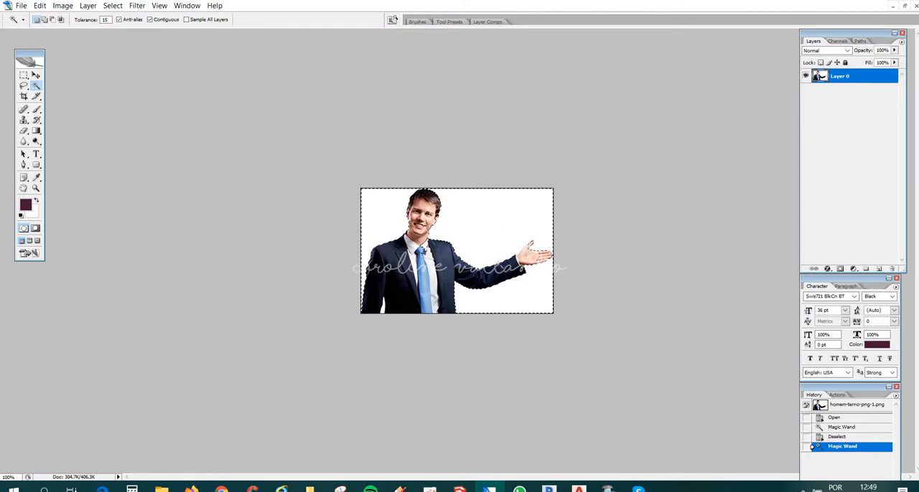
{"action": "key", "text": "shift+plus"}
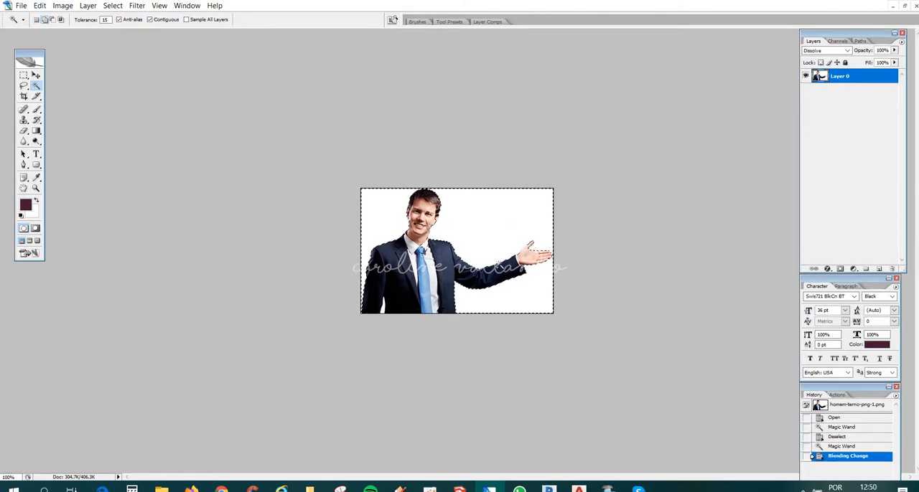
{"action": "key", "text": "shift+plus"}
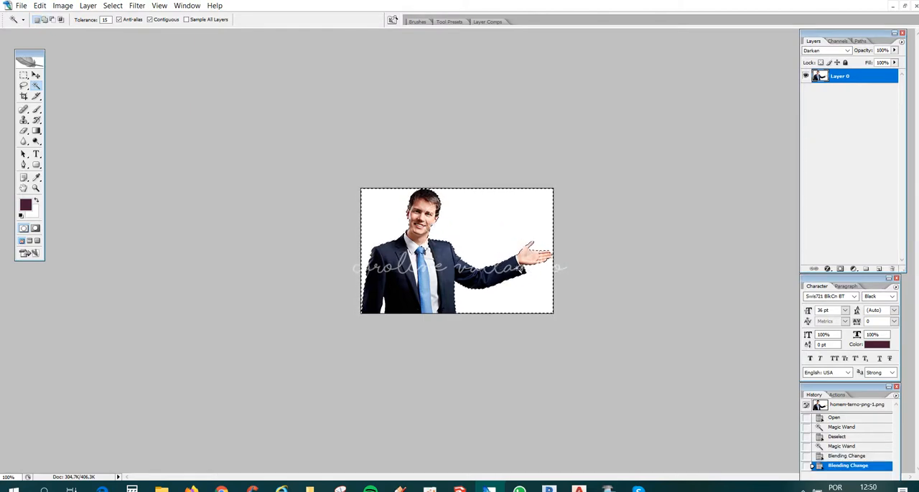
{"action": "key", "text": "ctrl+plus"}
{"action": "key", "text": "ctrl+plus"}
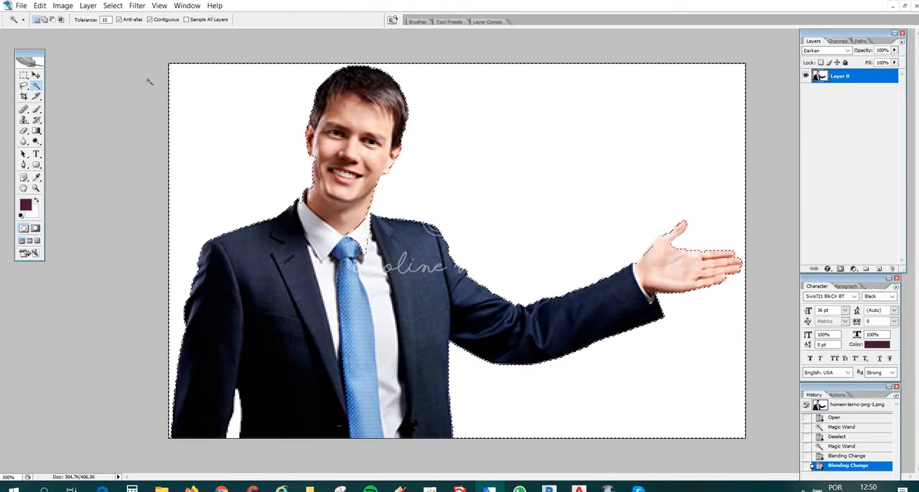
{"action": "key", "text": "ctrl+d"}
- Select the white background with the Magic Wand at tolerance 10, adding the enclosed white gap between the man's arm and jacket
{"action": "double_click", "coordinate": [104, 19]}
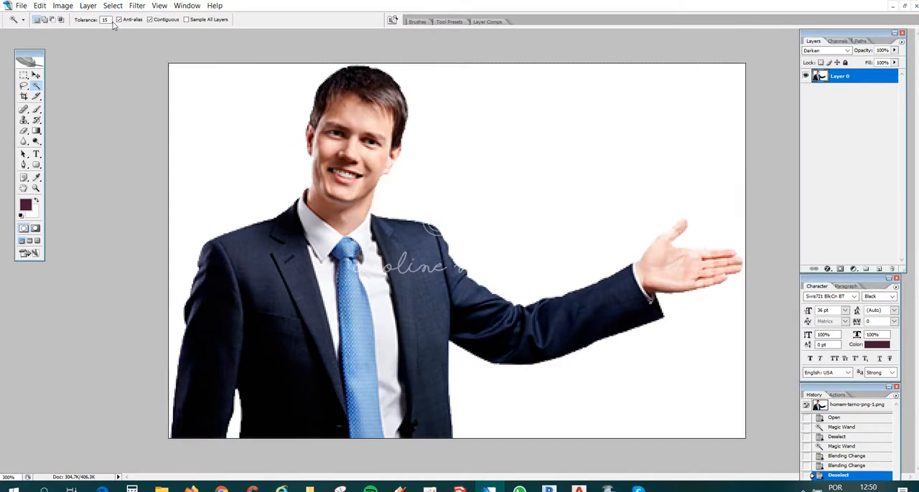
{"action": "type", "text": "10"}
{"action": "left_click", "coordinate": [682, 150]}
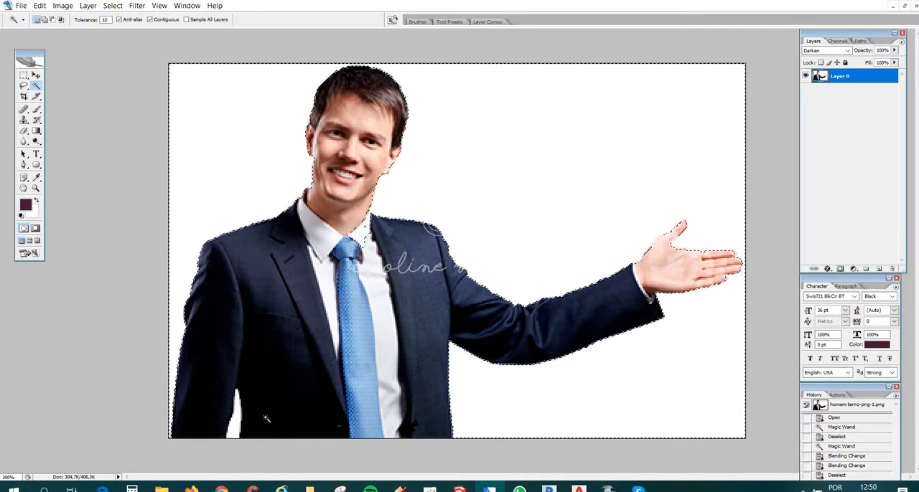
{"action": "key", "text": "shift"}
{"action": "key", "text": "shift"}
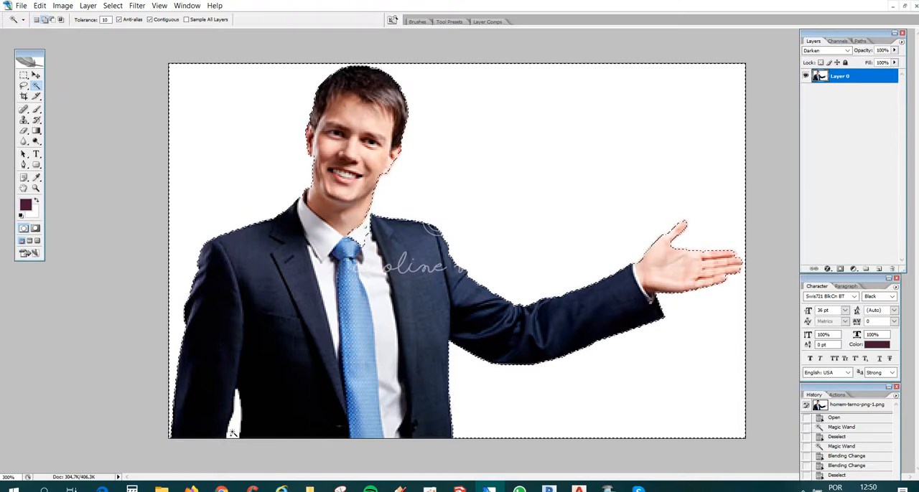
{"action": "key", "text": "shift"}
{"action": "key", "text": "shift"}
{"action": "key", "text": "shift"}
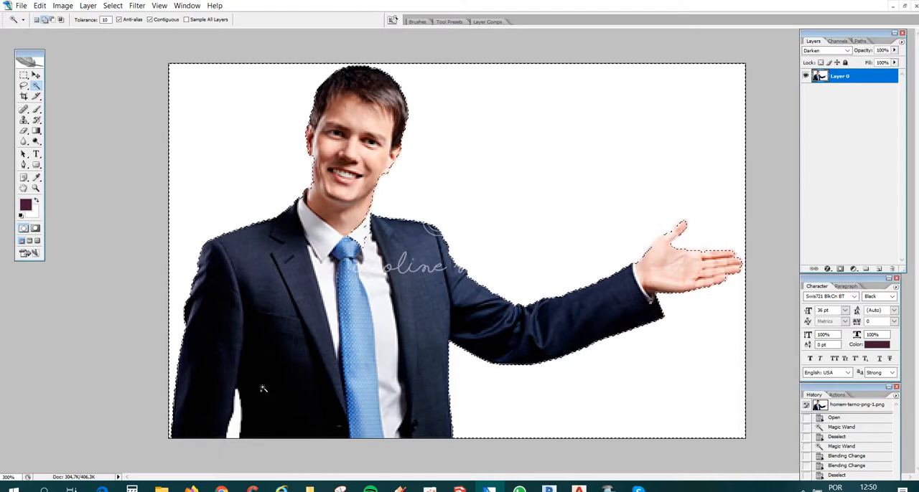
{"action": "key", "text": "shift"}
{"action": "key", "text": "shift"}
{"action": "key", "text": "shift"}
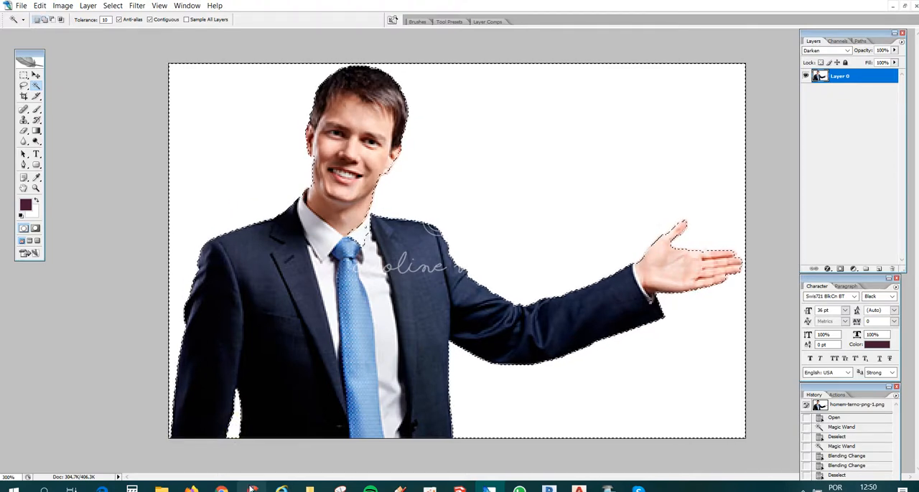
{"action": "key", "text": "shift"}
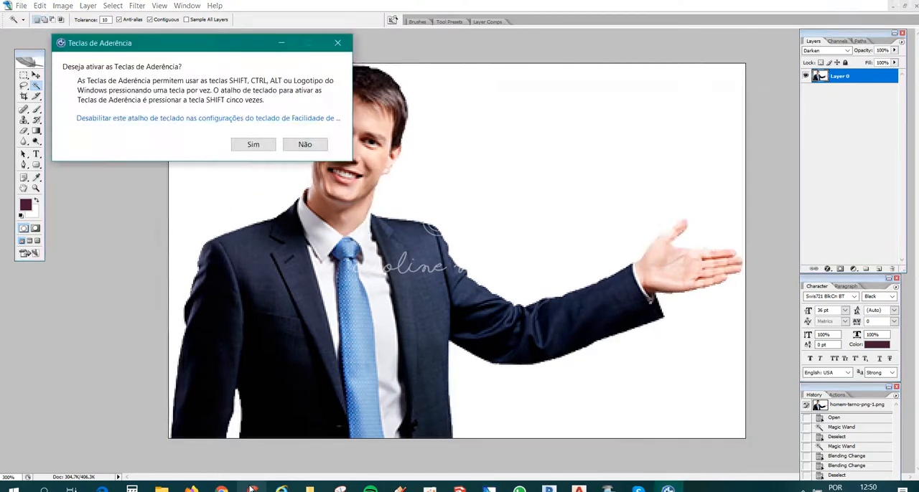
{"action": "left_click", "coordinate": [309, 146]}
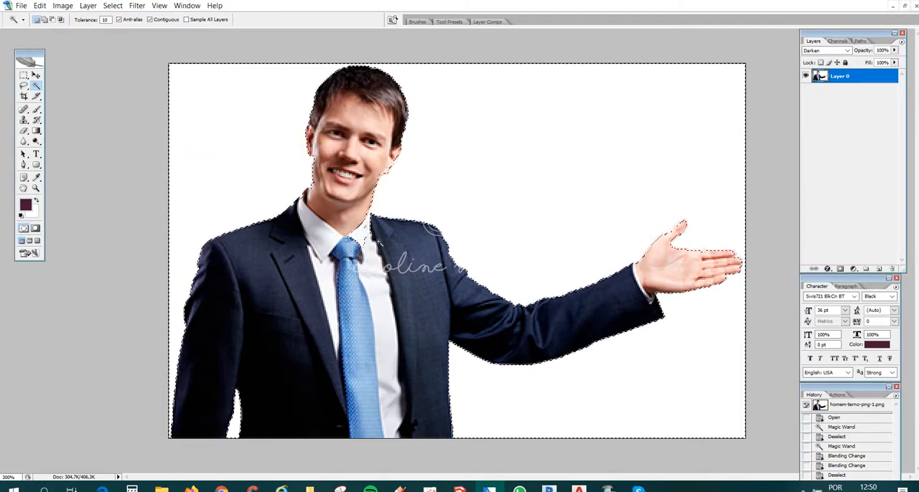
- Subtract the shirt collar area from the selection with the Polygonal Lasso and delete the white background around the man
{"action": "left_click", "coordinate": [24, 85]}
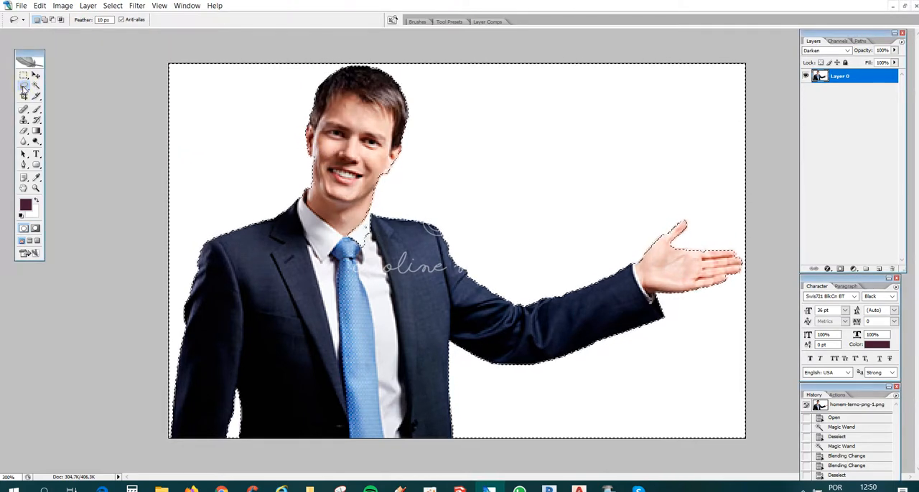
{"action": "left_click_drag", "start_coordinate": [23, 85], "coordinate": [58, 94]}
{"action": "key", "text": "alt"}
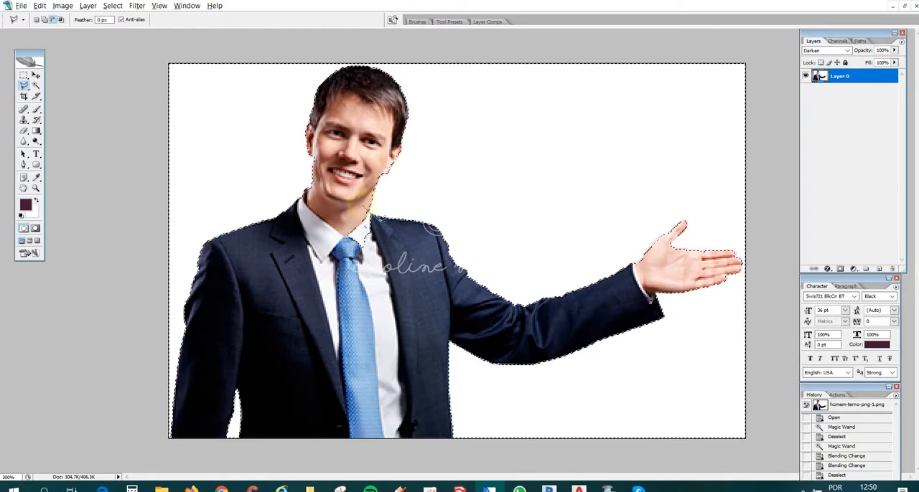
{"action": "left_click", "coordinate": [375, 290]}
{"action": "left_click", "coordinate": [341, 209]}
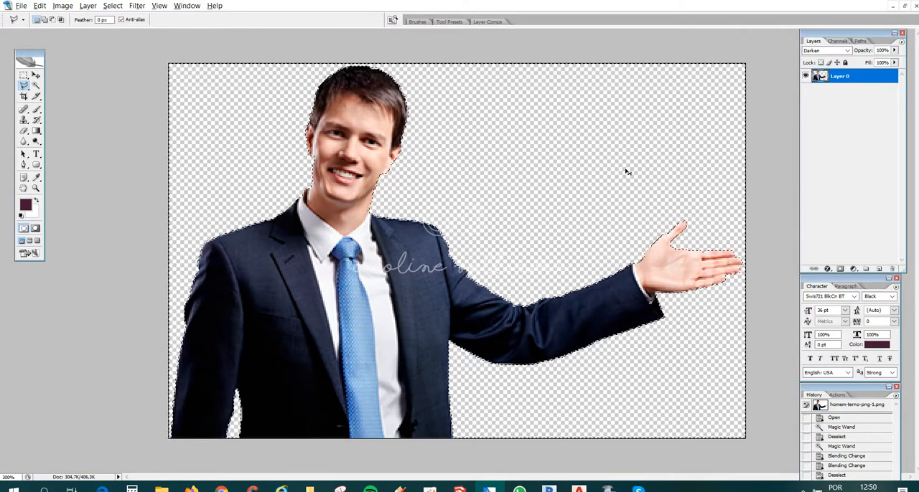
{"action": "key", "text": "ctrl+d"}
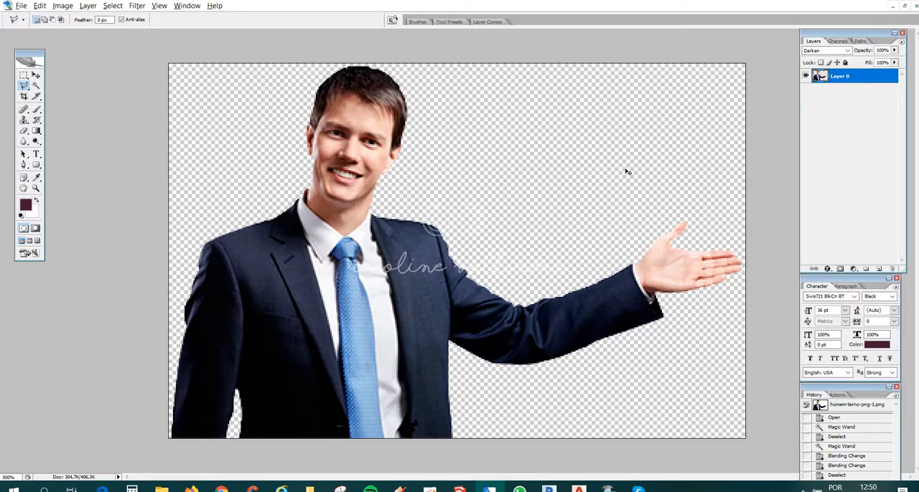
- Copy the entire cut-out man and paste him as a new layer into the facade montage document
{"action": "key", "text": "ctrl+a"}
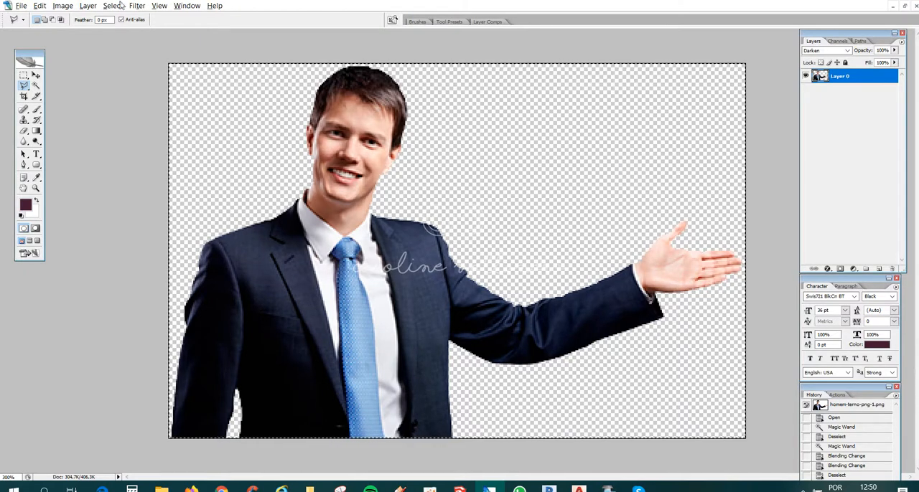
{"action": "left_click", "coordinate": [186, 5]}
{"action": "left_click", "coordinate": [216, 285]}
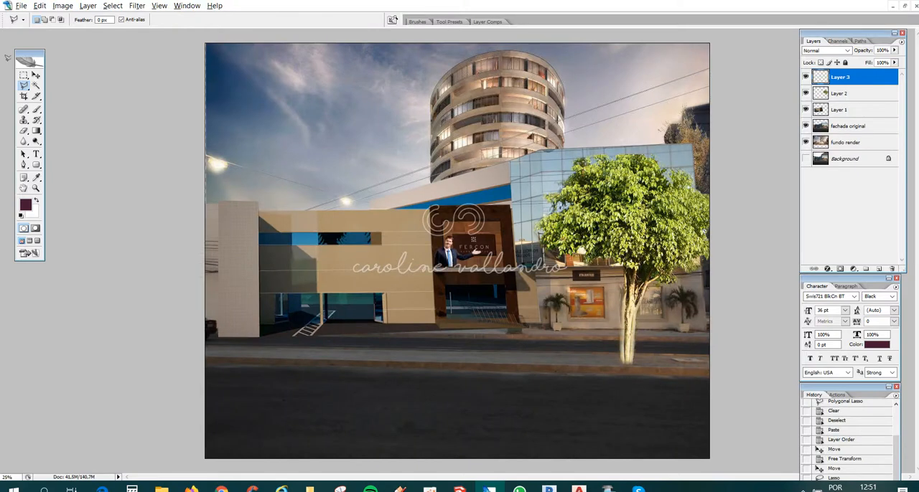
- Scale the pasted man to about 458% and move him to the lower-left part of the montage, over the road
{"action": "key", "text": "ctrl+t"}
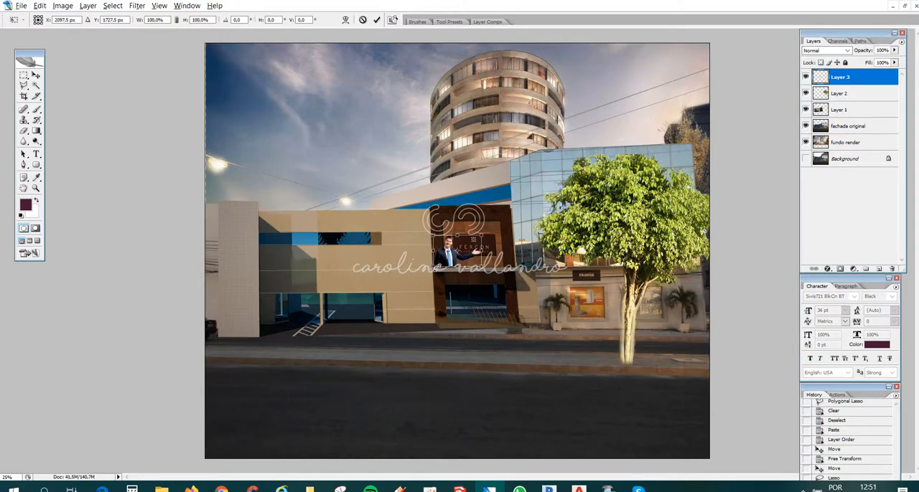
{"action": "left_click_drag", "start_coordinate": [433, 265], "coordinate": [263, 377]}
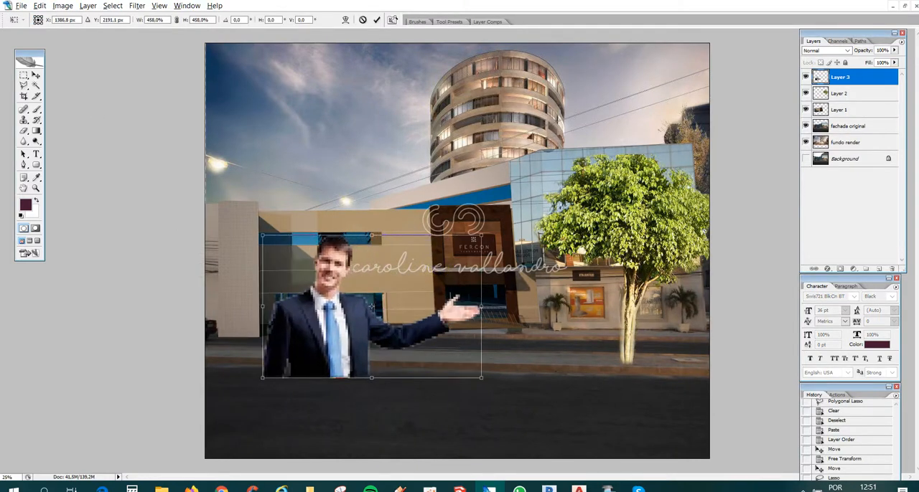
{"action": "left_click", "coordinate": [36, 74]}
{"action": "left_click", "coordinate": [431, 177]}
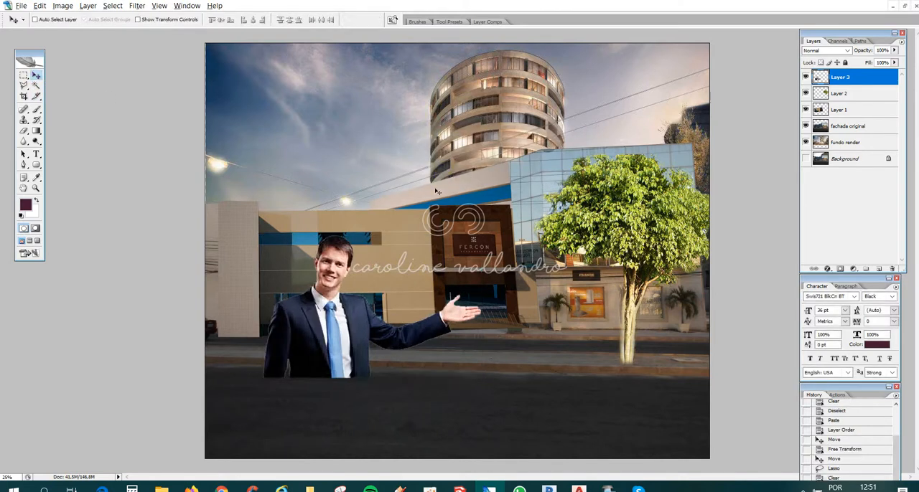
{"action": "left_click_drag", "start_coordinate": [350, 312], "coordinate": [295, 400]}
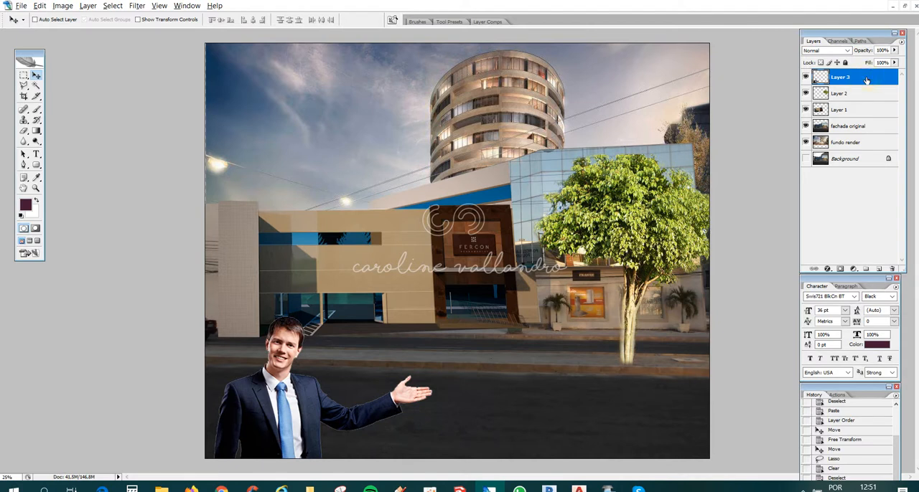
- Set the man layer's opacity to 56% and shift him slightly into the image's bottom-left corner
{"action": "left_click", "coordinate": [894, 50]}
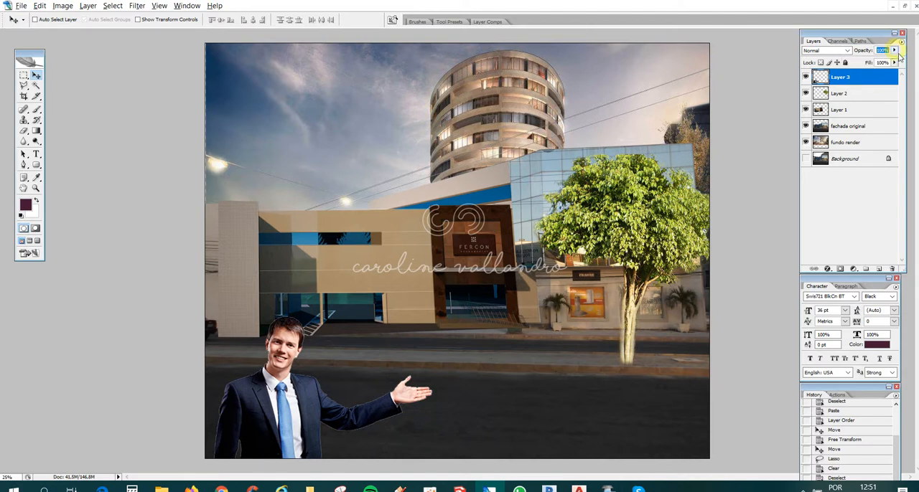
{"action": "left_click_drag", "start_coordinate": [894, 50], "coordinate": [873, 62]}
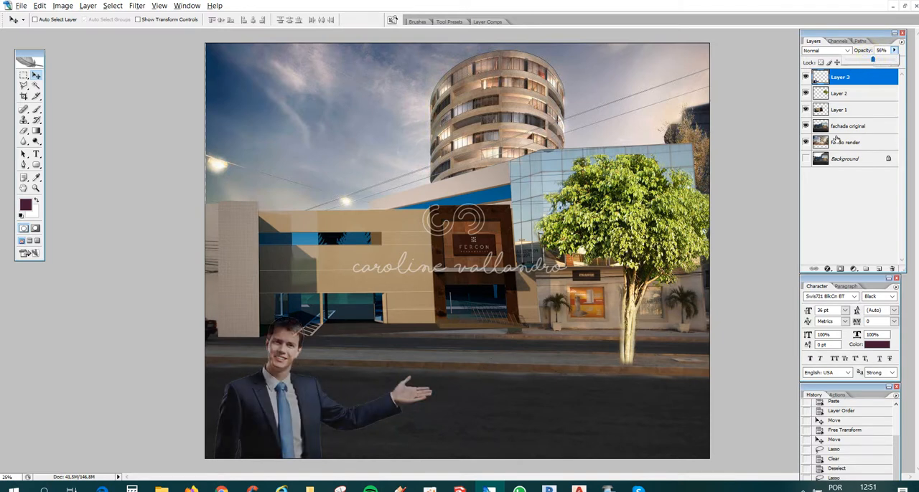
{"action": "left_click", "coordinate": [281, 396]}
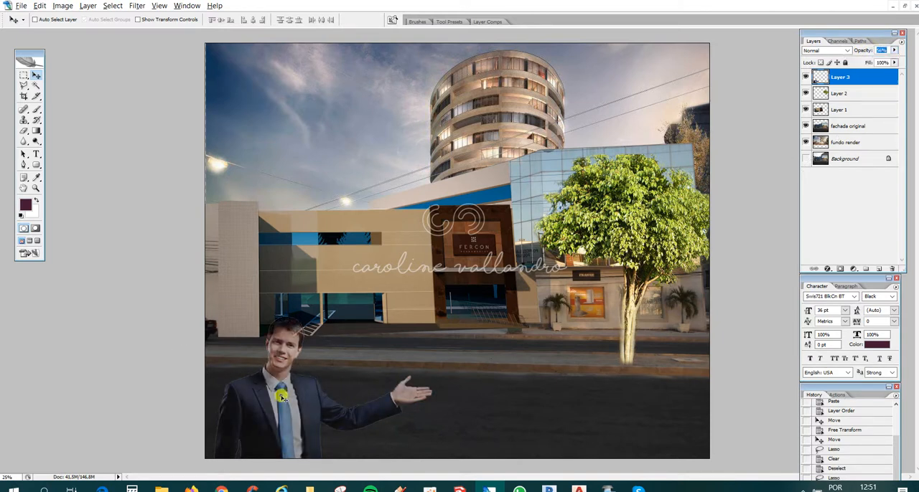
{"action": "left_click_drag", "start_coordinate": [282, 397], "coordinate": [276, 402]}
- Enlarge the man proportionally to about 110.8%, keeping him anchored in the image's bottom-left corner
{"action": "key", "text": "ctrl+t"}
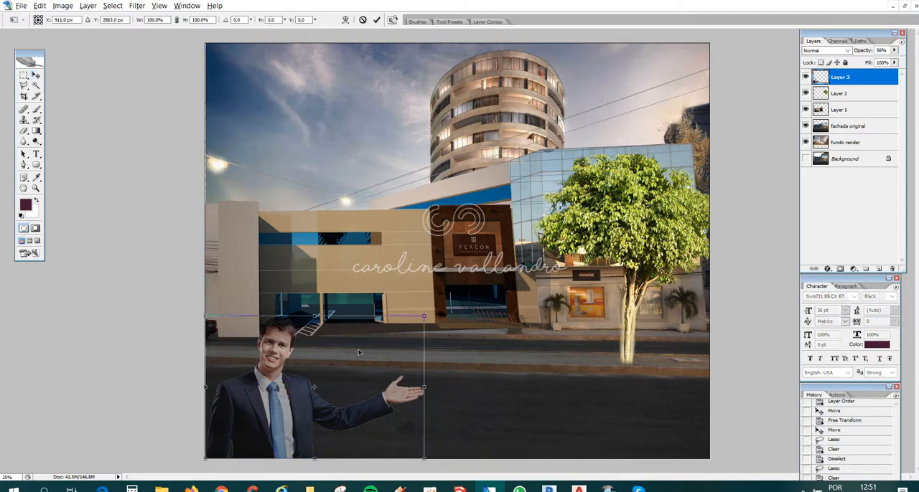
{"action": "left_click_drag", "start_coordinate": [424, 316], "coordinate": [447, 301]}
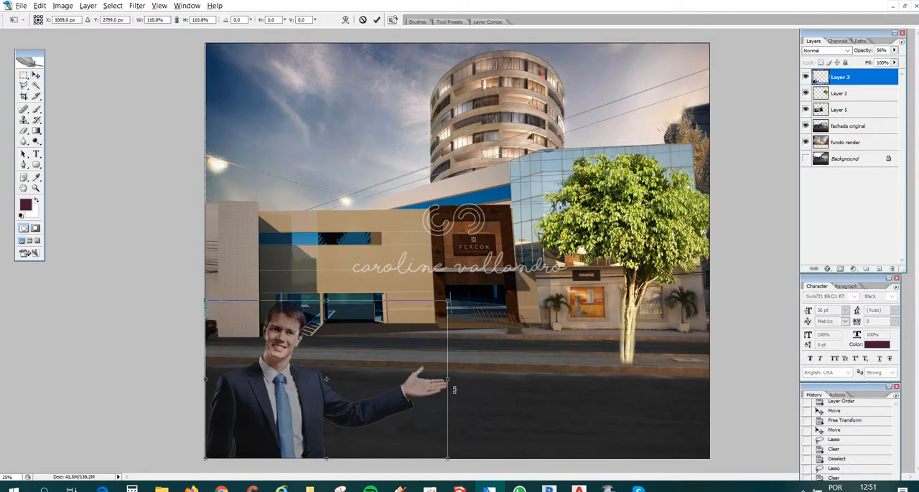
{"action": "key", "text": "Return"}
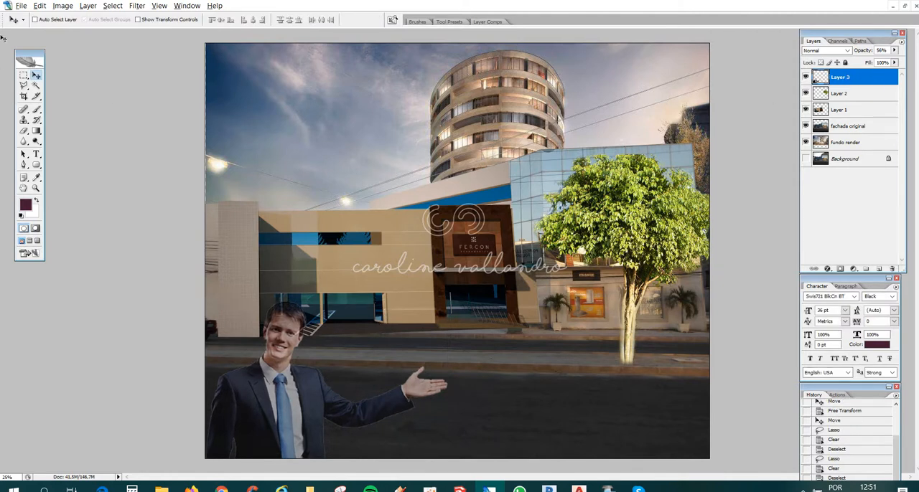
- Turn the man layer black and white with a Hue/Saturation adjustment, setting the saturation to -100
{"action": "left_click", "coordinate": [62, 6]}
{"action": "mouse_move", "coordinate": [79, 35]}
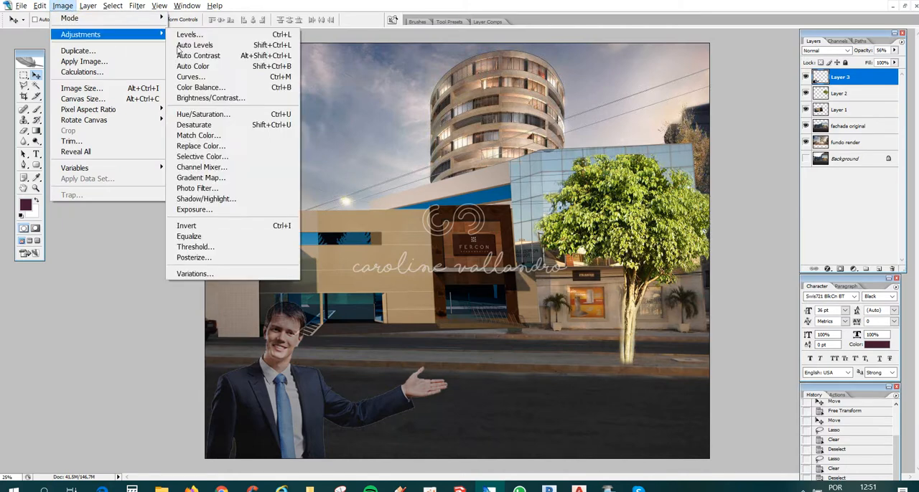
{"action": "left_click", "coordinate": [227, 115]}
{"action": "left_click_drag", "start_coordinate": [181, 182], "coordinate": [109, 182]}
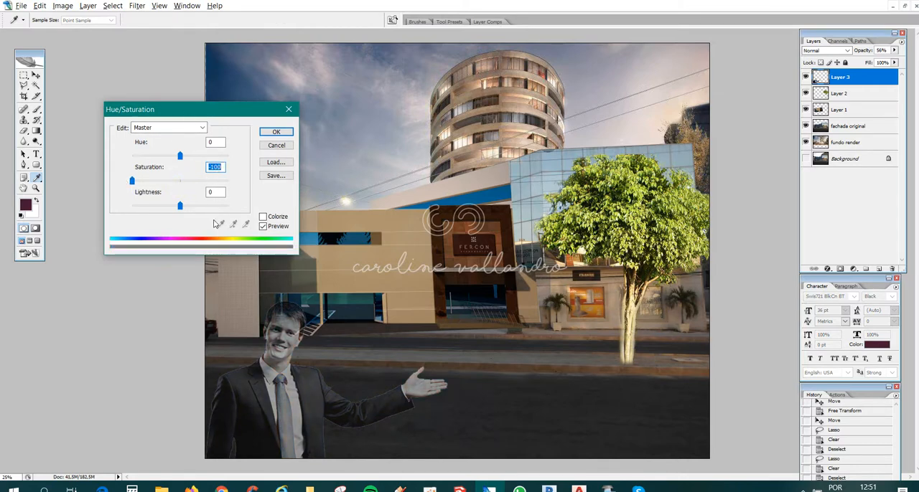
{"action": "left_click", "coordinate": [276, 132]}
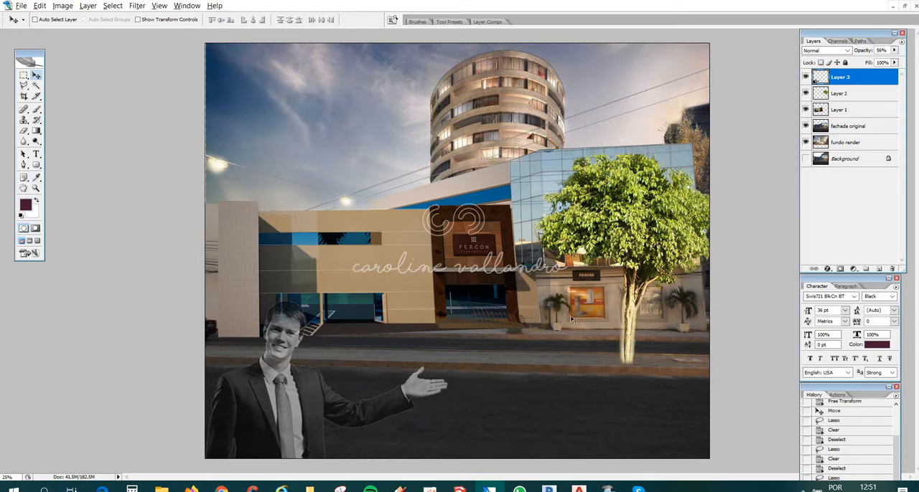